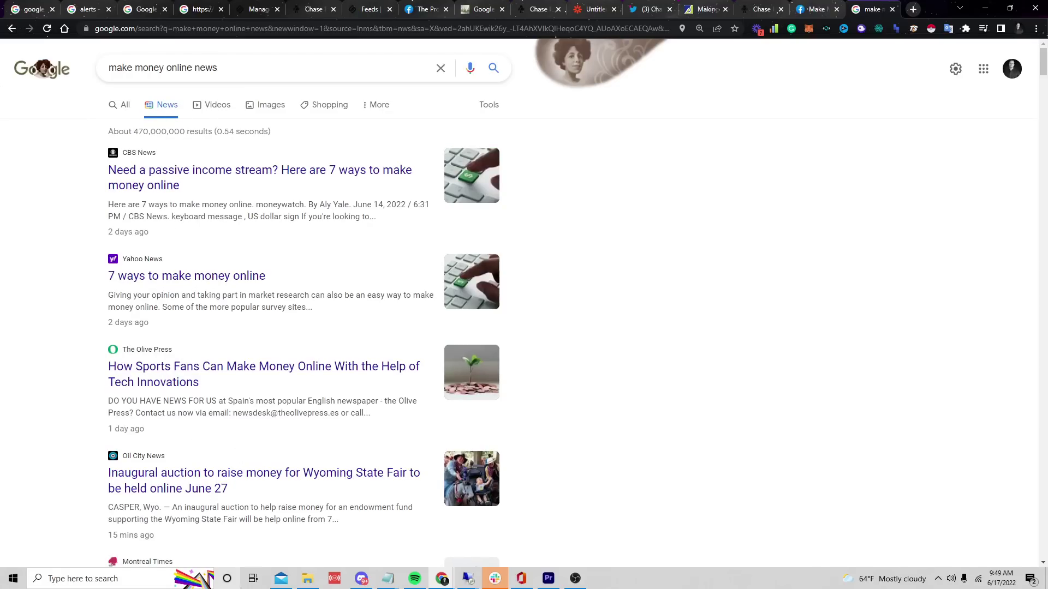
Step: Open the WTOP article 'Ways to Make Money on TikTok' from Google's News results in a new tab
{"action": "scroll", "coordinate": [545, 270], "scroll_direction": "down", "scroll_amount": 2}
{"action": "scroll", "coordinate": [542, 266], "scroll_direction": "down", "scroll_amount": 7}
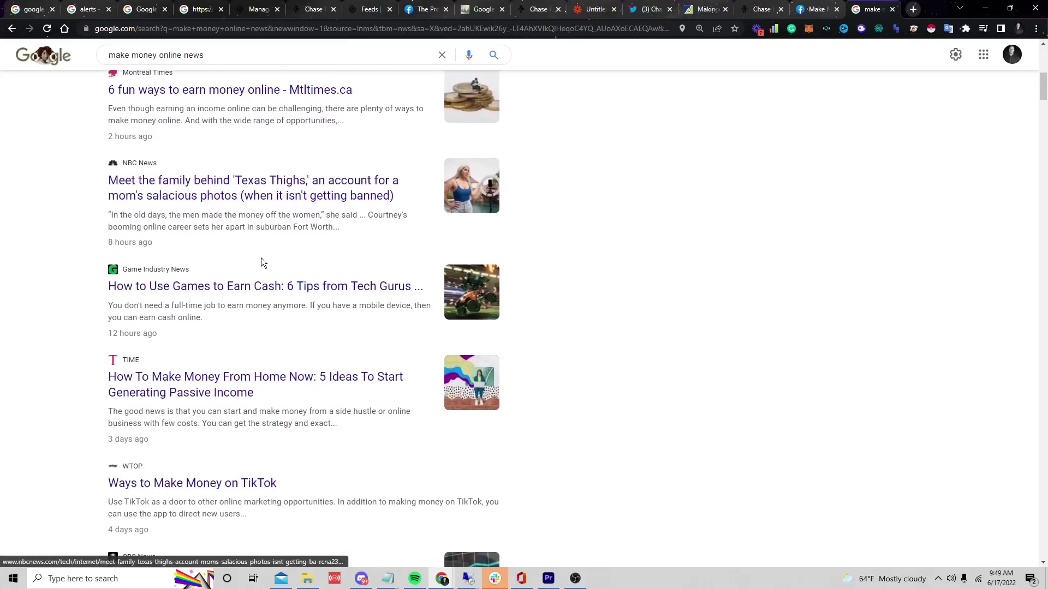
{"action": "scroll", "coordinate": [262, 263], "scroll_direction": "down", "scroll_amount": 1}
{"action": "scroll", "coordinate": [407, 300], "scroll_direction": "up", "scroll_amount": 2}
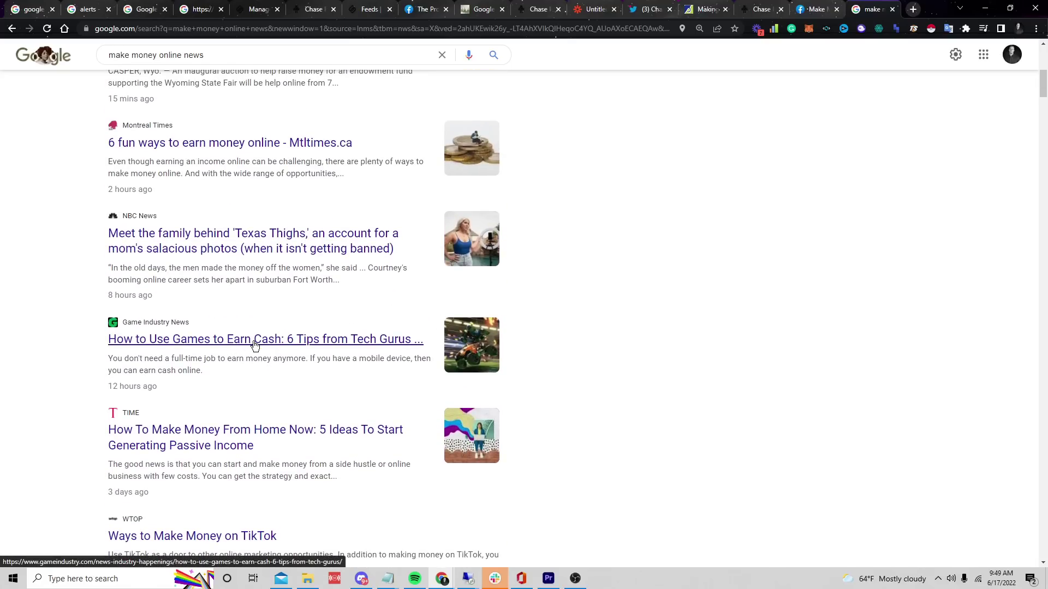
{"action": "scroll", "coordinate": [254, 344], "scroll_direction": "down", "scroll_amount": 4}
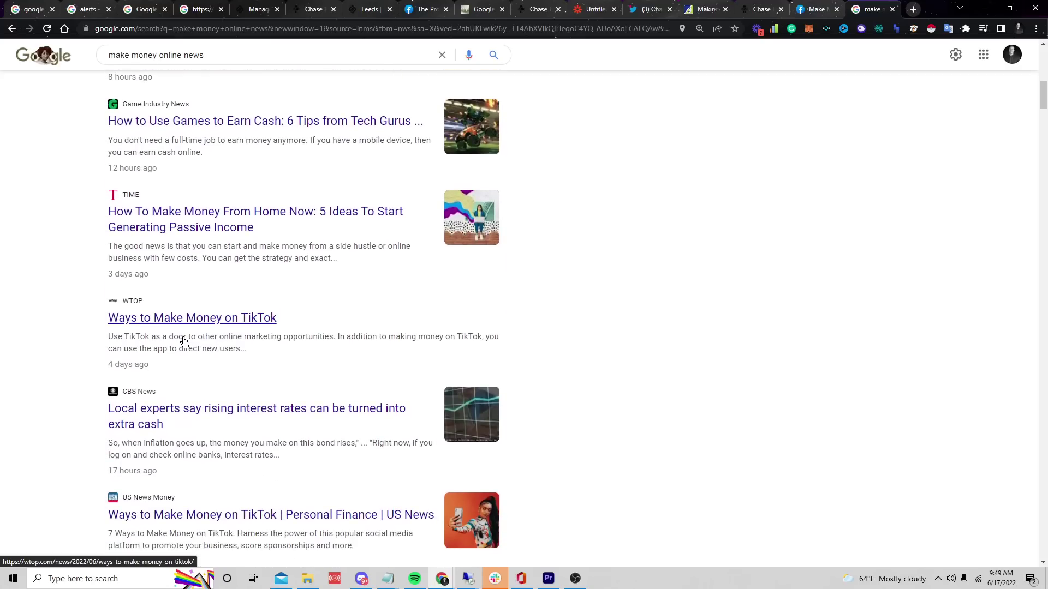
{"action": "left_click", "coordinate": [217, 318]}
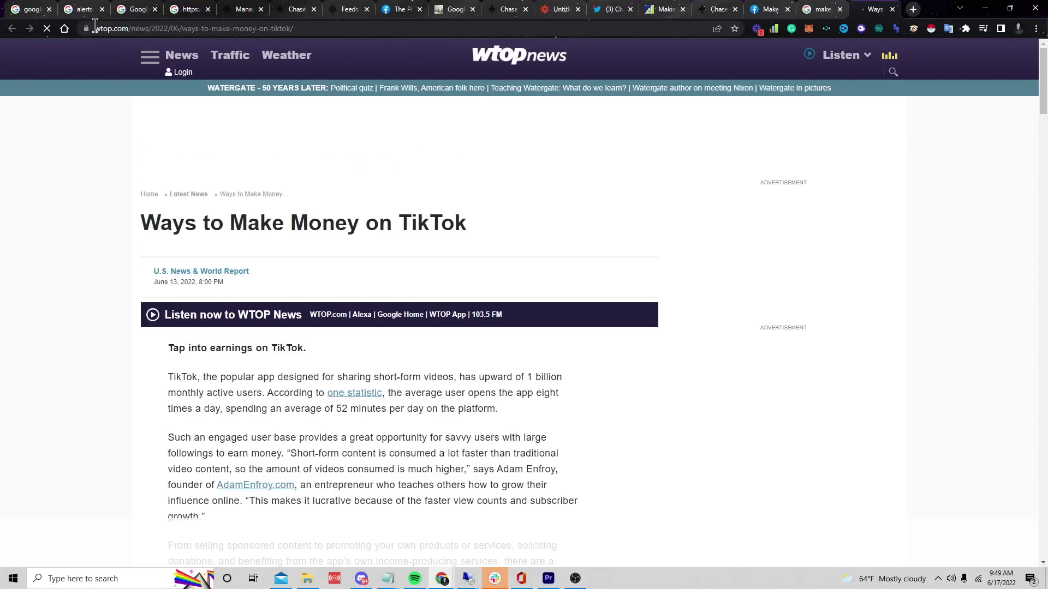
Step: Copy the WTOP TikTok article's web address
{"action": "left_click", "coordinate": [95, 27]}
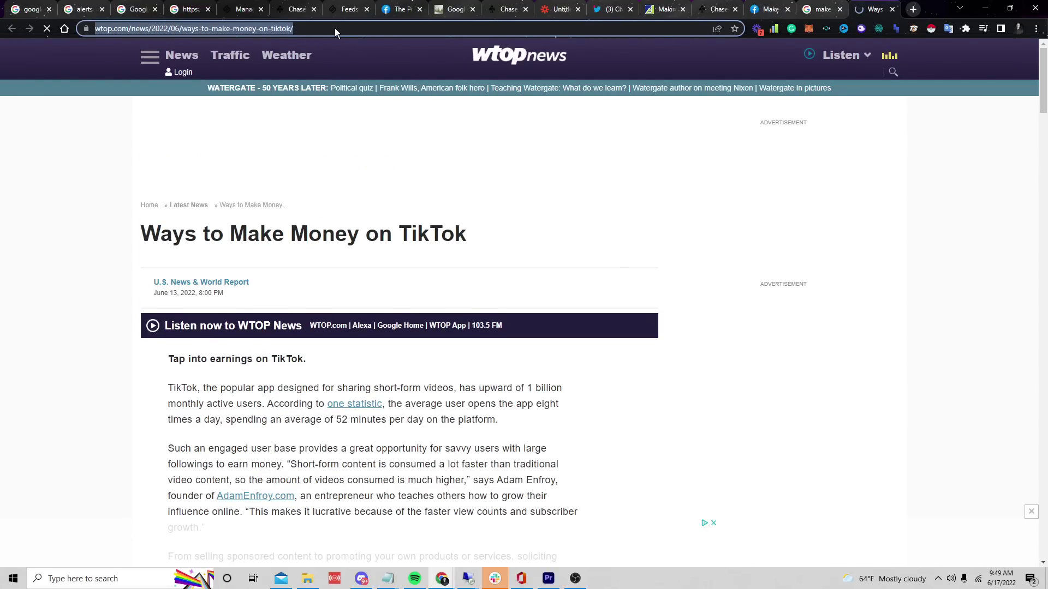
{"action": "right_click", "coordinate": [335, 28]}
{"action": "left_click", "coordinate": [363, 102]}
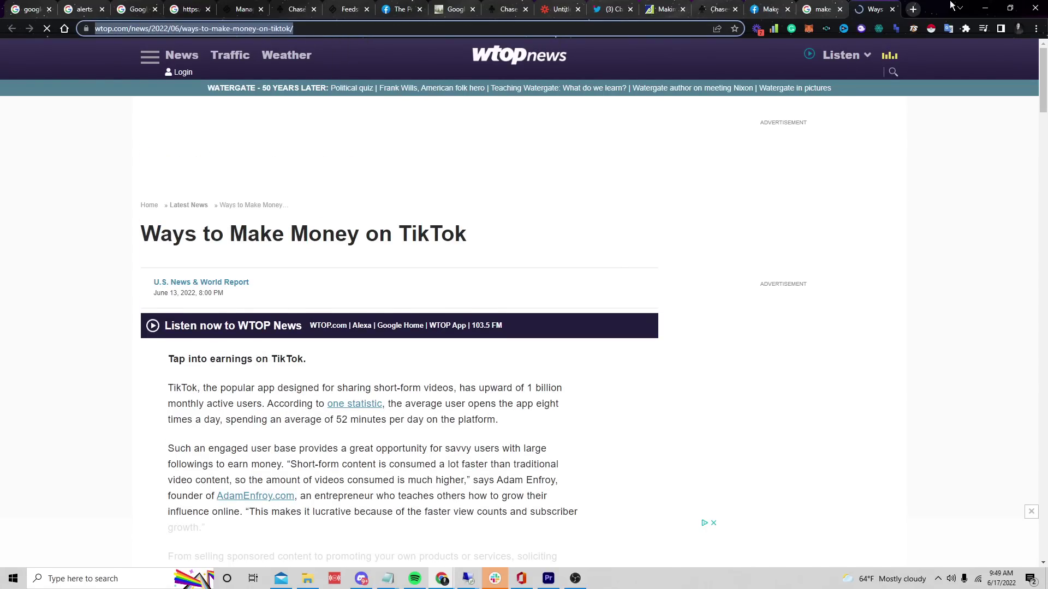
Step: Go to snip.ly in a new tab to reach the Sniply dashboard
{"action": "left_click", "coordinate": [913, 8]}
{"action": "type", "text": "sm"}
{"action": "key", "text": "BackSpace"}
{"action": "type", "text": "nip"}
{"action": "key", "text": "Return"}
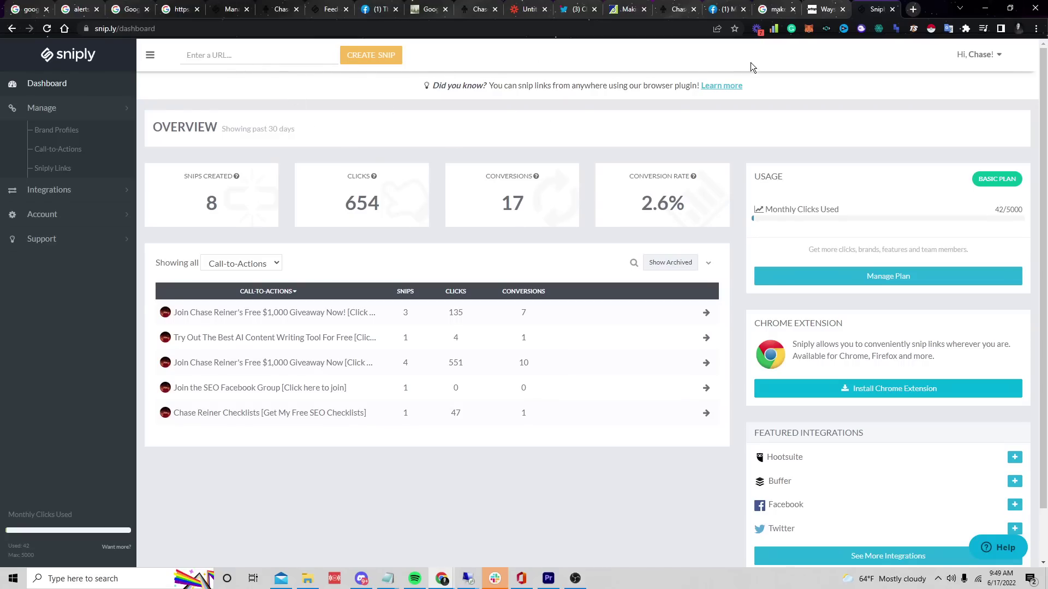
Step: Copy the WTOP article's web address again
{"action": "left_click", "coordinate": [830, 8]}
{"action": "right_click", "coordinate": [240, 30]}
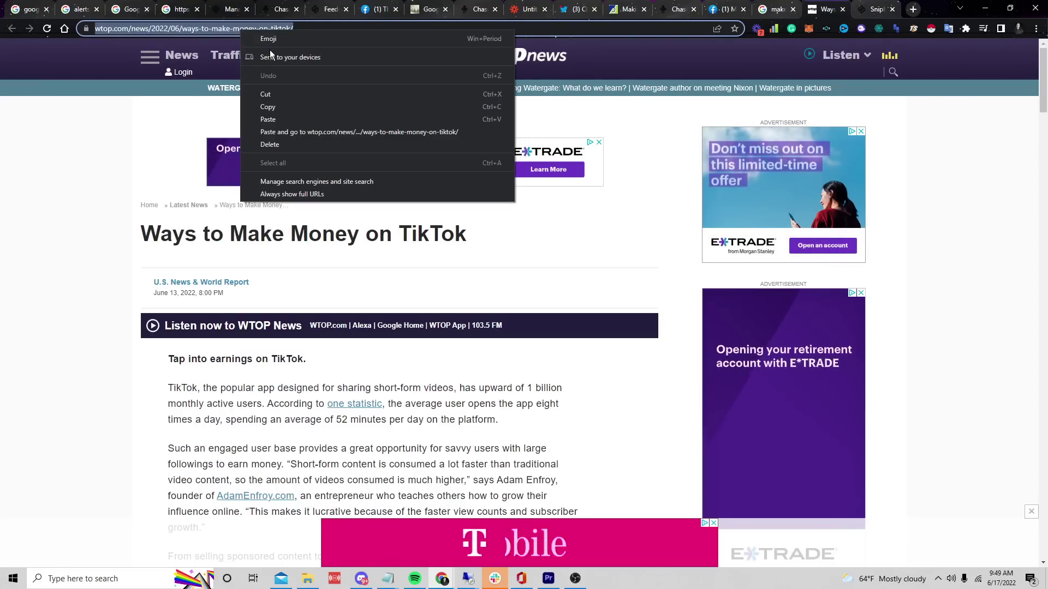
{"action": "left_click", "coordinate": [282, 99]}
Step: Paste the WTOP address into Sniply's Enter a URL box and create a snip
{"action": "left_click", "coordinate": [899, 5]}
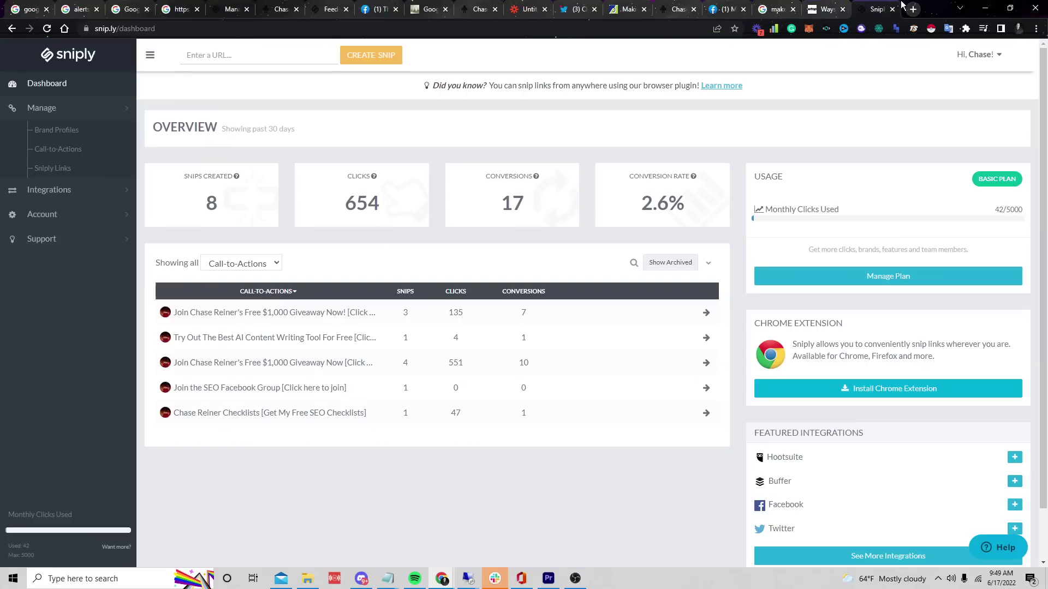
{"action": "left_click", "coordinate": [227, 55]}
{"action": "key", "text": "ctrl+v"}
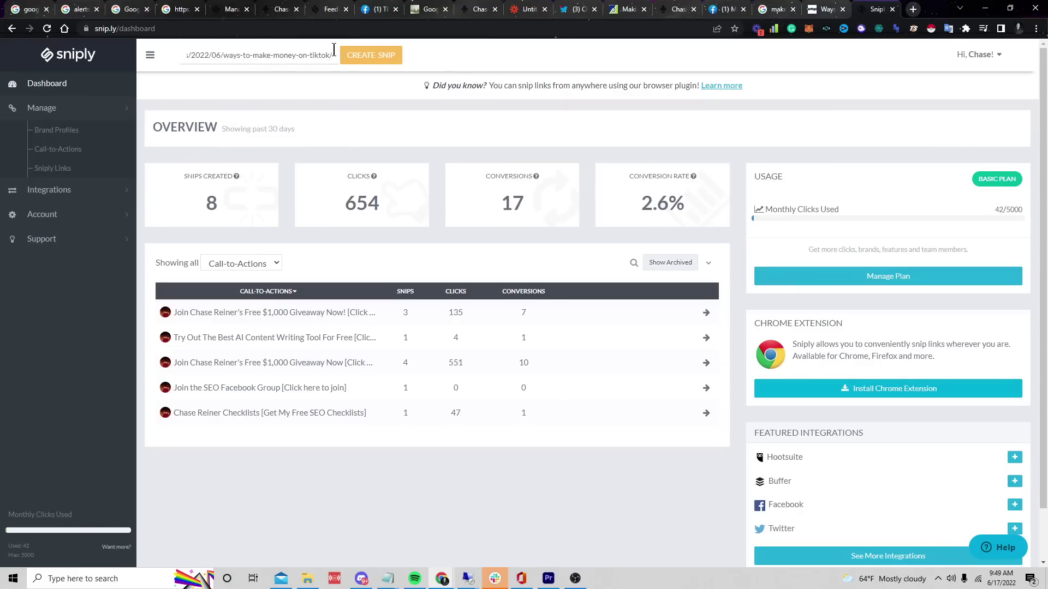
{"action": "left_click", "coordinate": [386, 60]}
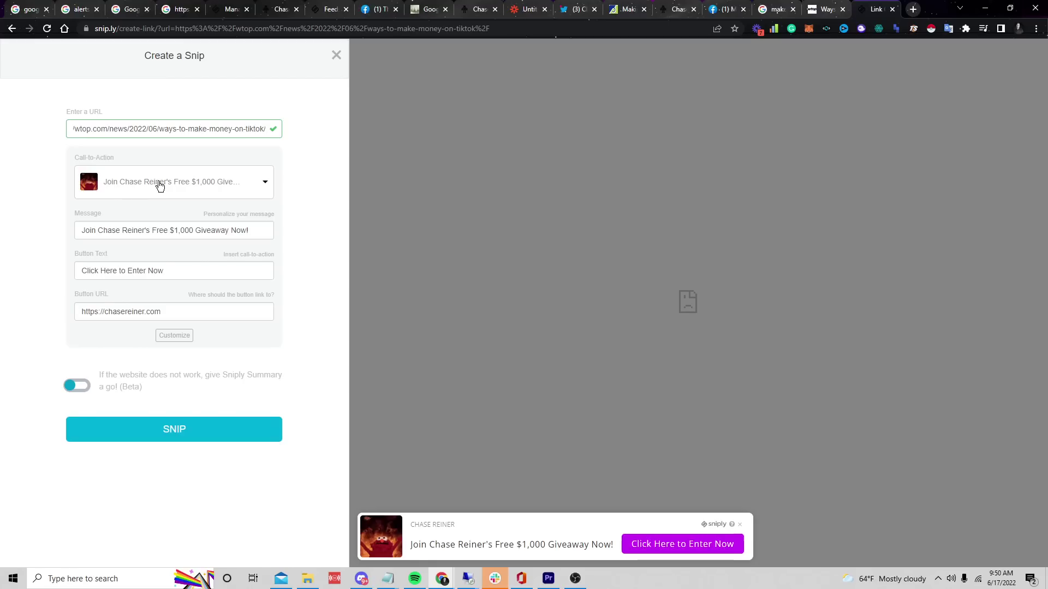
Step: Start a new call-to-action with the existing brand profile and the Button type
{"action": "left_click", "coordinate": [223, 186]}
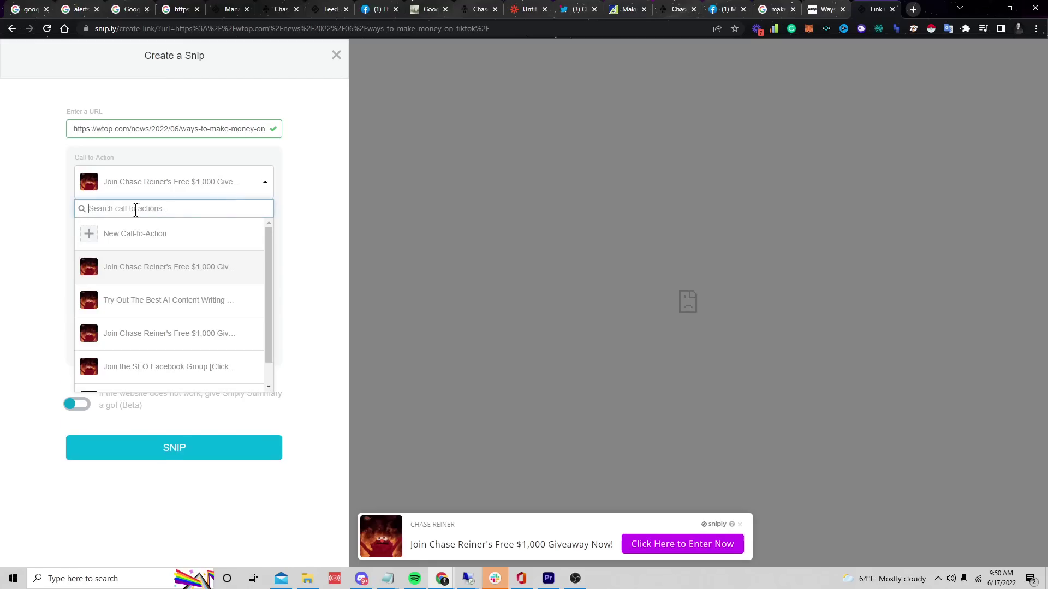
{"action": "left_click", "coordinate": [154, 234]}
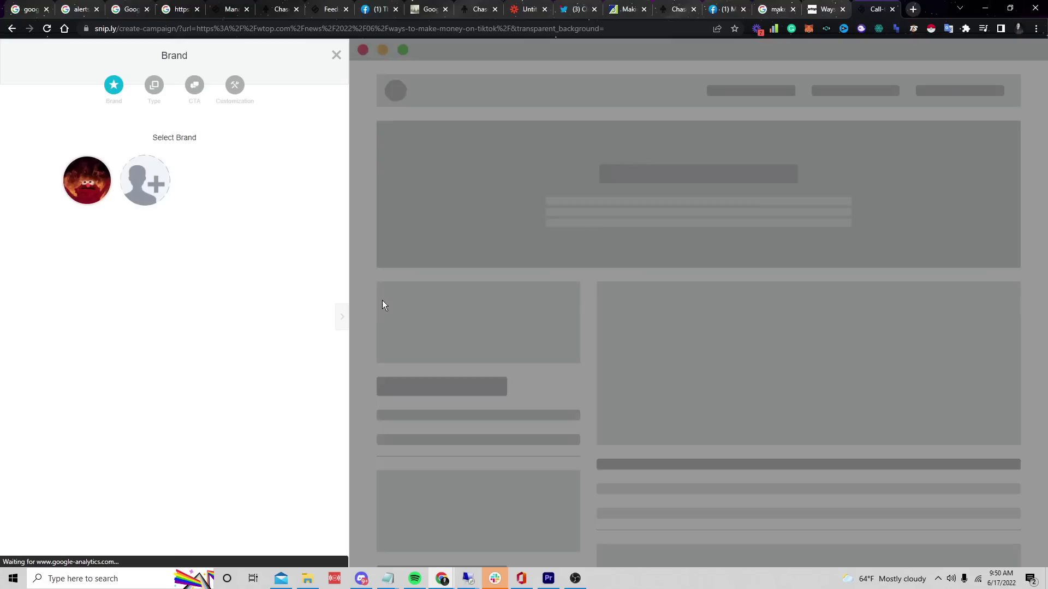
{"action": "left_click", "coordinate": [100, 189]}
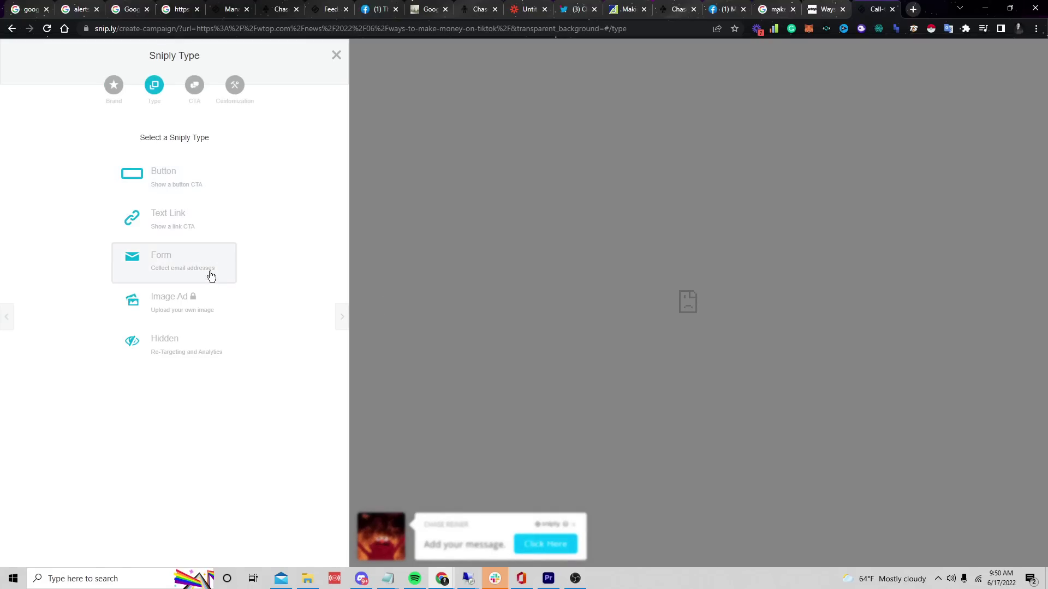
{"action": "left_click", "coordinate": [219, 268]}
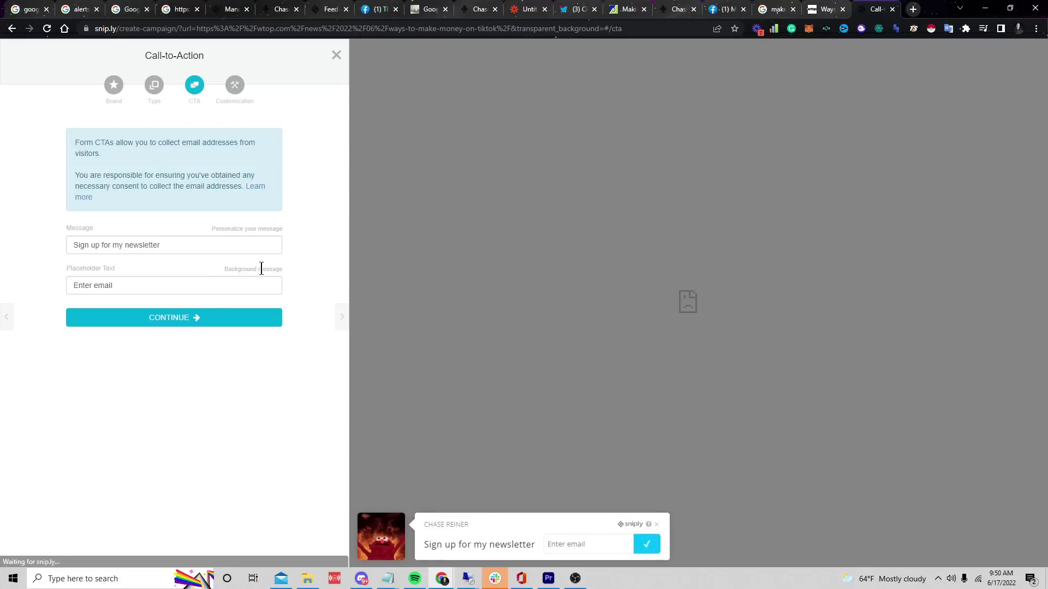
{"action": "left_click", "coordinate": [174, 102]}
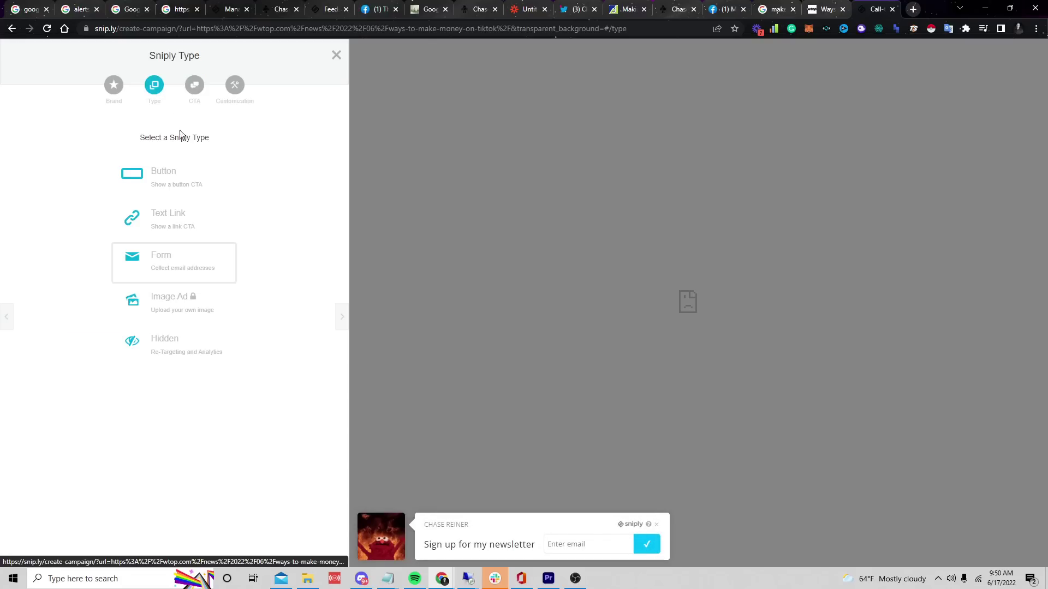
{"action": "left_click", "coordinate": [180, 182]}
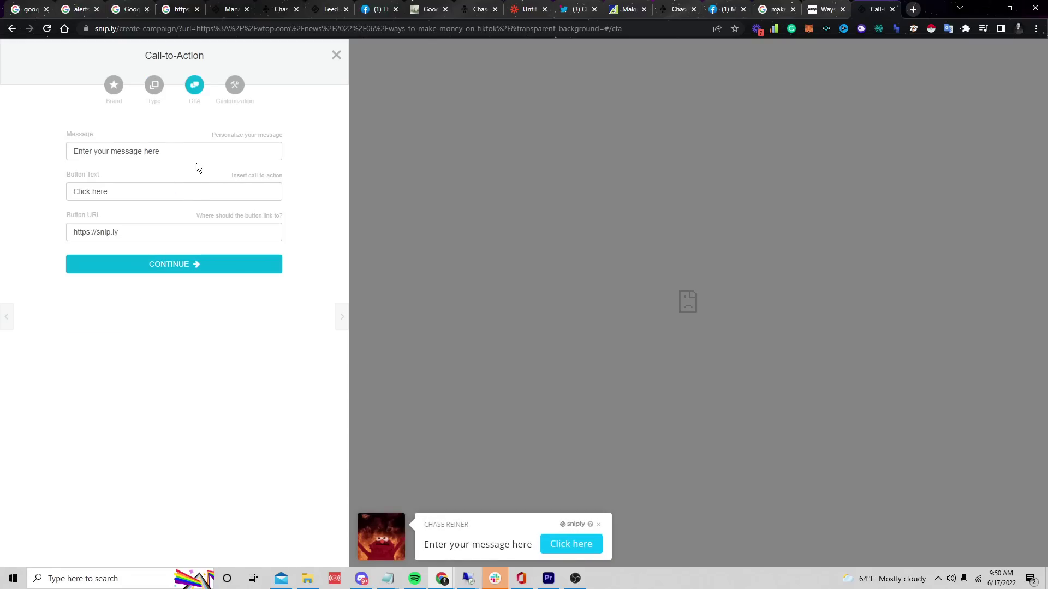
Step: Set the call-to-action message to 'Sign up For Free Jasper AI Tool'
{"action": "triple_click", "coordinate": [180, 153]}
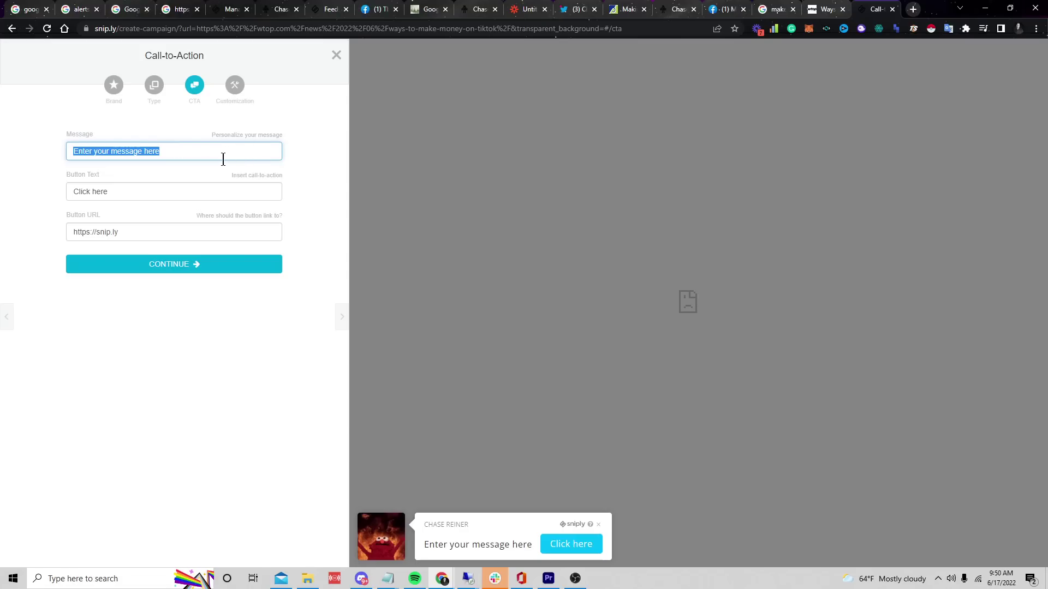
{"action": "type", "text": "Sign up For Free Jasper AI Tool"}
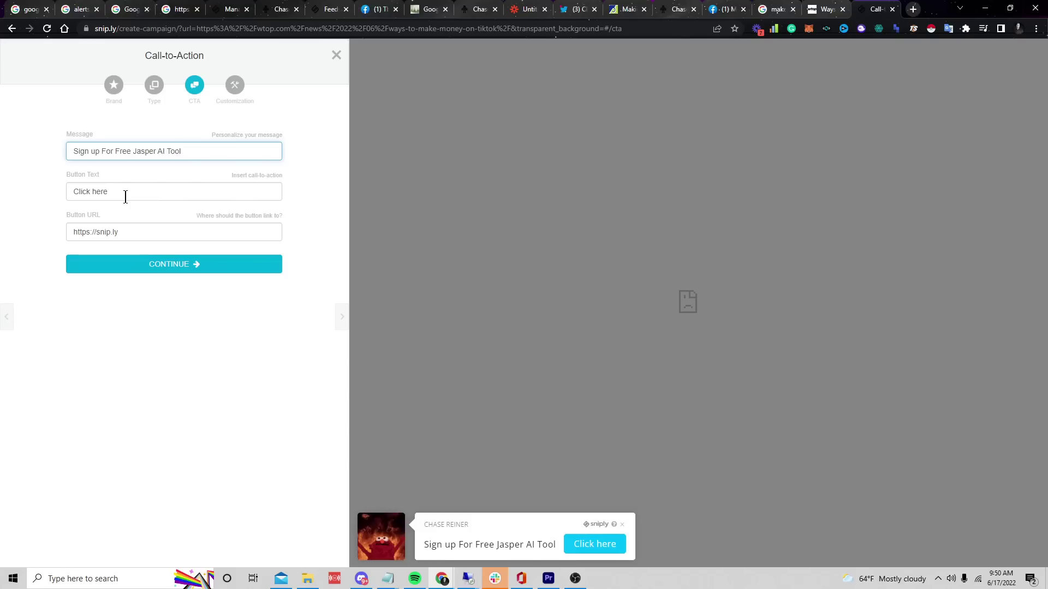
{"action": "left_click", "coordinate": [123, 194]}
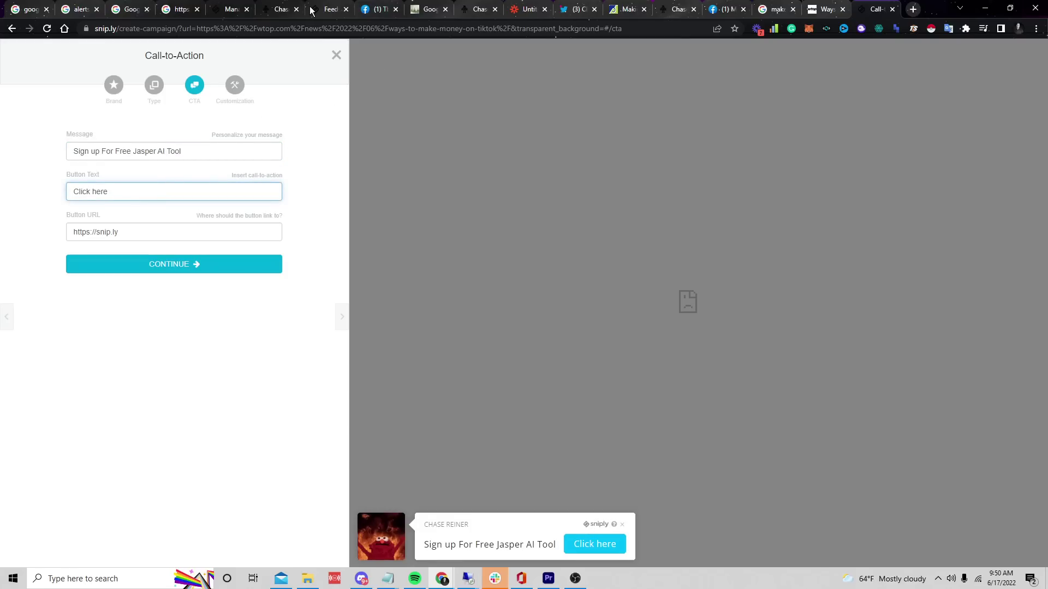
{"action": "left_click", "coordinate": [913, 8]}
Step: Go to the jasper.ai website and browse its homepage
{"action": "type", "text": "jasper"}
{"action": "key", "text": "Return"}
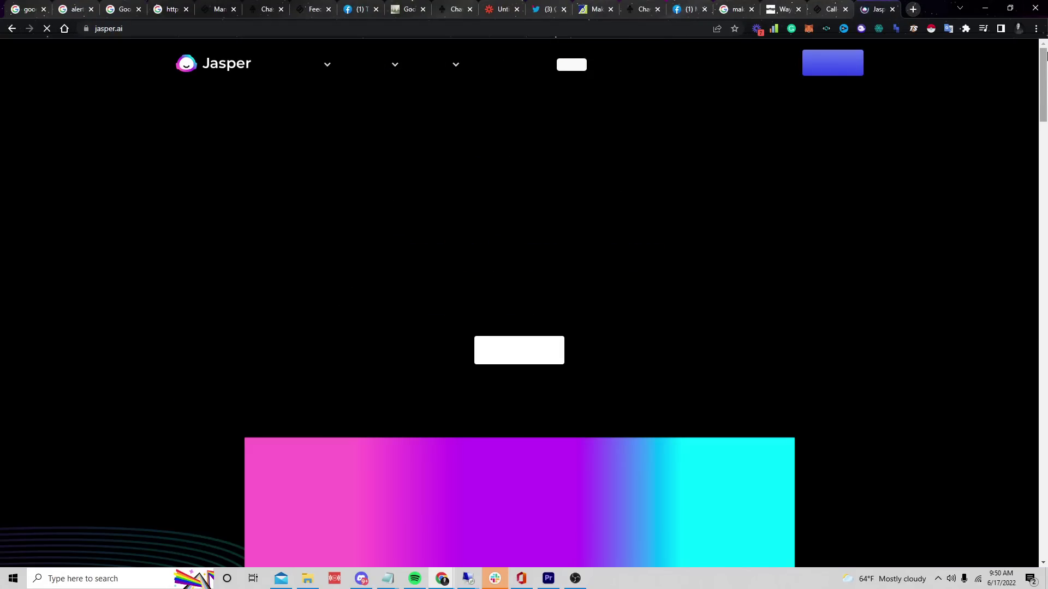
{"action": "scroll", "coordinate": [355, 332], "scroll_direction": "down", "scroll_amount": 20}
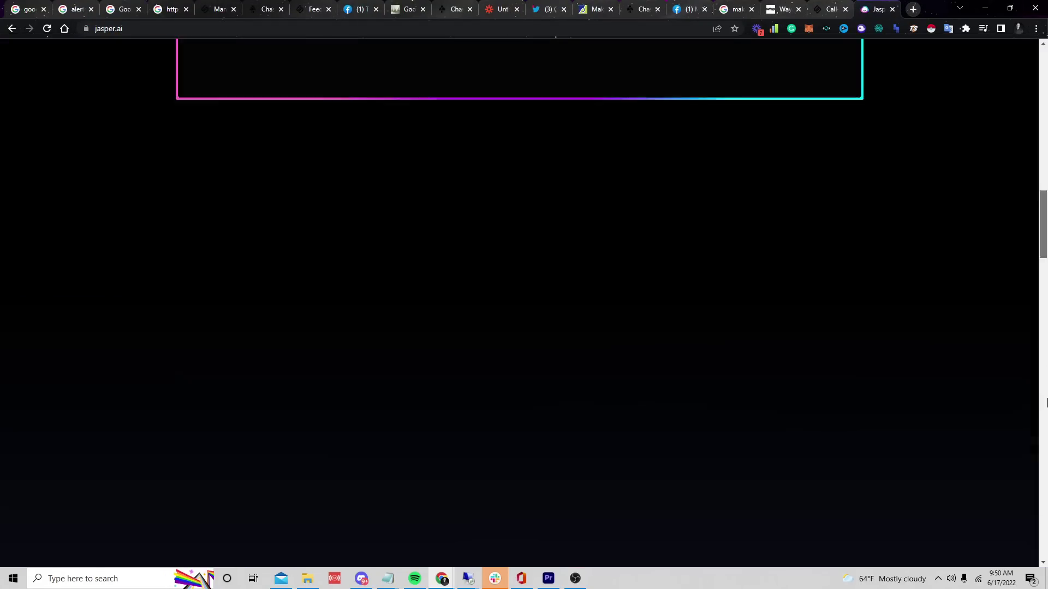
{"action": "scroll", "coordinate": [535, 453], "scroll_direction": "down", "scroll_amount": 2}
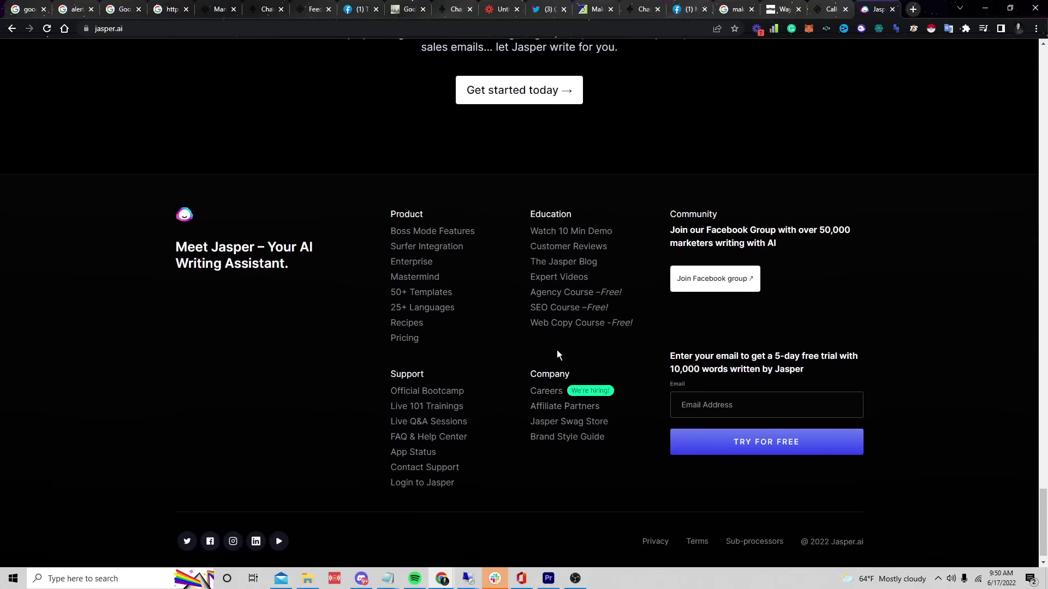
{"action": "left_click", "coordinate": [568, 261]}
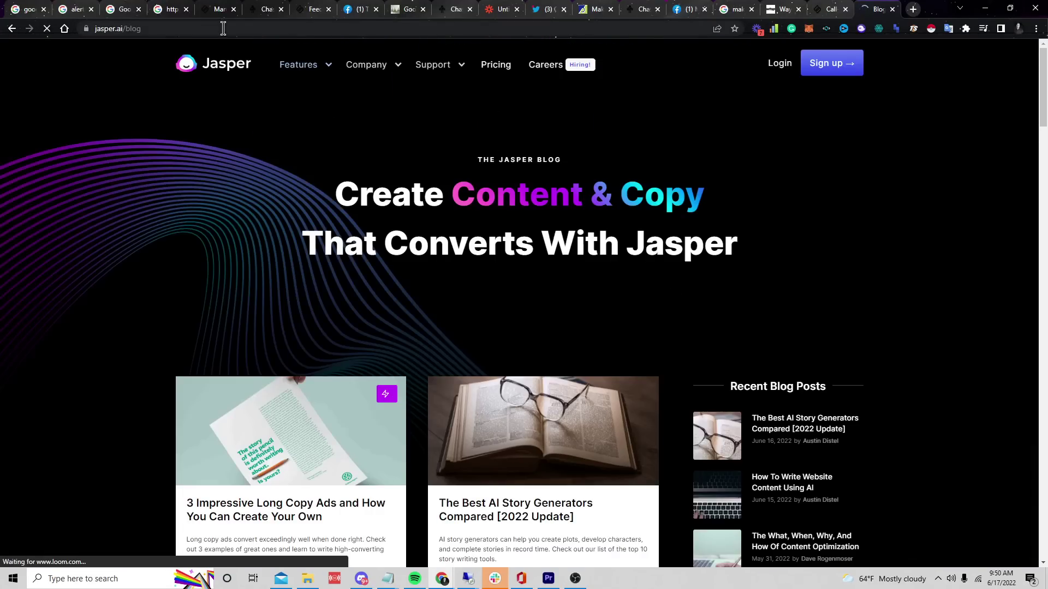
{"action": "left_click", "coordinate": [11, 28]}
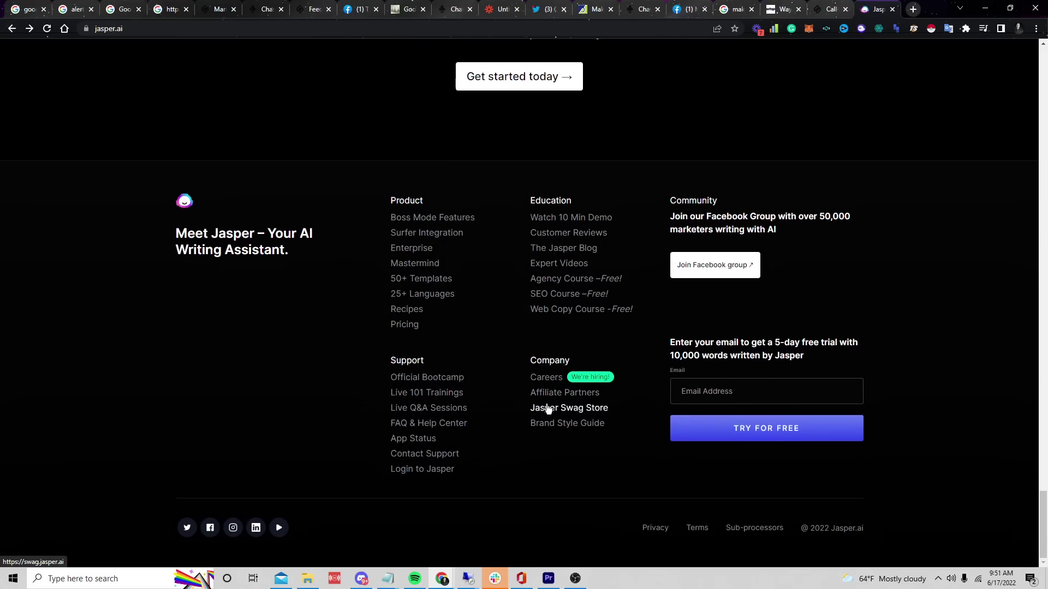
Step: Copy the referral link from Jasper's affiliate partner dashboard
{"action": "left_click", "coordinate": [546, 395]}
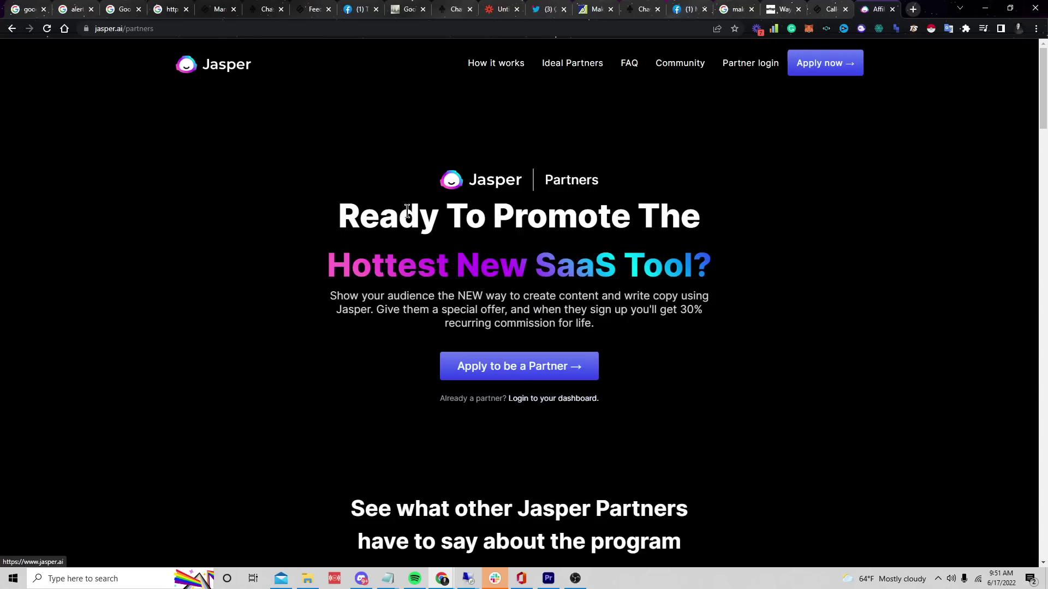
{"action": "left_click", "coordinate": [577, 404]}
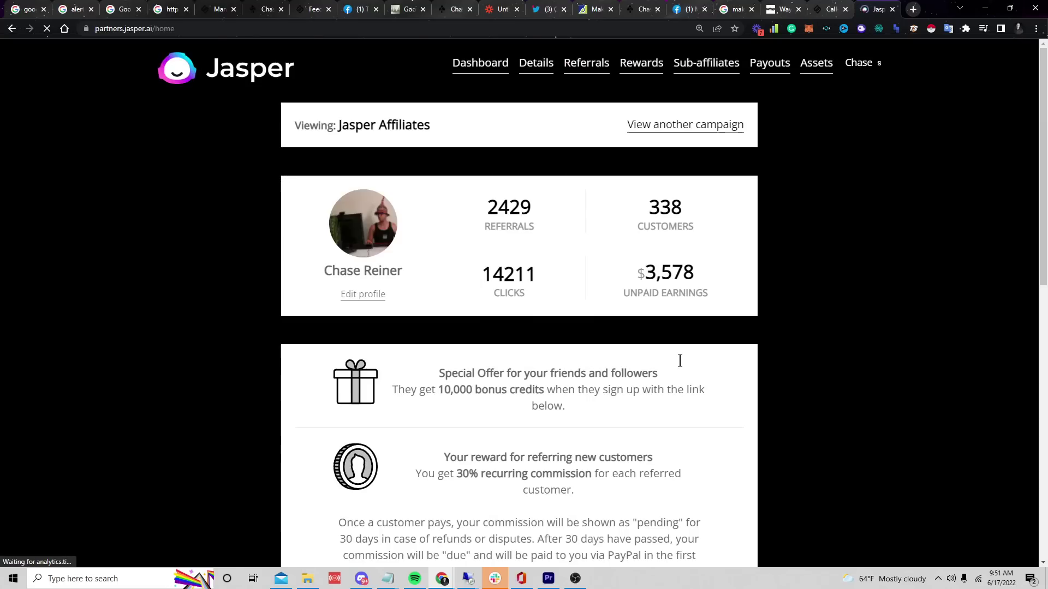
{"action": "scroll", "coordinate": [535, 301], "scroll_direction": "down", "scroll_amount": 8}
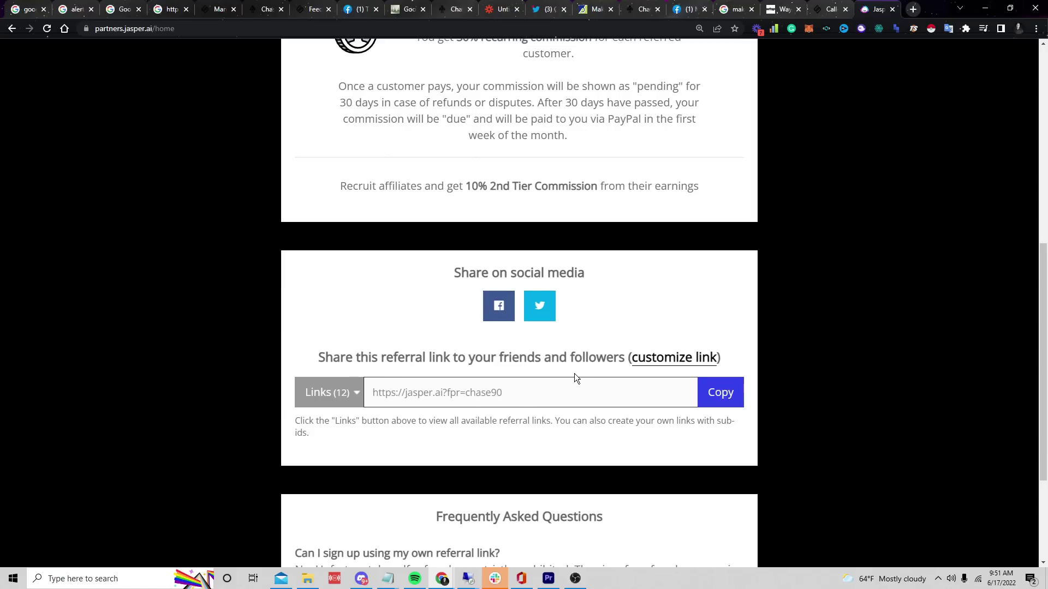
{"action": "left_click", "coordinate": [702, 395]}
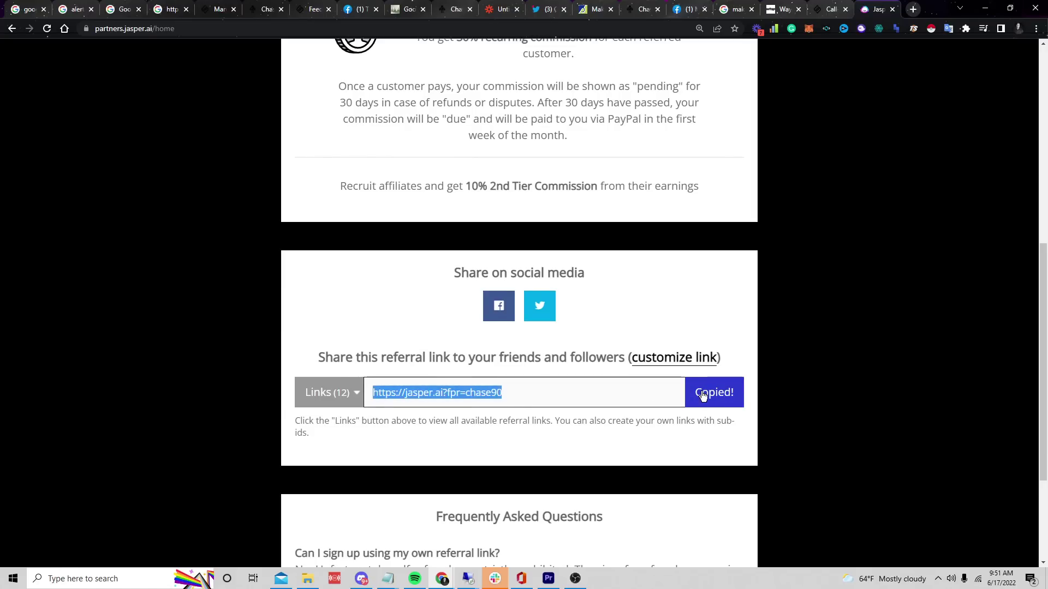
{"action": "left_click", "coordinate": [817, 9]}
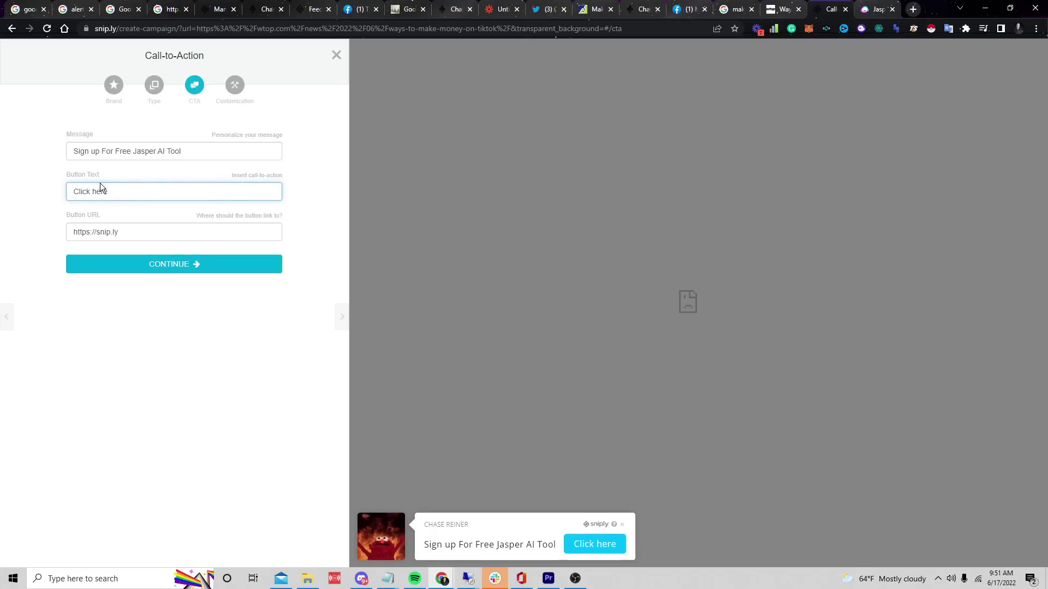
Step: Replace the Button URL with the pasted Jasper referral address and continue
{"action": "triple_click", "coordinate": [164, 236]}
{"action": "key", "text": "ctrl+v"}
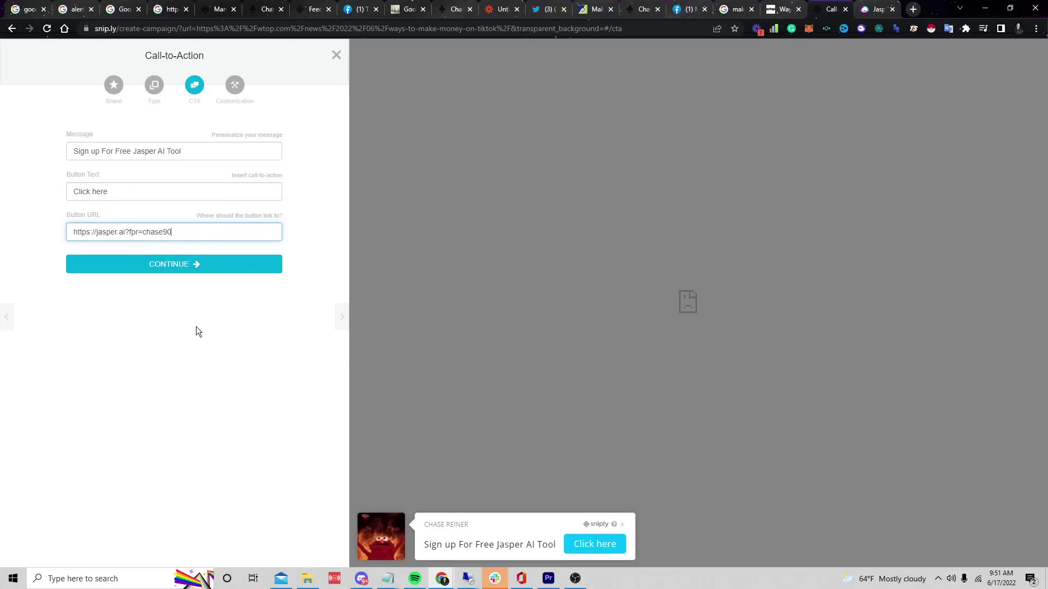
{"action": "left_click", "coordinate": [194, 266]}
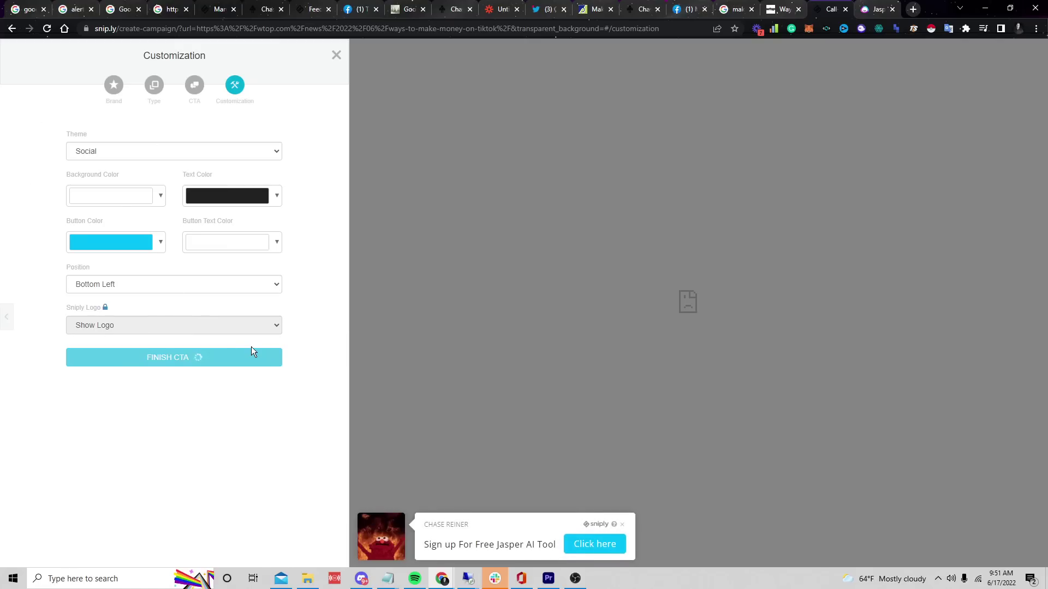
Step: Finish the CTA, copy its short link, and return to the Sniply dashboard
{"action": "left_click", "coordinate": [241, 362]}
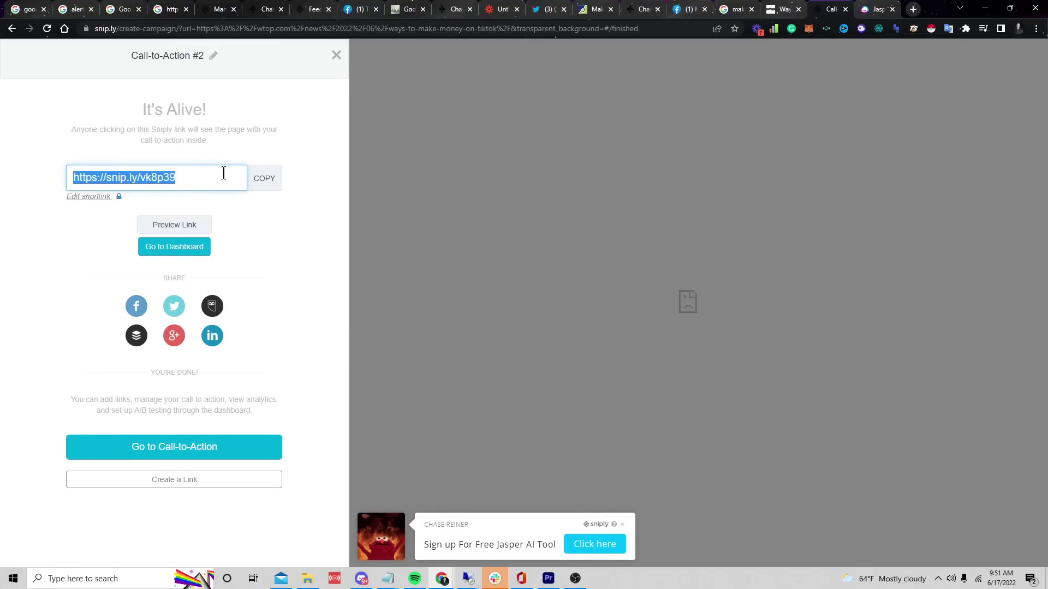
{"action": "left_click", "coordinate": [279, 178]}
{"action": "left_click", "coordinate": [174, 247]}
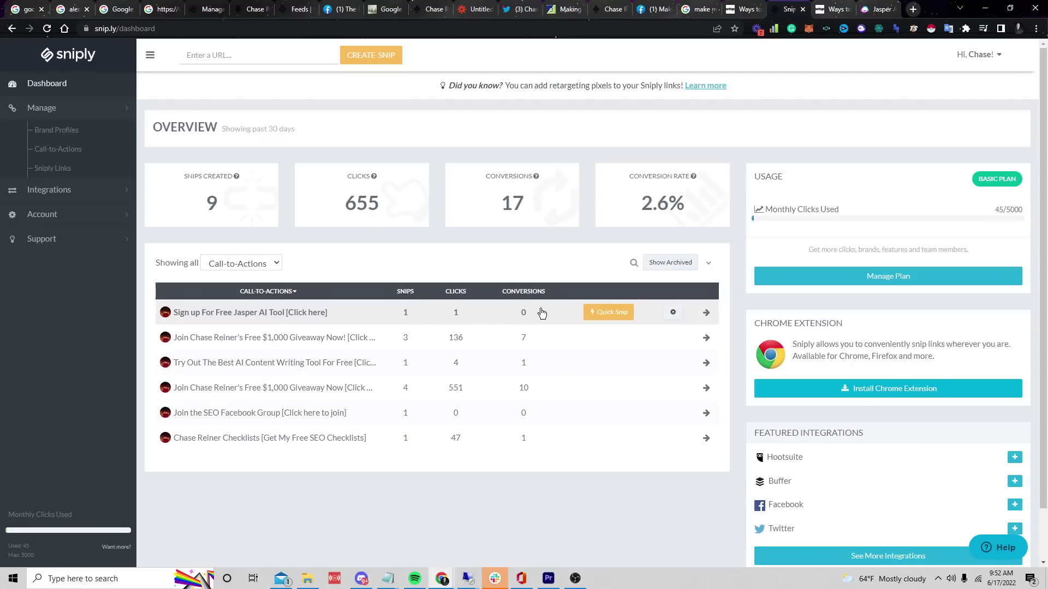
{"action": "mouse_move", "coordinate": [248, 342]}
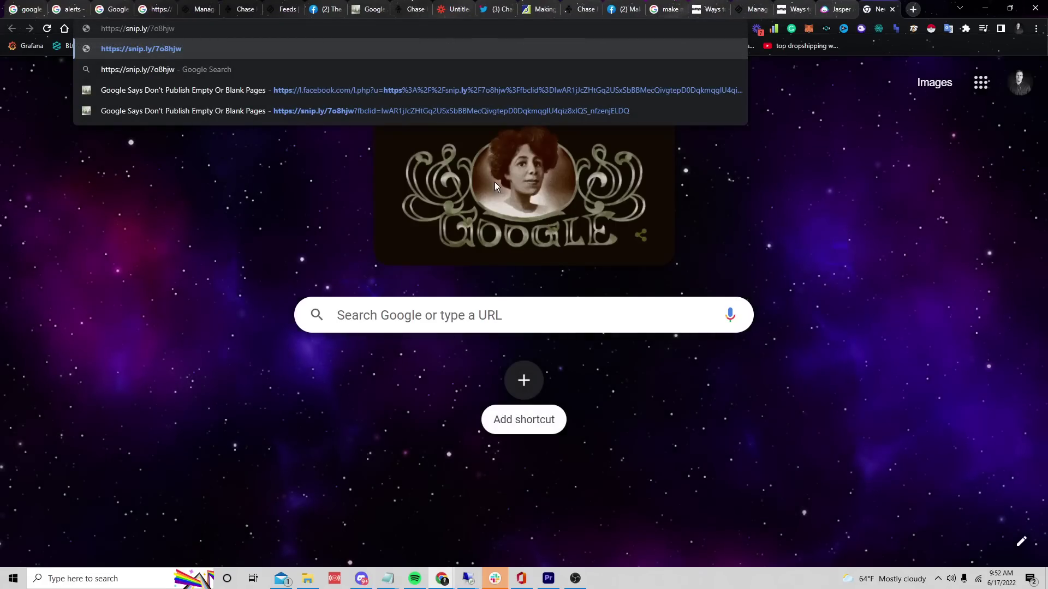
Step: Open the snipped blank-pages article and test its giveaway call-to-action button
{"action": "key", "text": "Return"}
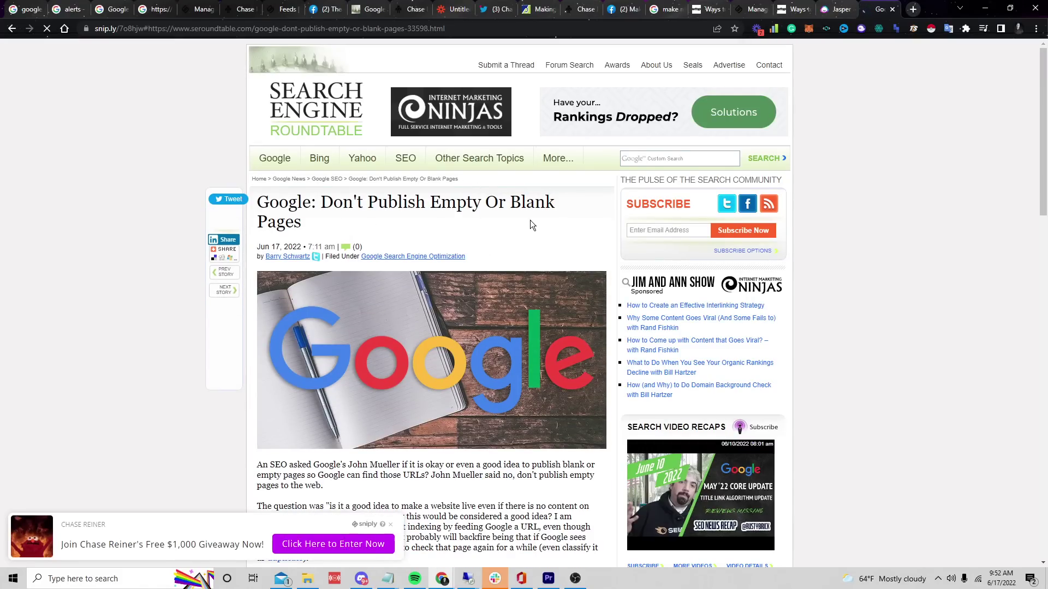
{"action": "left_click", "coordinate": [72, 537]}
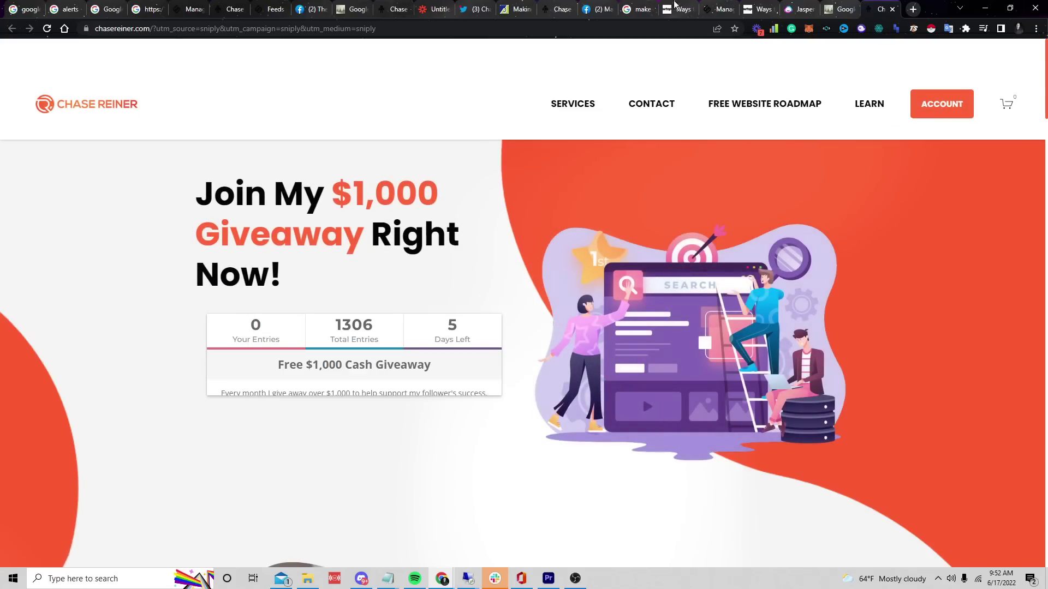
{"action": "key", "text": "ctrl+shift+Tab"}
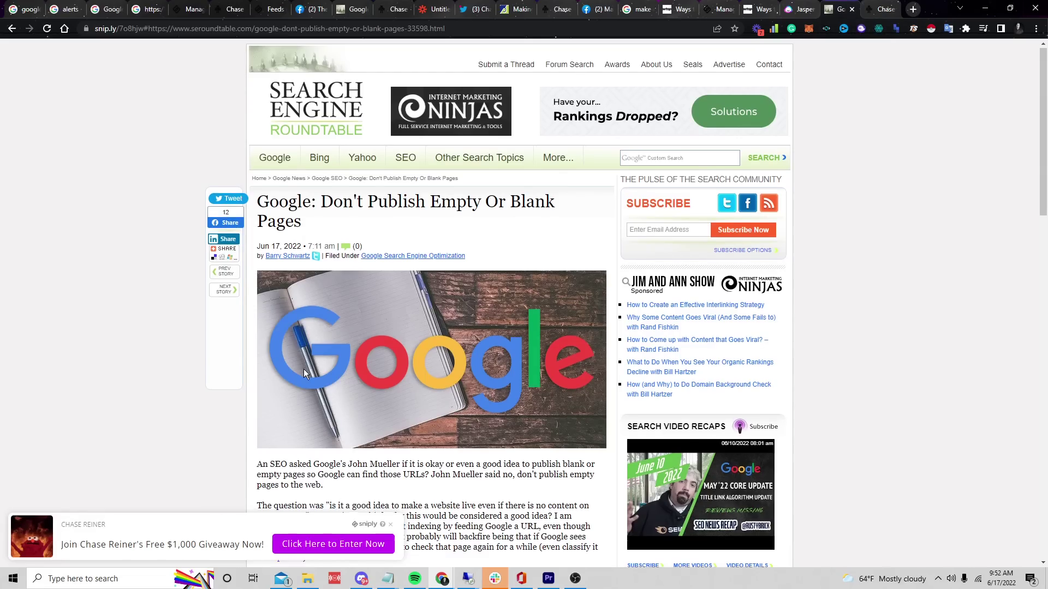
{"action": "scroll", "coordinate": [304, 369], "scroll_direction": "down", "scroll_amount": 14}
{"action": "scroll", "coordinate": [331, 451], "scroll_direction": "up", "scroll_amount": 13}
{"action": "scroll", "coordinate": [331, 450], "scroll_direction": "up", "scroll_amount": 1}
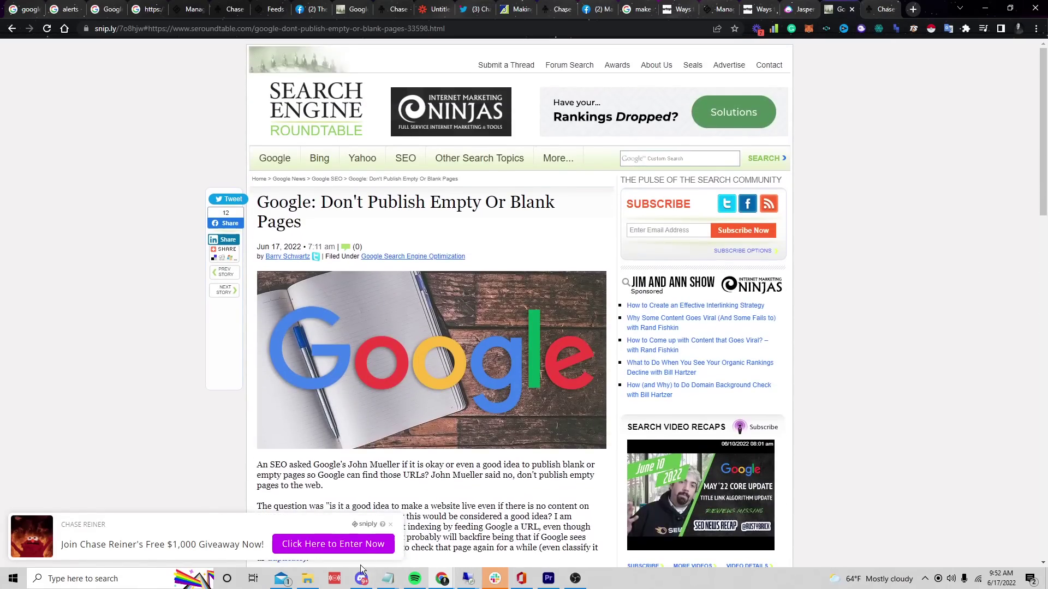
{"action": "scroll", "coordinate": [273, 201], "scroll_direction": "down", "scroll_amount": 15}
{"action": "scroll", "coordinate": [289, 207], "scroll_direction": "up", "scroll_amount": 15}
Step: Open TIME's 'How To Make Money From Home Now' from the make money online news results
{"action": "left_click", "coordinate": [711, 6]}
{"action": "left_click", "coordinate": [627, 6]}
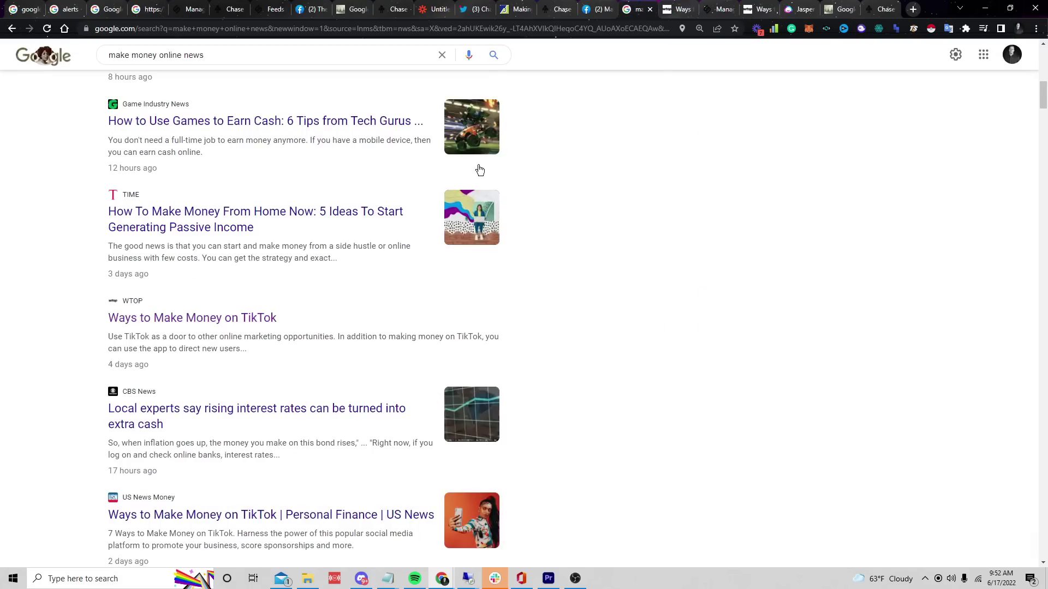
{"action": "left_click", "coordinate": [185, 210]}
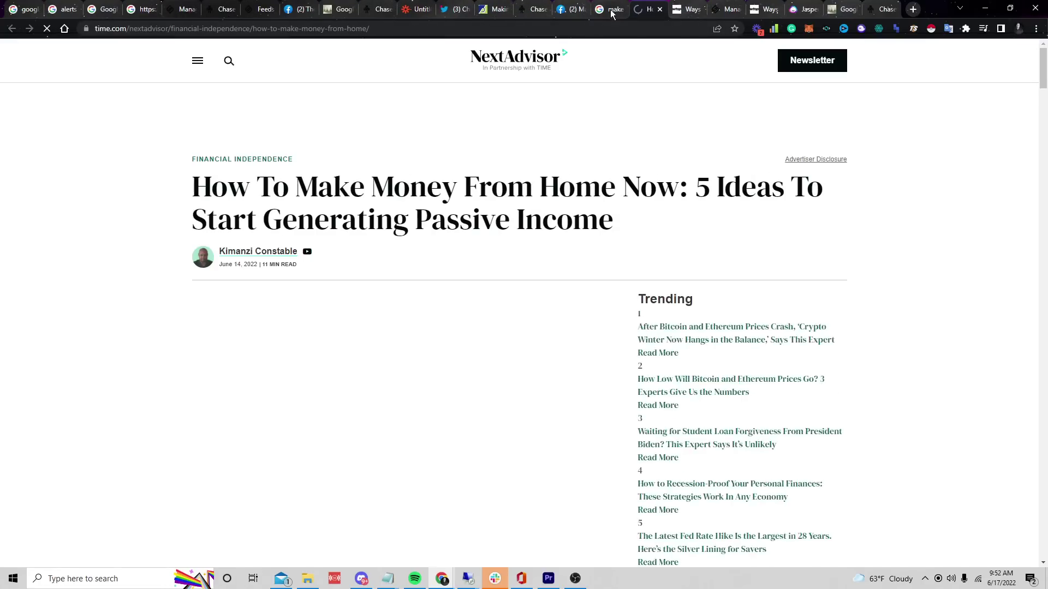
Step: Copy the NextAdvisor article address, paste it into Sniply, and create a snip
{"action": "left_click", "coordinate": [458, 30]}
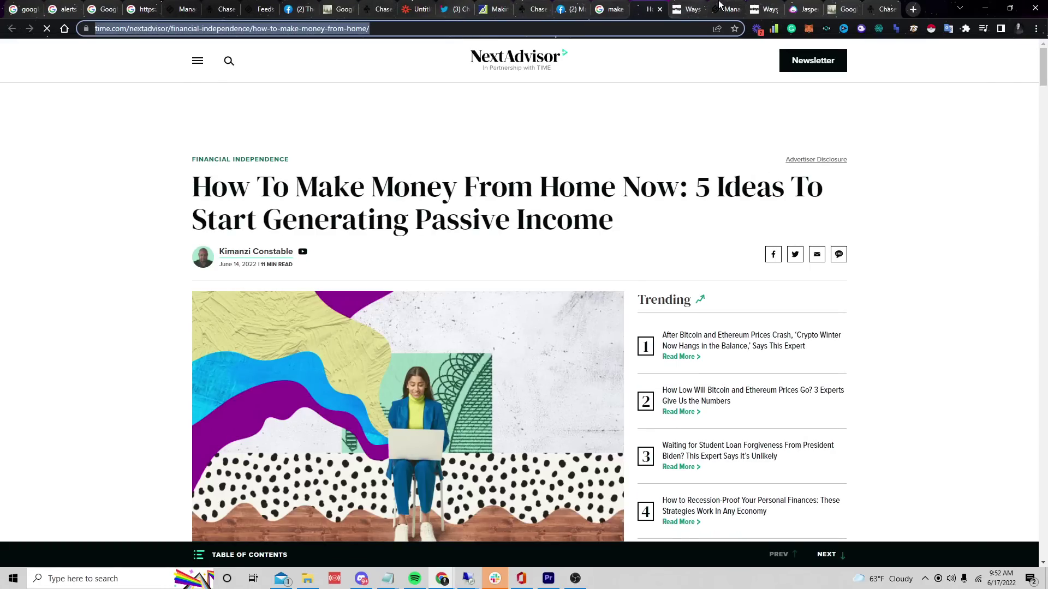
{"action": "left_click", "coordinate": [692, 9]}
{"action": "left_click", "coordinate": [728, 9]}
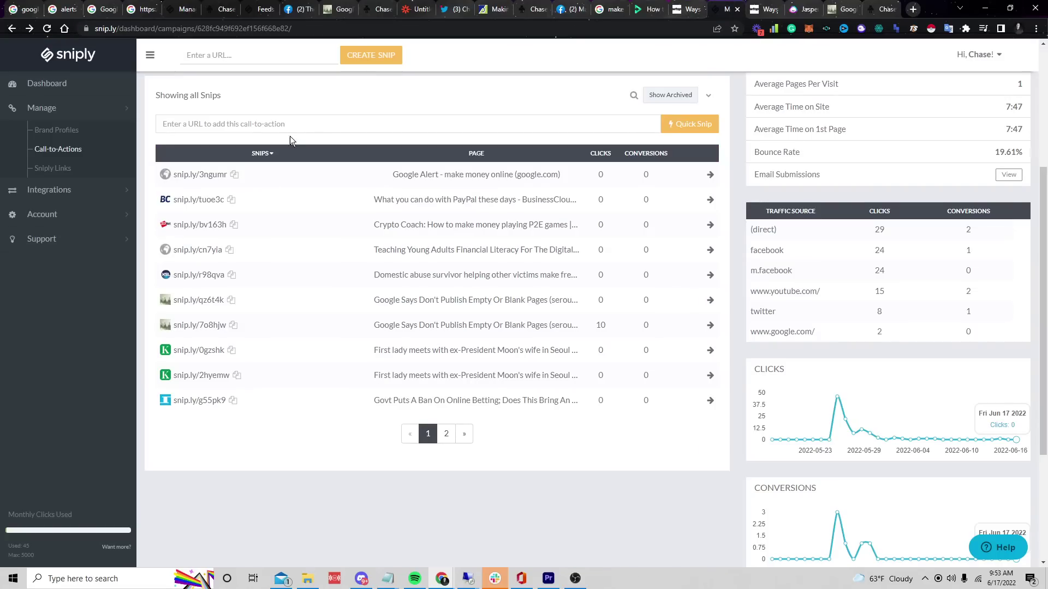
{"action": "left_click", "coordinate": [218, 55]}
{"action": "key", "text": "ctrl+v"}
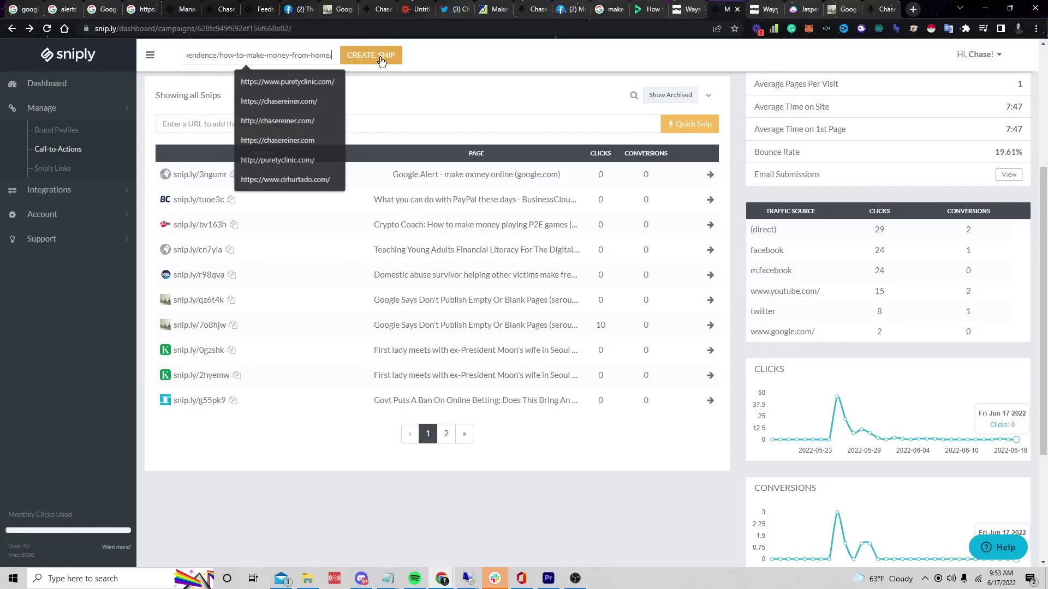
{"action": "left_click", "coordinate": [381, 58]}
{"action": "left_click", "coordinate": [381, 60]}
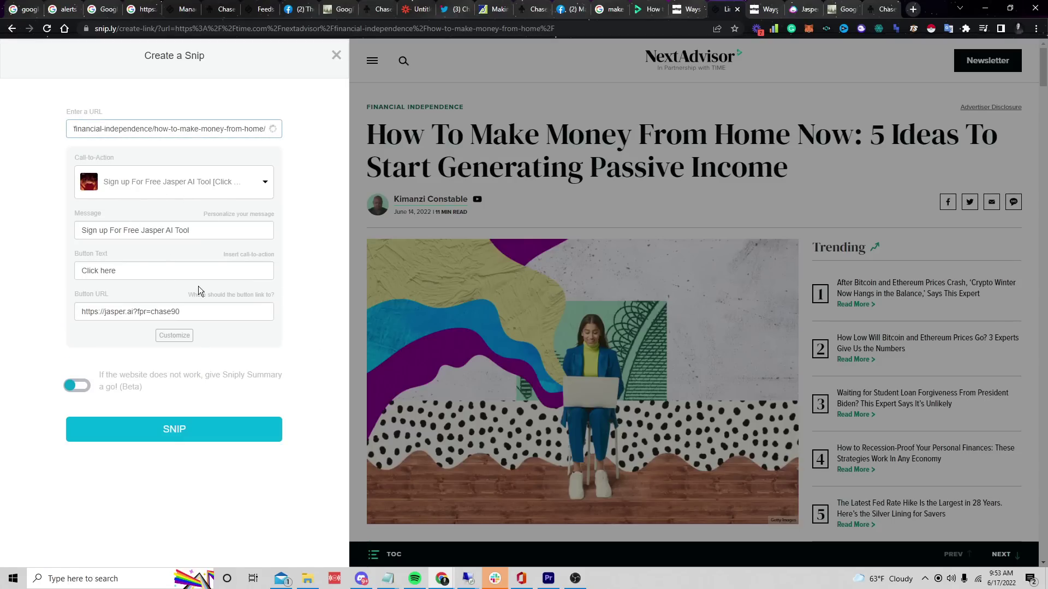
Step: Keep the Jasper CTA, generate short link snip.ly/trsgmk, and paste it into a new tab
{"action": "left_click", "coordinate": [189, 182]}
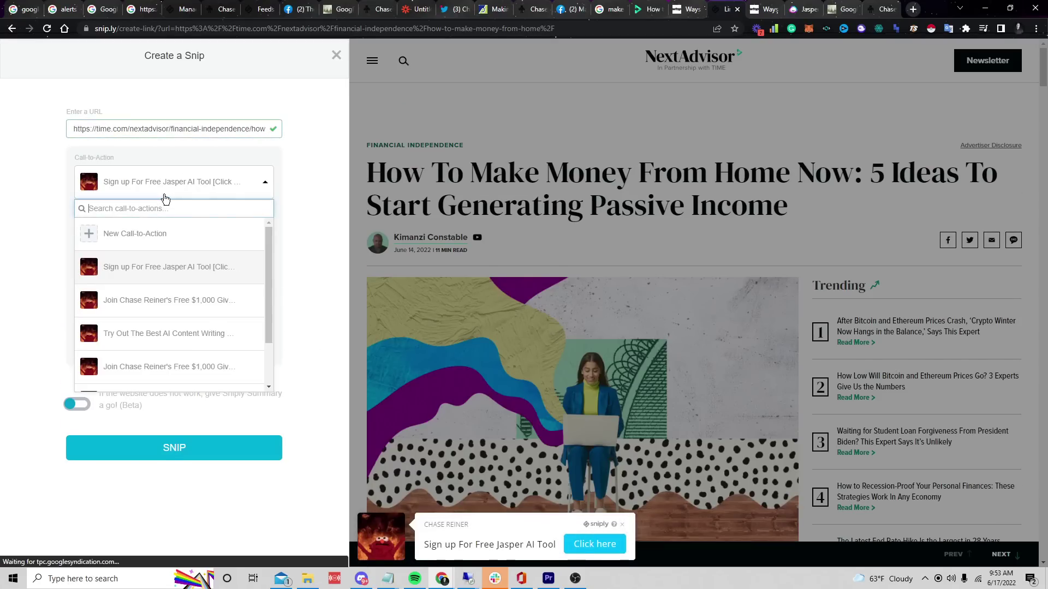
{"action": "scroll", "coordinate": [203, 273], "scroll_direction": "down", "scroll_amount": 2}
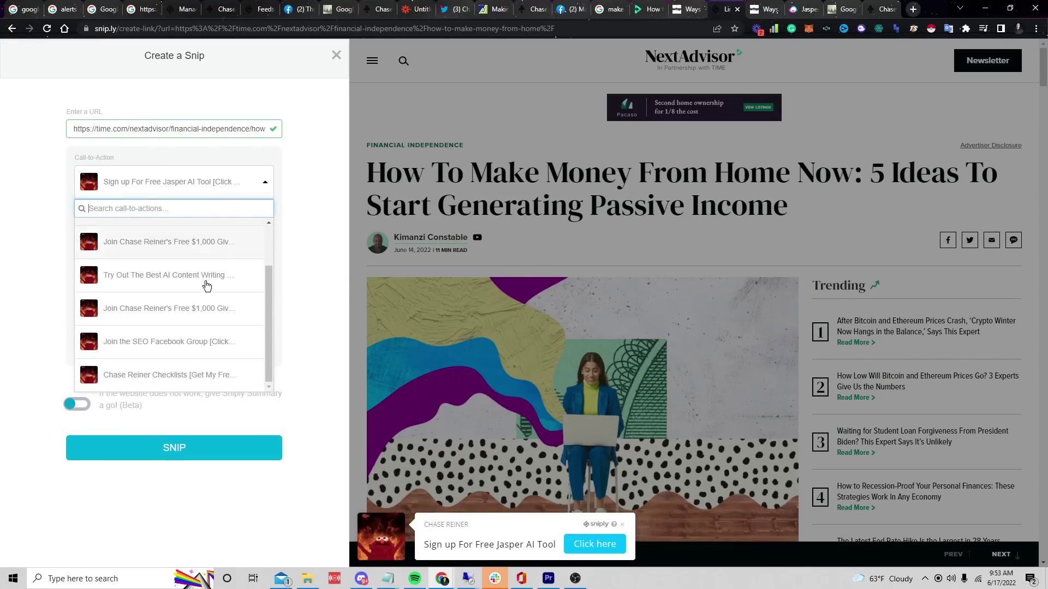
{"action": "left_click", "coordinate": [179, 531]}
{"action": "left_click", "coordinate": [240, 434]}
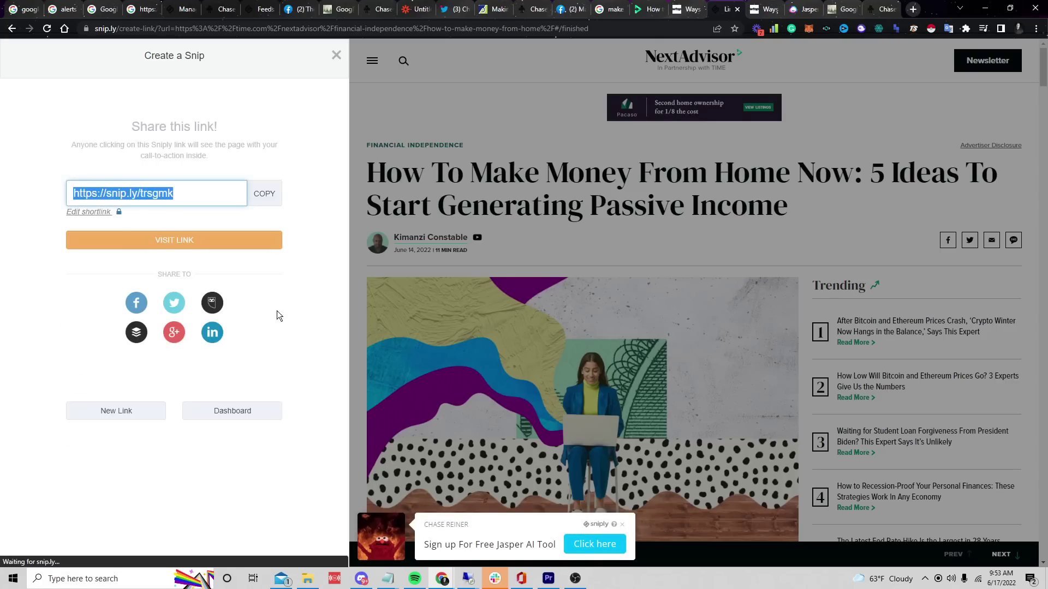
{"action": "left_click", "coordinate": [266, 194]}
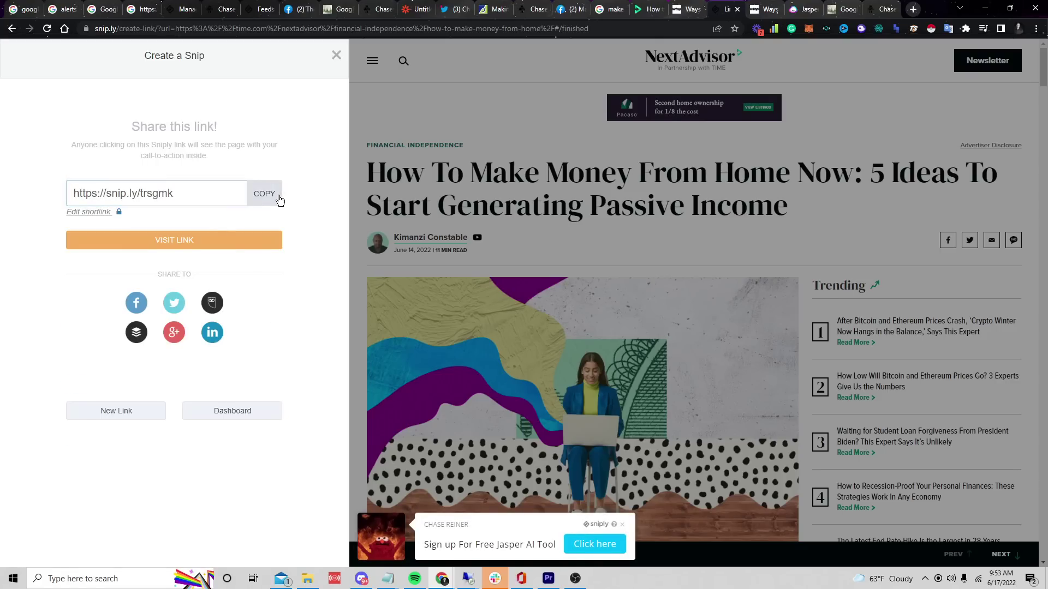
{"action": "left_click", "coordinate": [919, 6]}
{"action": "key", "text": "ctrl+v"}
Step: Load snip.ly/trsgmk to preview the Jasper AI overlay, then switch to The Proper SEO Group
{"action": "key", "text": "Return"}
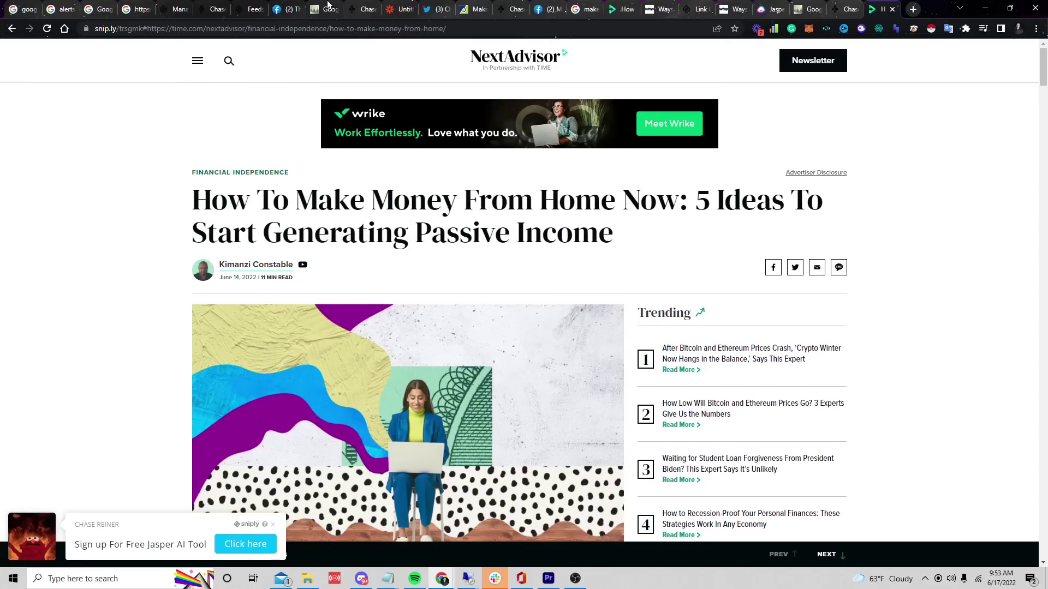
{"action": "left_click", "coordinate": [288, 9]}
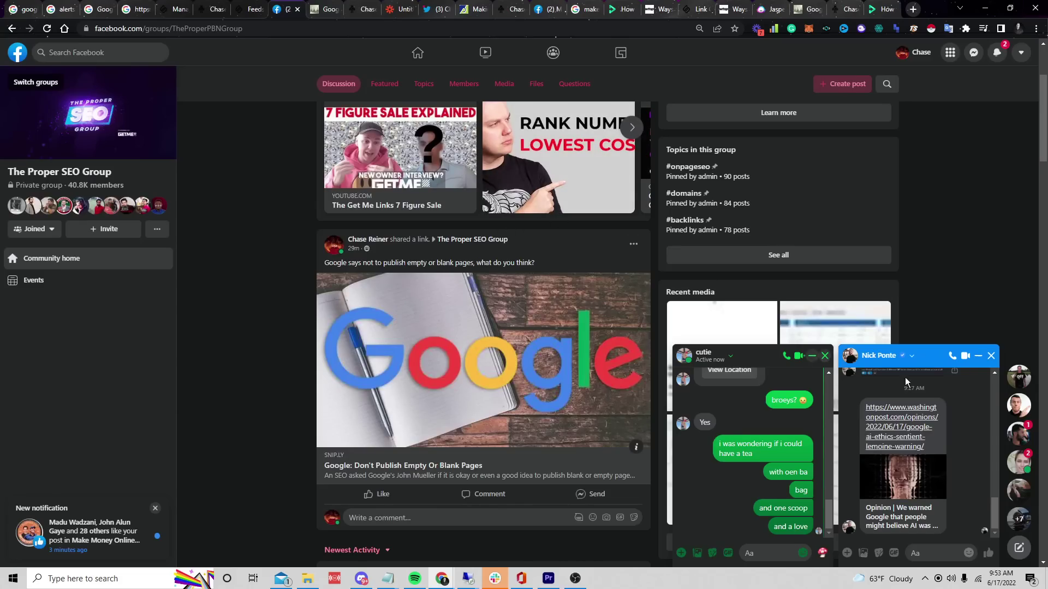
Step: Close both Messenger chat windows on The Proper SEO Group page
{"action": "left_click", "coordinate": [990, 356]}
{"action": "left_click", "coordinate": [990, 355]}
{"action": "scroll", "coordinate": [443, 151], "scroll_direction": "up", "scroll_amount": 1}
{"action": "scroll", "coordinate": [443, 152], "scroll_direction": "up", "scroll_amount": 3}
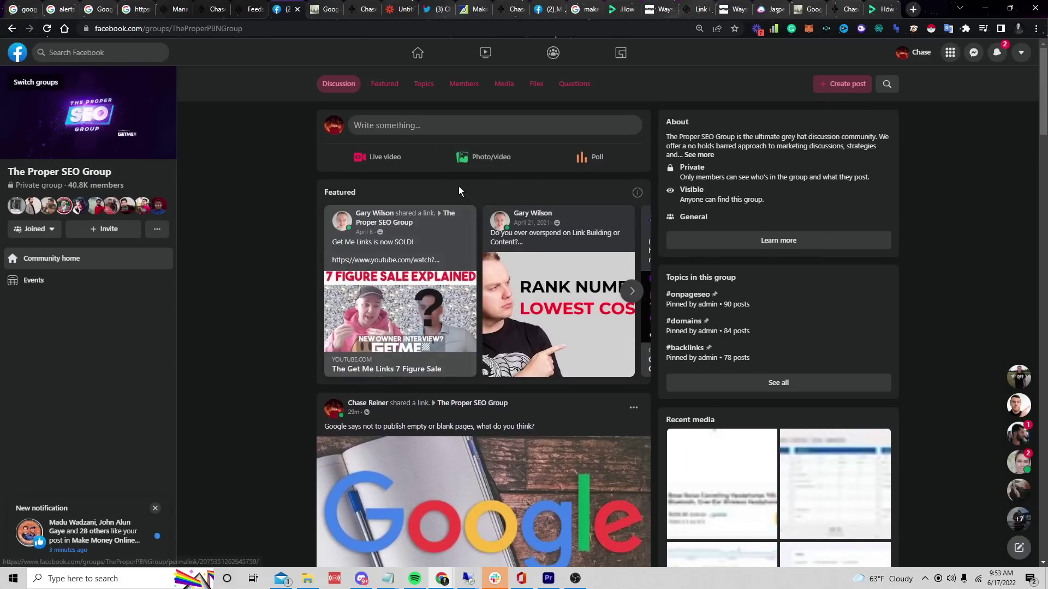
Step: Paste the snip link into a new group post, delete the URL text, then discard the draft
{"action": "left_click", "coordinate": [402, 128]}
{"action": "key", "text": "ctrl+v"}
{"action": "key", "text": "ctrl+a"}
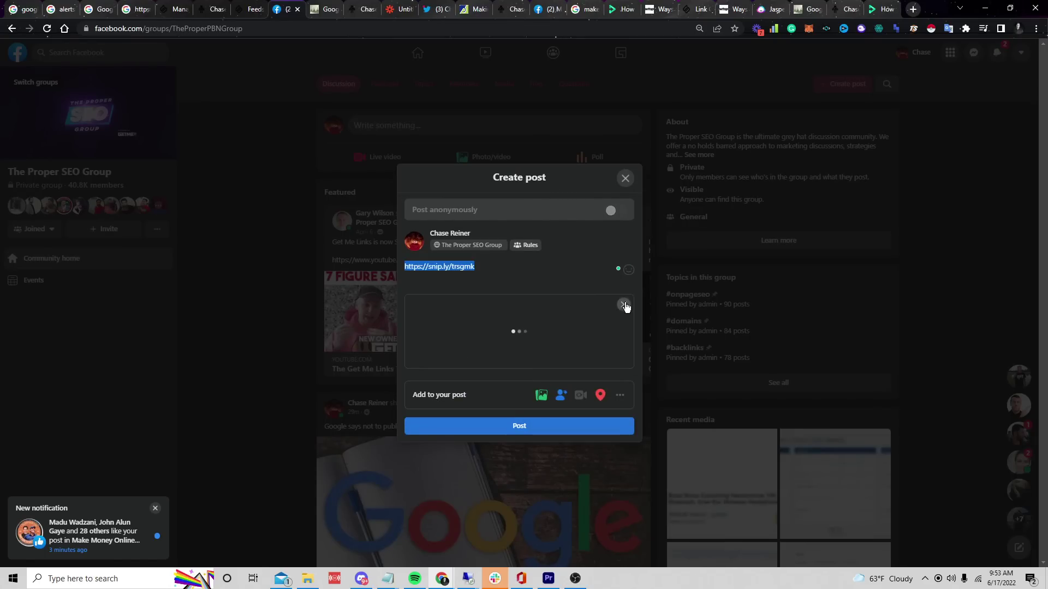
{"action": "key", "text": "BackSpace"}
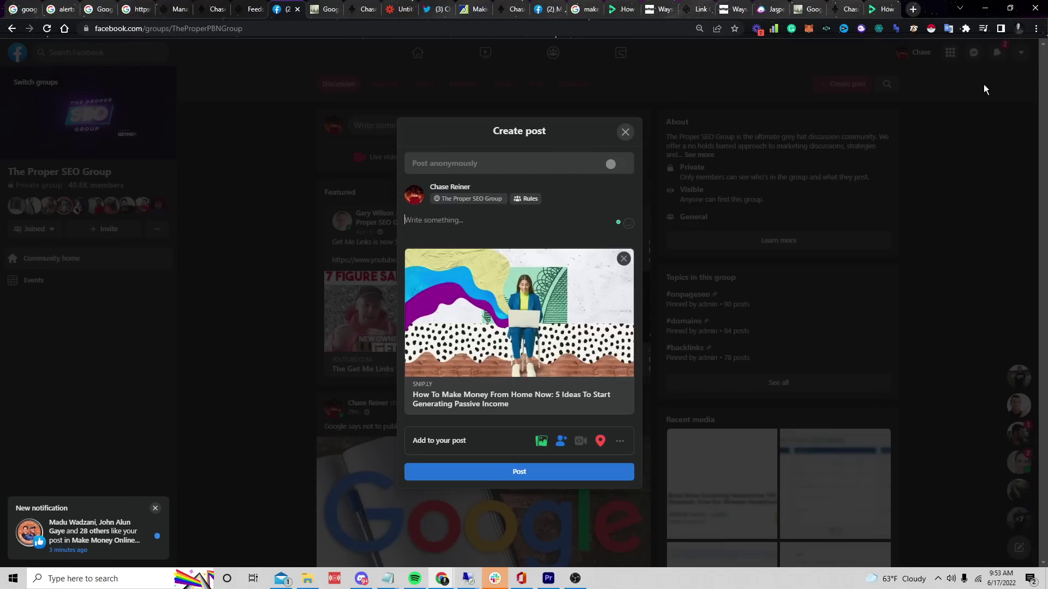
{"action": "left_click", "coordinate": [625, 131]}
{"action": "scroll", "coordinate": [427, 382], "scroll_direction": "down", "scroll_amount": 10}
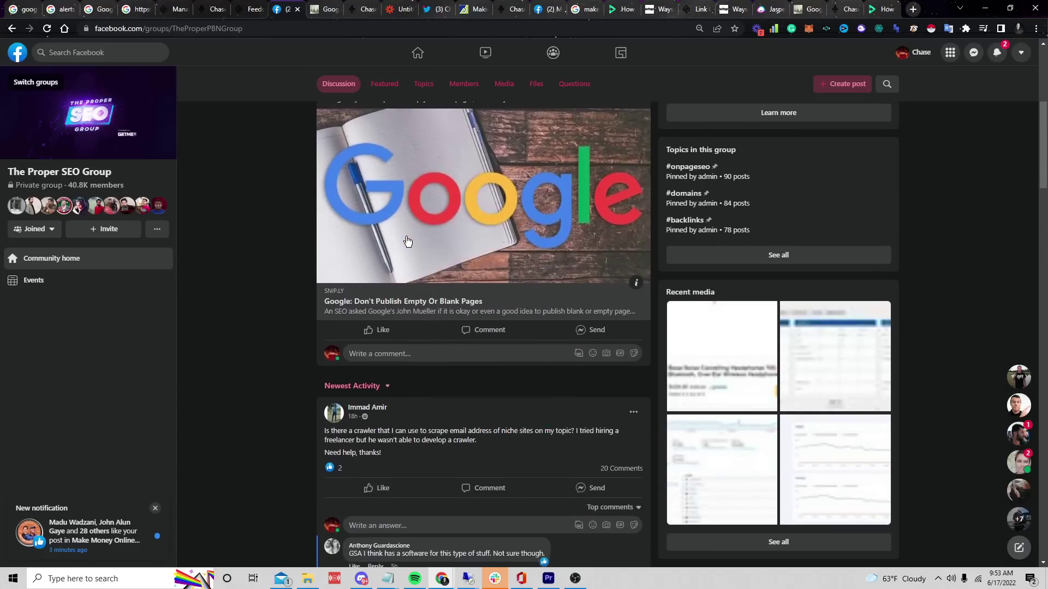
{"action": "scroll", "coordinate": [427, 382], "scroll_direction": "up", "scroll_amount": 4}
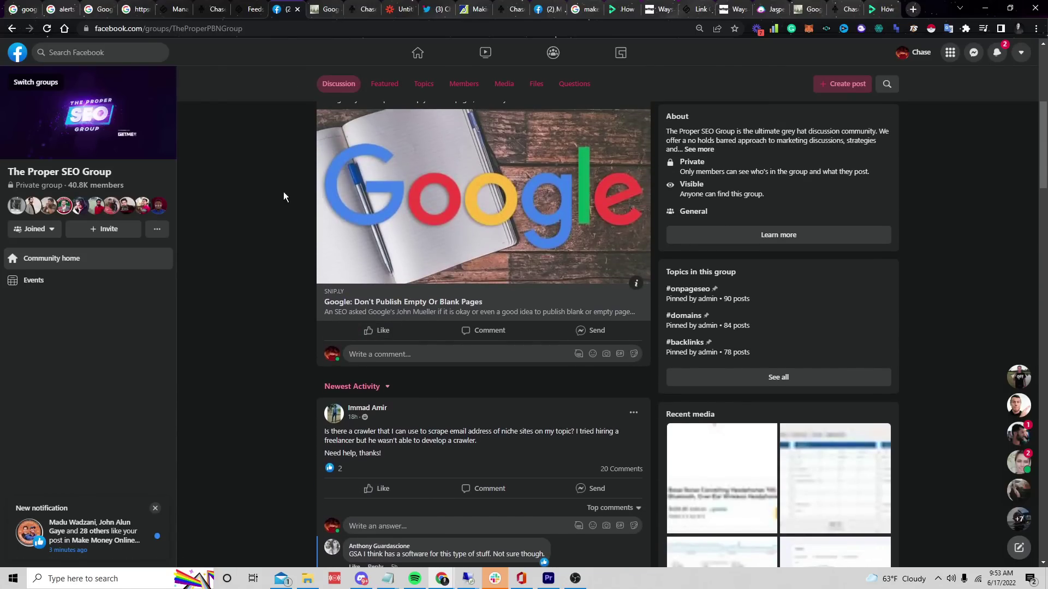
{"action": "scroll", "coordinate": [450, 234], "scroll_direction": "up", "scroll_amount": 2}
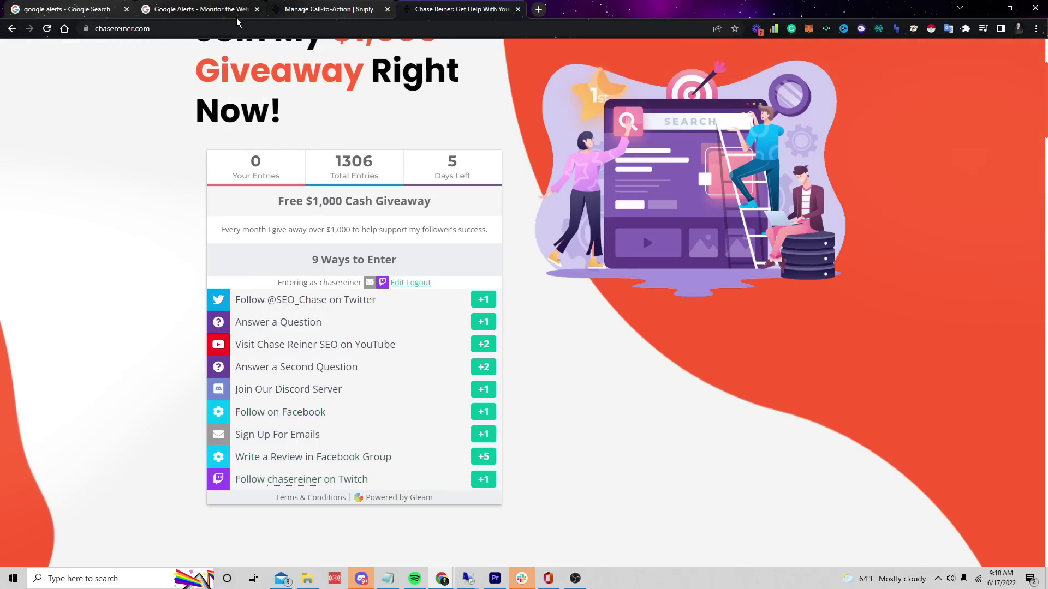
Step: Search Google for 'alerts' and open the Google Alerts site from the results
{"action": "left_click", "coordinate": [230, 6]}
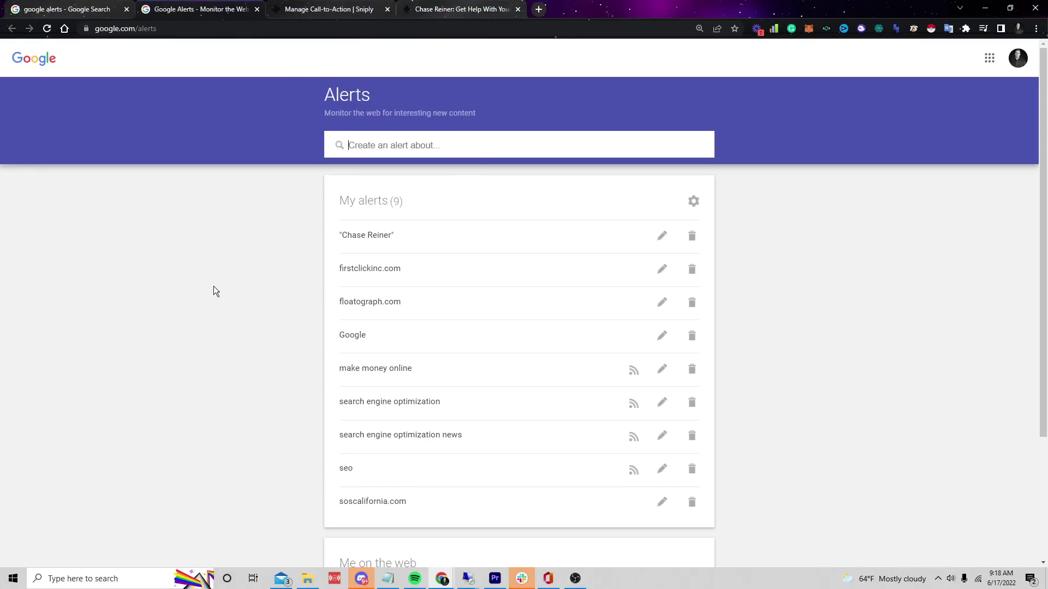
{"action": "left_click", "coordinate": [58, 60]}
{"action": "left_click", "coordinate": [146, 28]}
{"action": "left_click_drag", "start_coordinate": [179, 28], "coordinate": [602, 37]}
{"action": "key", "text": "BackSpace"}
{"action": "key", "text": "Return"}
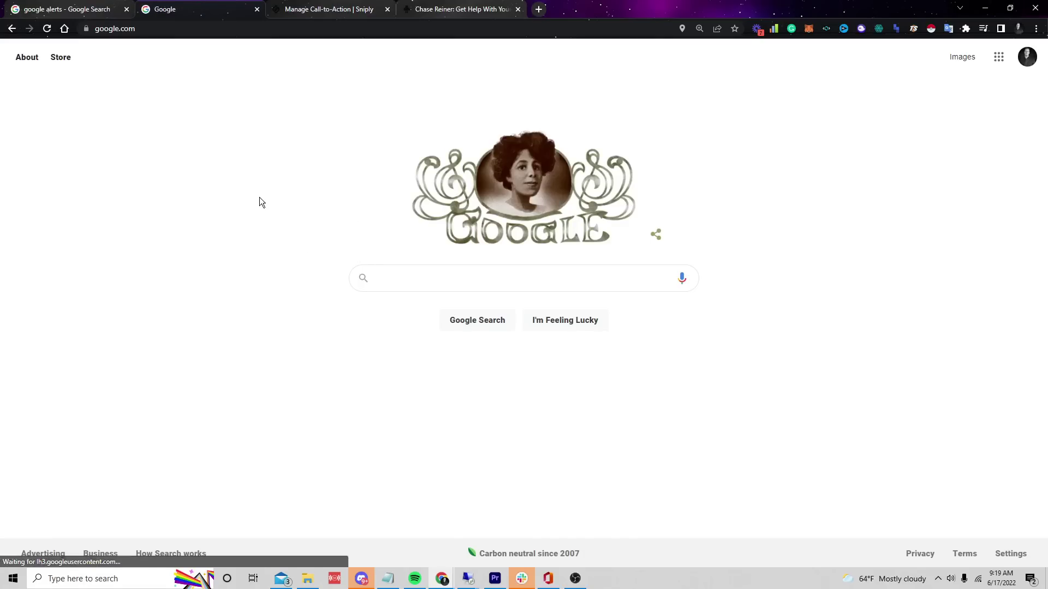
{"action": "type", "text": "g"}
{"action": "key", "text": "BackSpace"}
{"action": "type", "text": "alerts"}
{"action": "key", "text": "Return"}
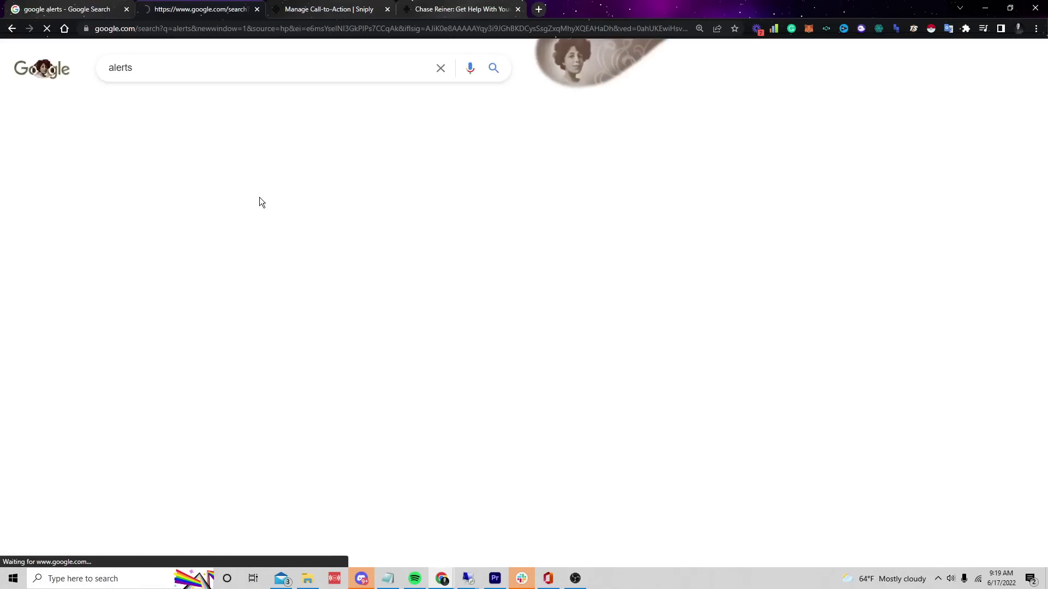
{"action": "left_click", "coordinate": [234, 171]}
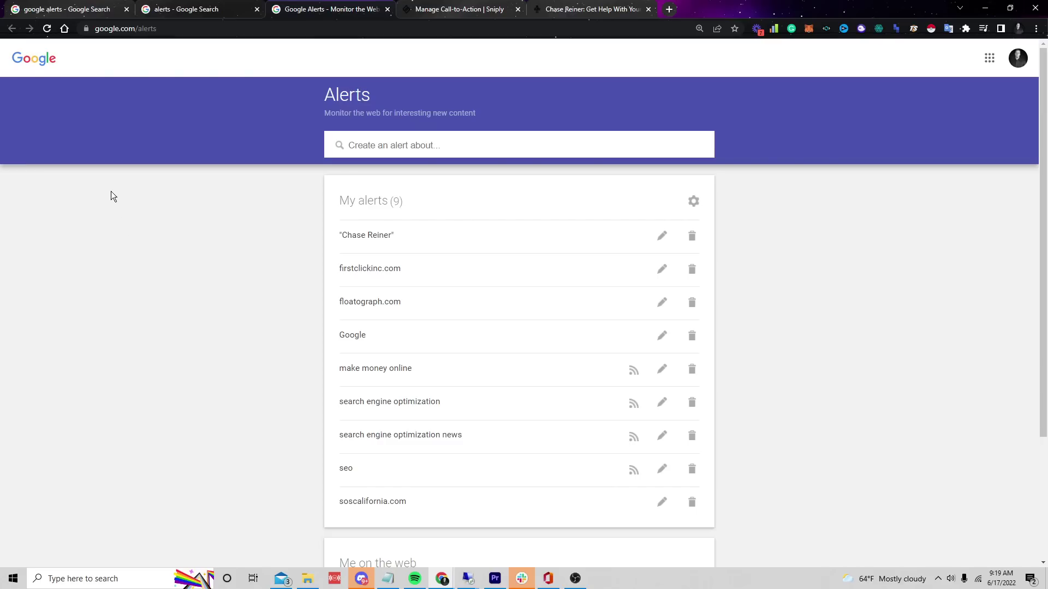
Step: Create a new 'weight loss' alert in place of the paleo topic
{"action": "type", "text": "paleo"}
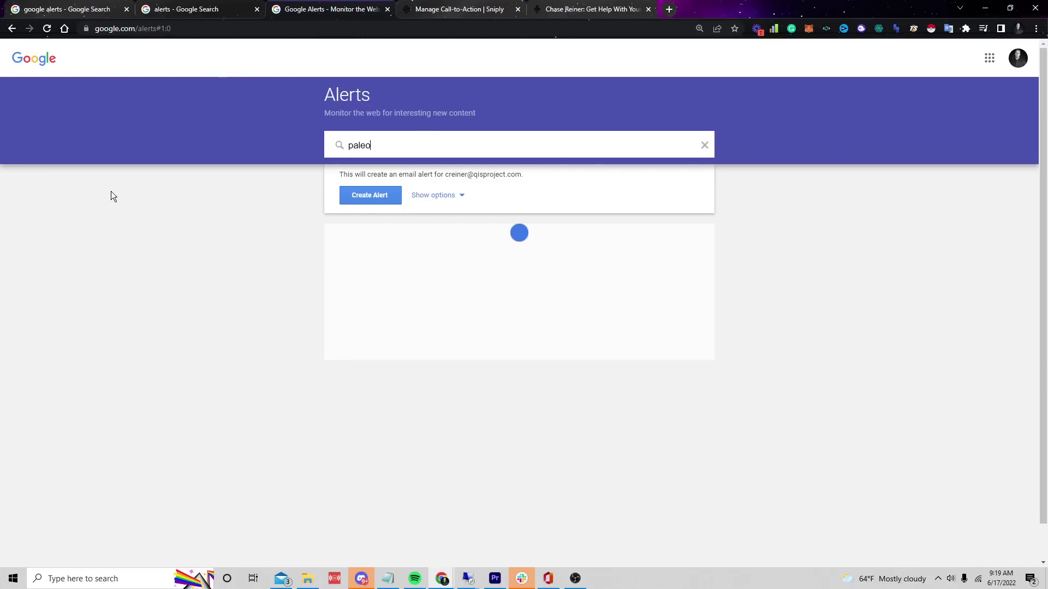
{"action": "double_click", "coordinate": [380, 142]}
{"action": "type", "text": "p"}
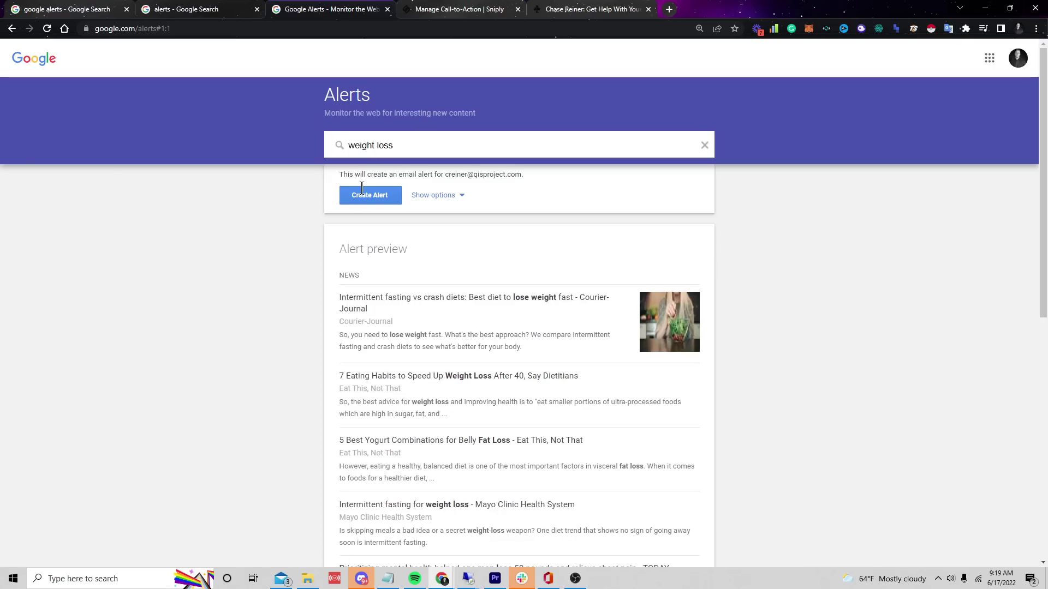
{"action": "left_click", "coordinate": [388, 196]}
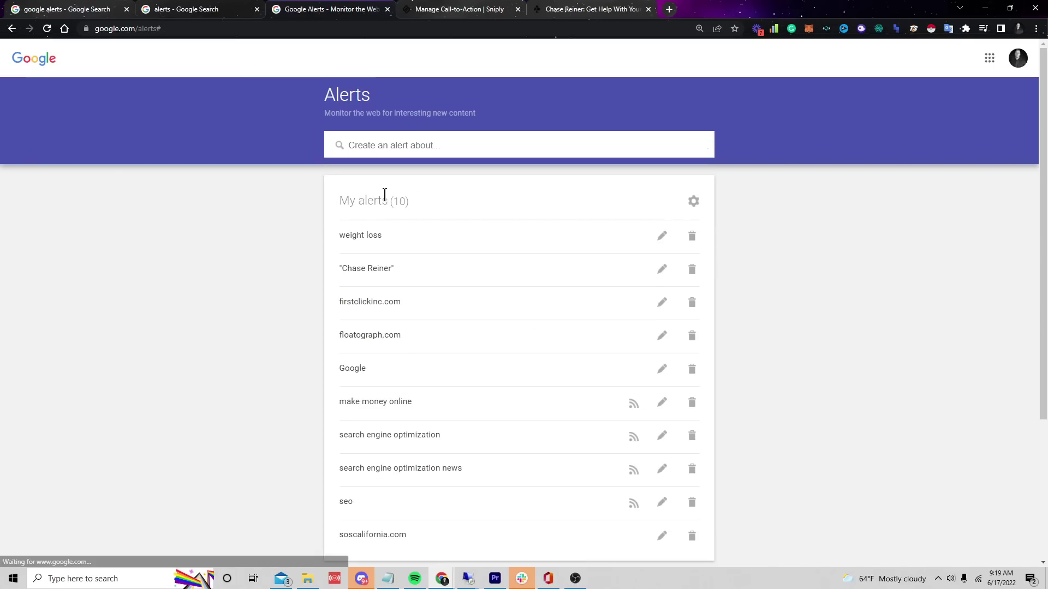
Step: Edit the weight loss alert: As-it-happens frequency, Automatic sources, English language
{"action": "left_click", "coordinate": [661, 239]}
{"action": "scroll", "coordinate": [588, 215], "scroll_direction": "up", "scroll_amount": 2}
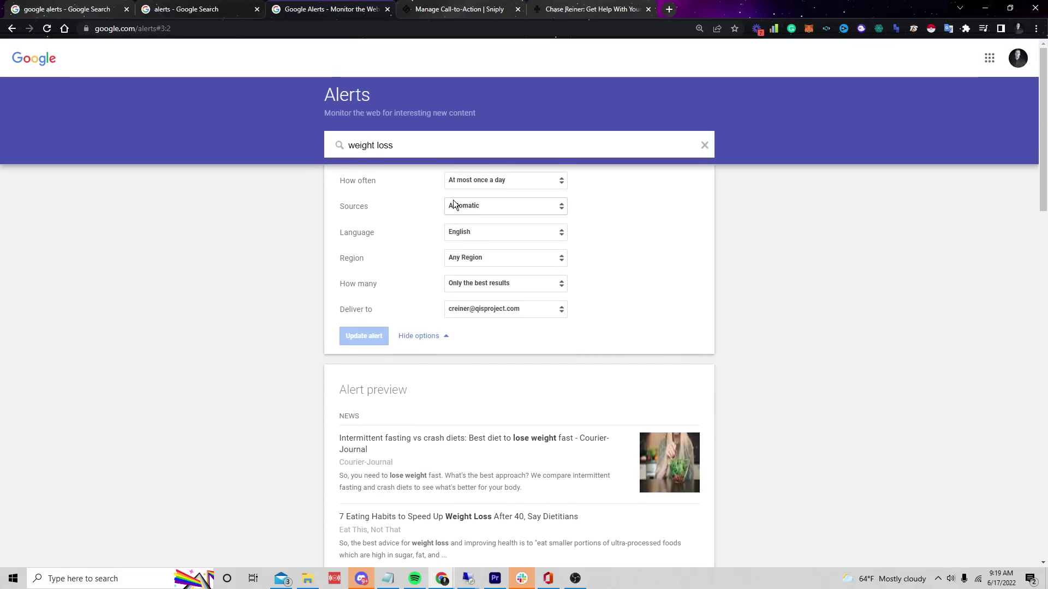
{"action": "left_click", "coordinate": [491, 180]}
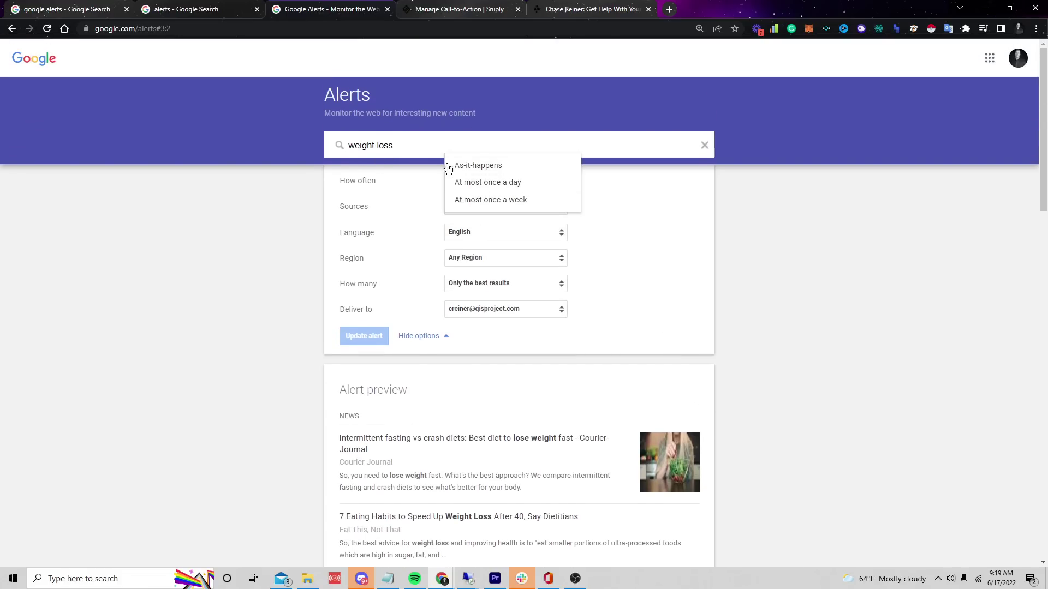
{"action": "left_click", "coordinate": [510, 167]}
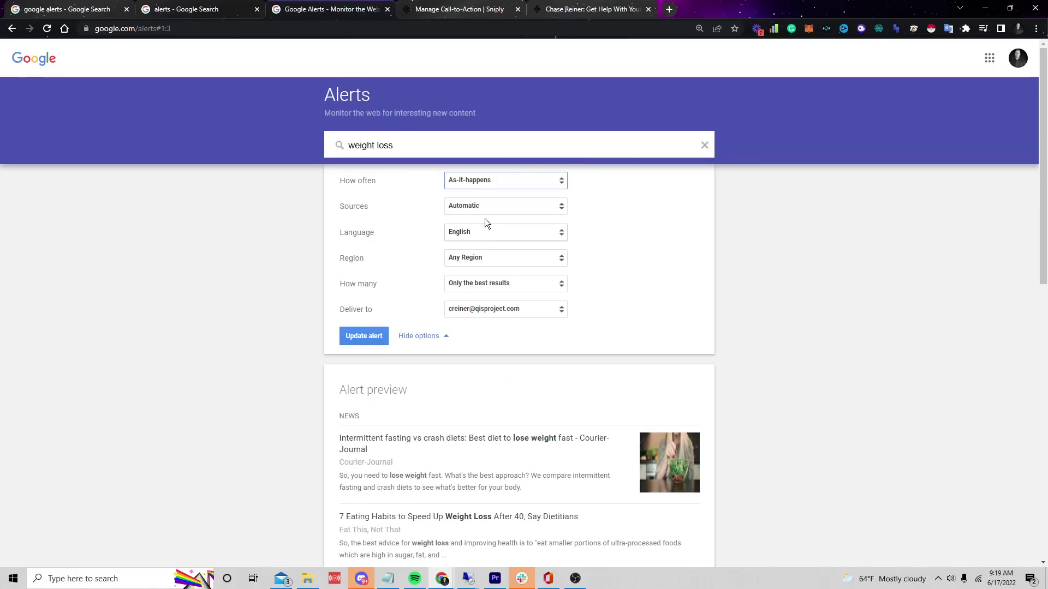
{"action": "left_click", "coordinate": [480, 207]}
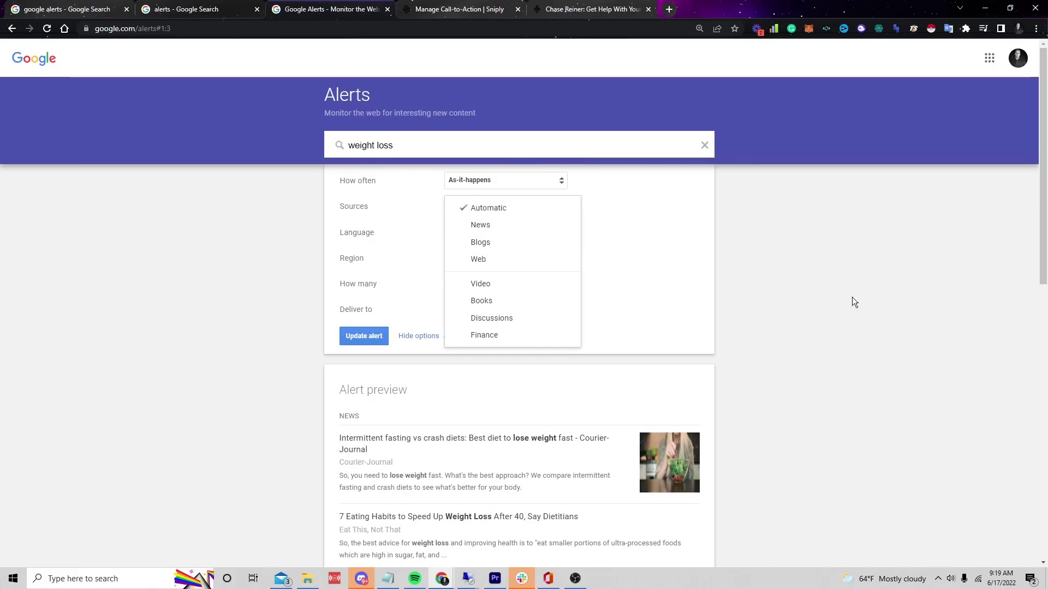
{"action": "left_click", "coordinate": [432, 255]}
{"action": "left_click", "coordinate": [495, 229]}
{"action": "left_click", "coordinate": [717, 235]}
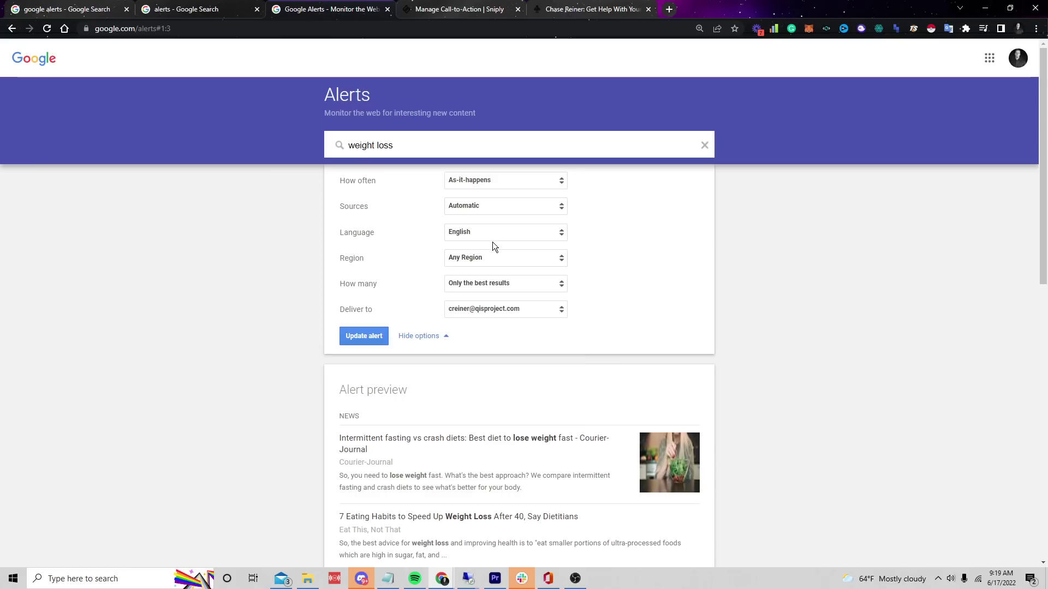
Step: Set region to United States, best results only, RSS feed delivery, and update the alert
{"action": "left_click", "coordinate": [469, 260]}
{"action": "left_click", "coordinate": [528, 275]}
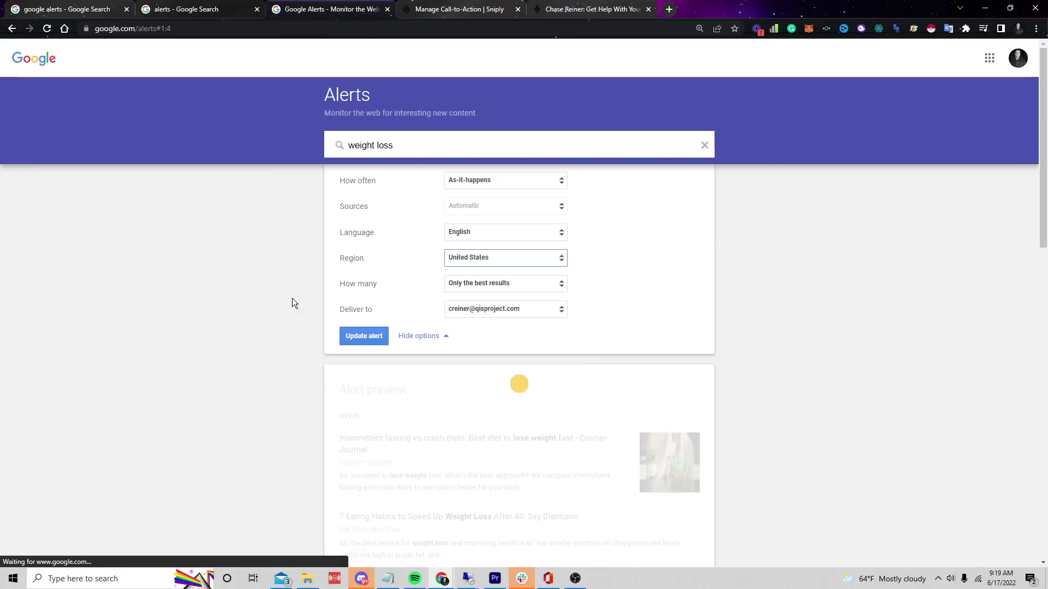
{"action": "left_click", "coordinate": [473, 284]}
{"action": "left_click", "coordinate": [587, 271]}
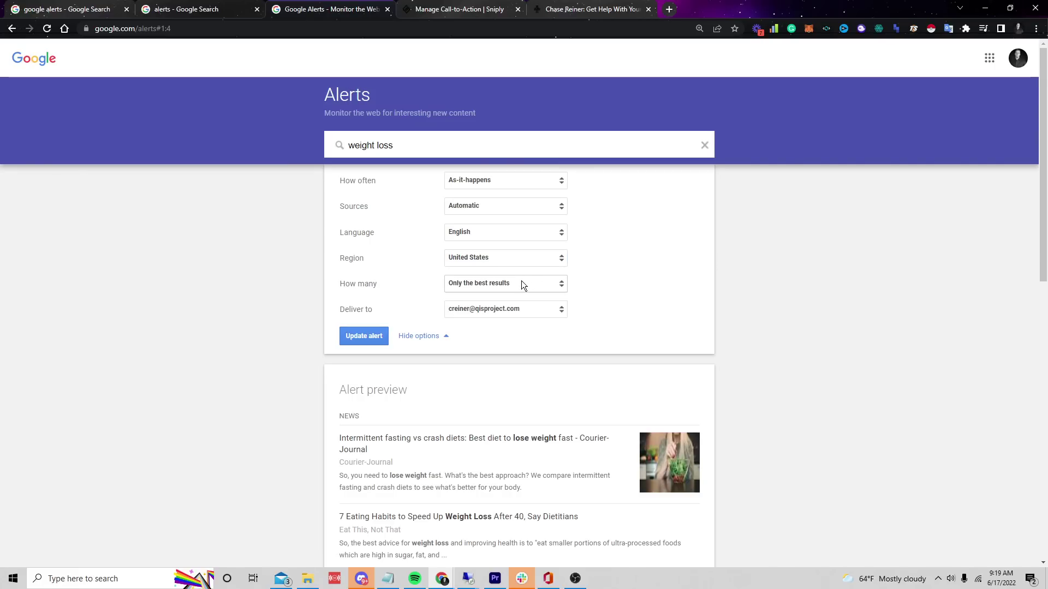
{"action": "scroll", "coordinate": [777, 430], "scroll_direction": "down", "scroll_amount": 2}
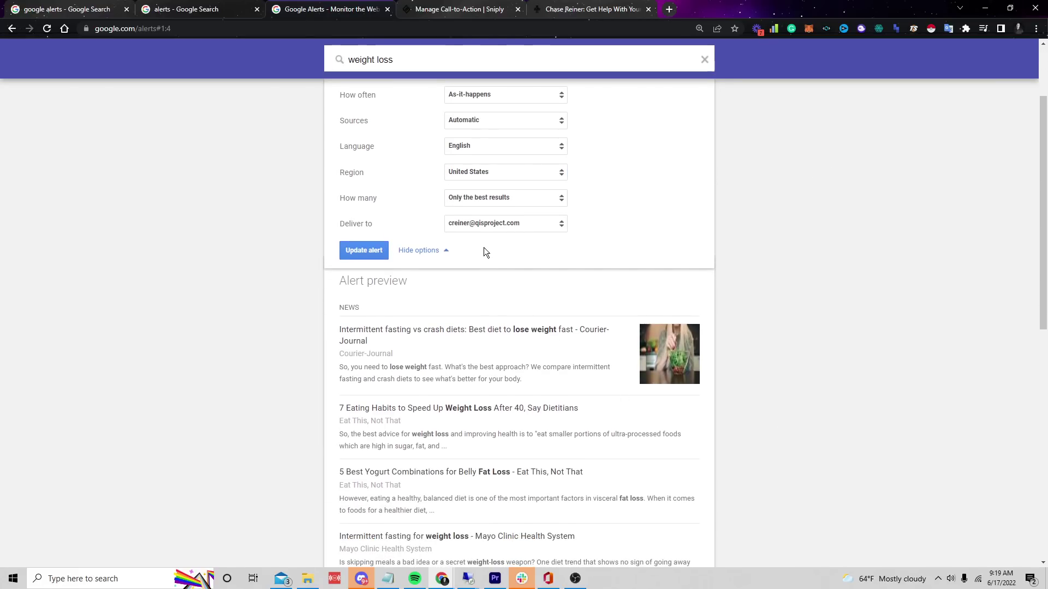
{"action": "left_click", "coordinate": [490, 230]}
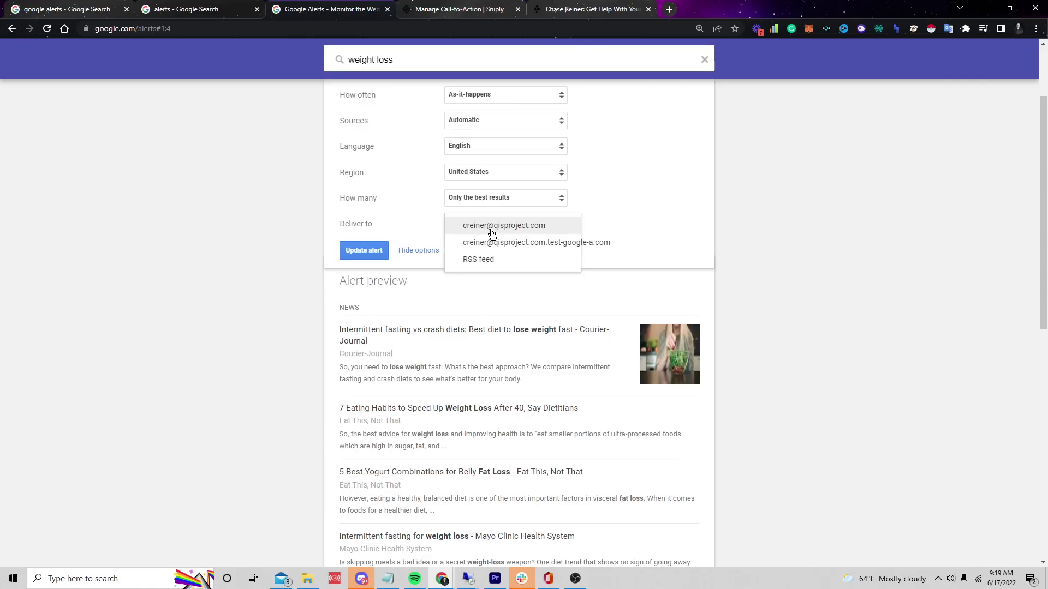
{"action": "left_click", "coordinate": [480, 259]}
{"action": "left_click", "coordinate": [361, 251]}
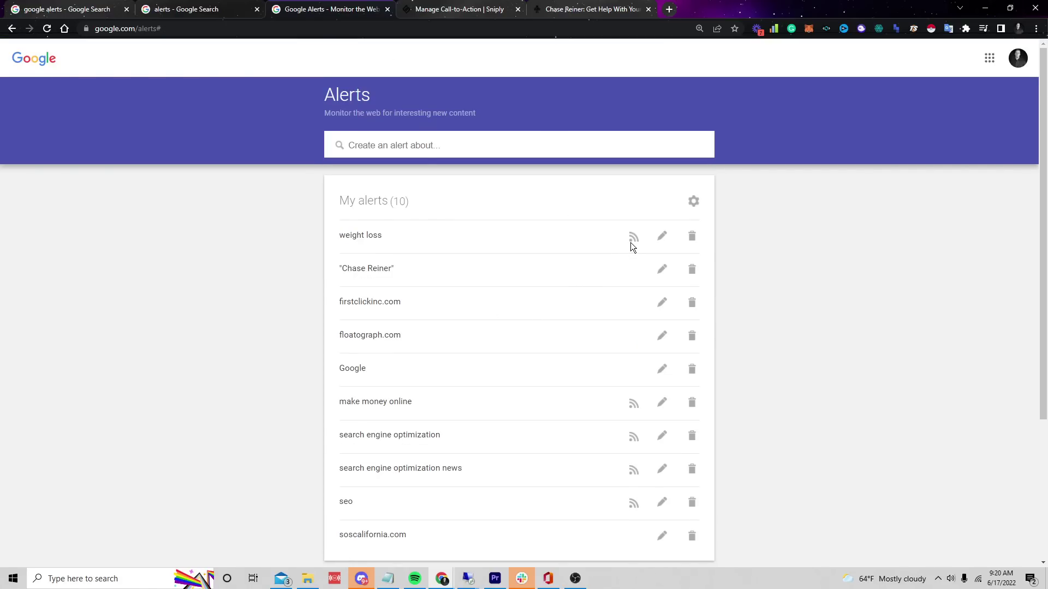
Step: Open the weight loss alert's RSS feed and select the first article's link URL
{"action": "left_click", "coordinate": [632, 238]}
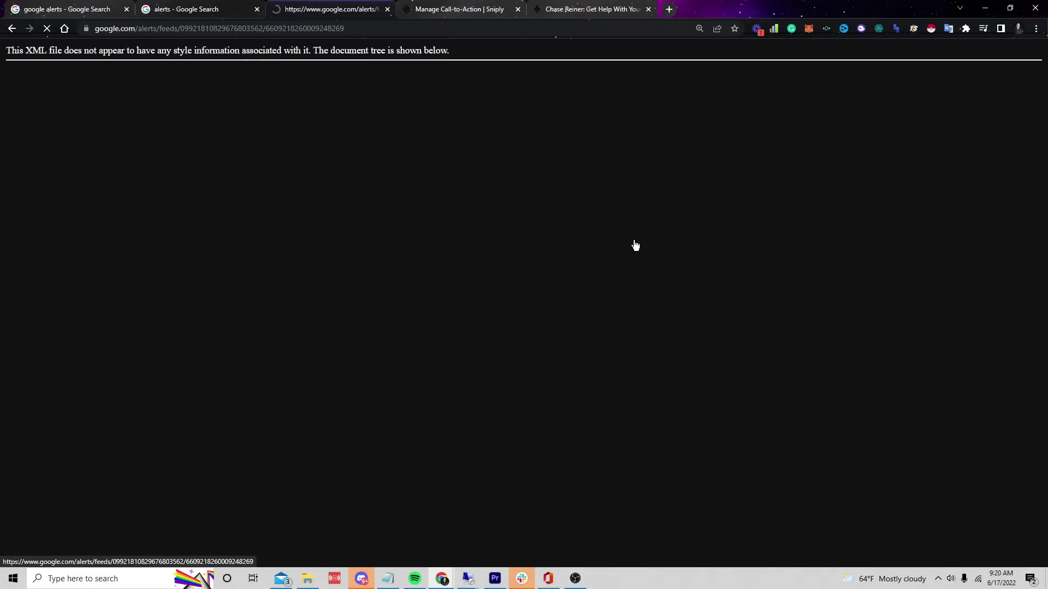
{"action": "scroll", "coordinate": [588, 157], "scroll_direction": "down", "scroll_amount": 20}
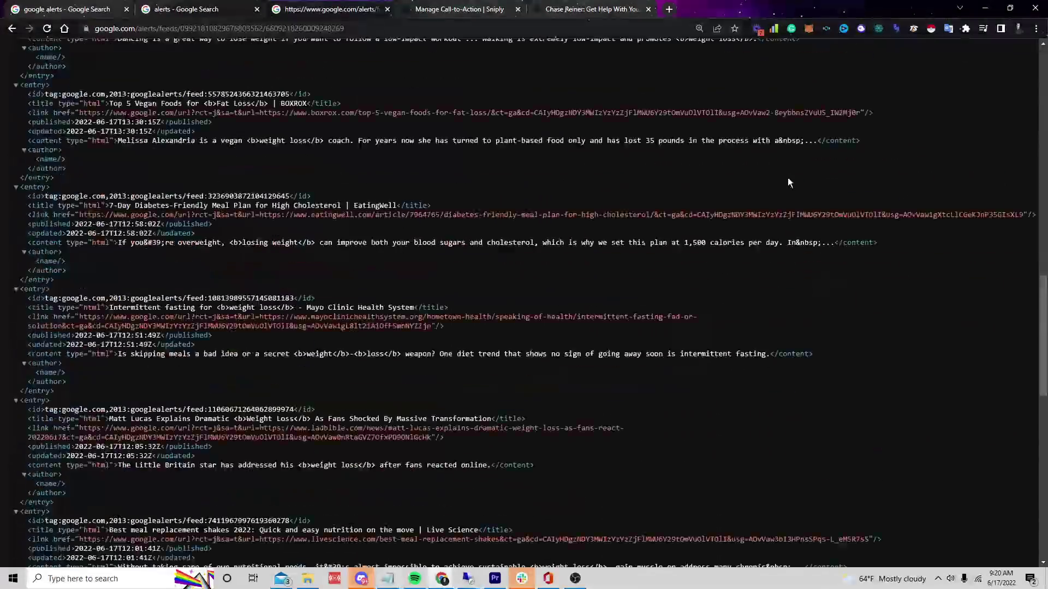
{"action": "scroll", "coordinate": [255, 101], "scroll_direction": "up", "scroll_amount": 20}
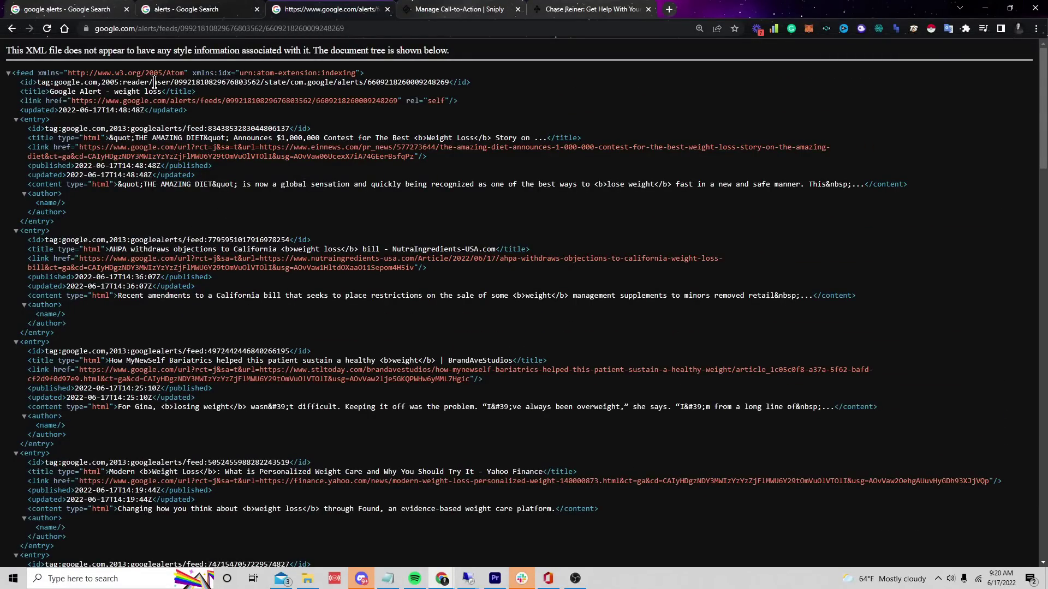
{"action": "scroll", "coordinate": [883, 120], "scroll_direction": "down", "scroll_amount": 3}
{"action": "scroll", "coordinate": [883, 120], "scroll_direction": "up", "scroll_amount": 3}
{"action": "triple_click", "coordinate": [416, 158]}
{"action": "left_click", "coordinate": [353, 161]}
{"action": "left_click_drag", "start_coordinate": [80, 147], "coordinate": [418, 156]}
{"action": "key", "text": "ctrl+c"}
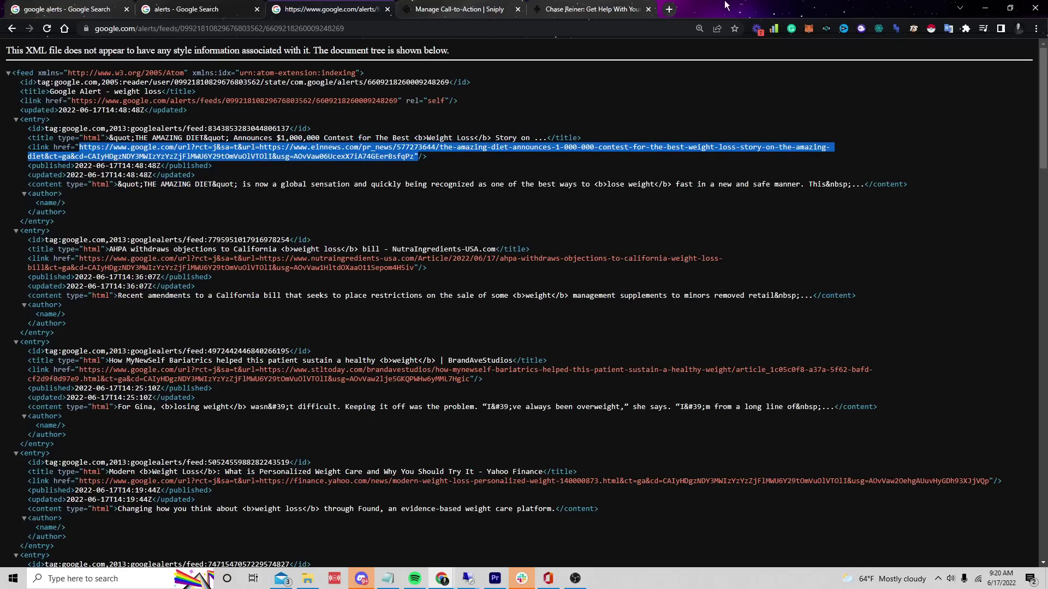
Step: Open twitter.com in a new tab
{"action": "left_click", "coordinate": [670, 9]}
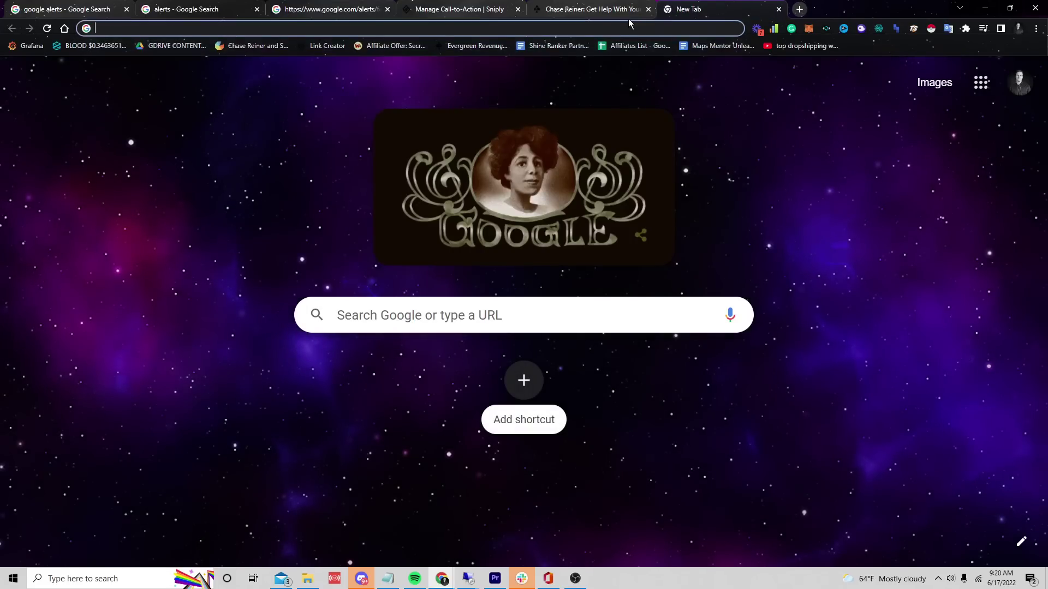
{"action": "type", "text": "f"}
{"action": "key", "text": "BackSpace"}
{"action": "key", "text": "BackSpace"}
{"action": "type", "text": "t"}
{"action": "key", "text": "Return"}
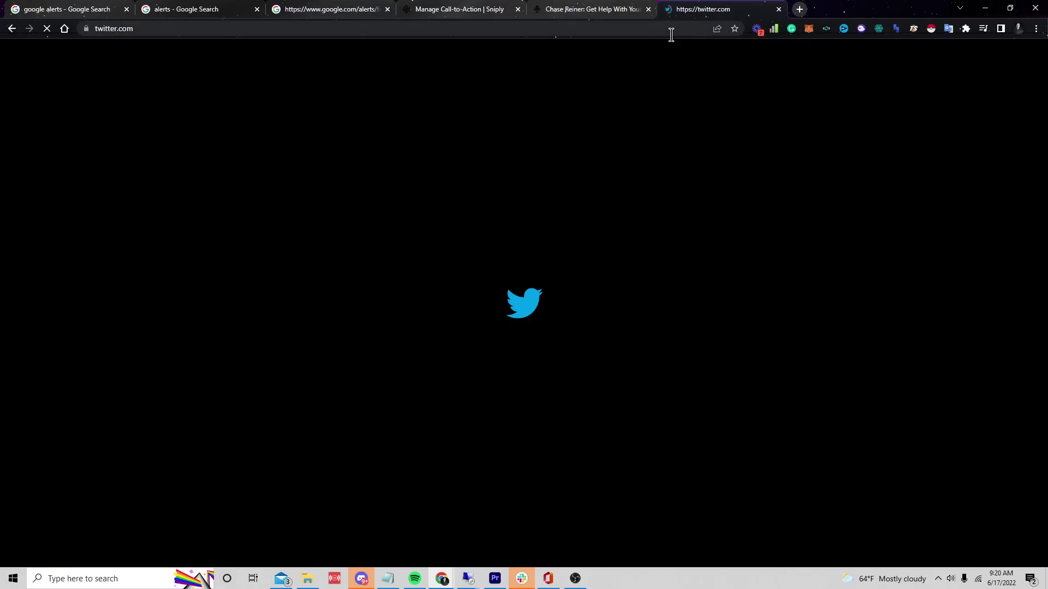
Step: Tweet the copied diet contest article link, test it, and close the warning page
{"action": "left_click", "coordinate": [498, 78]}
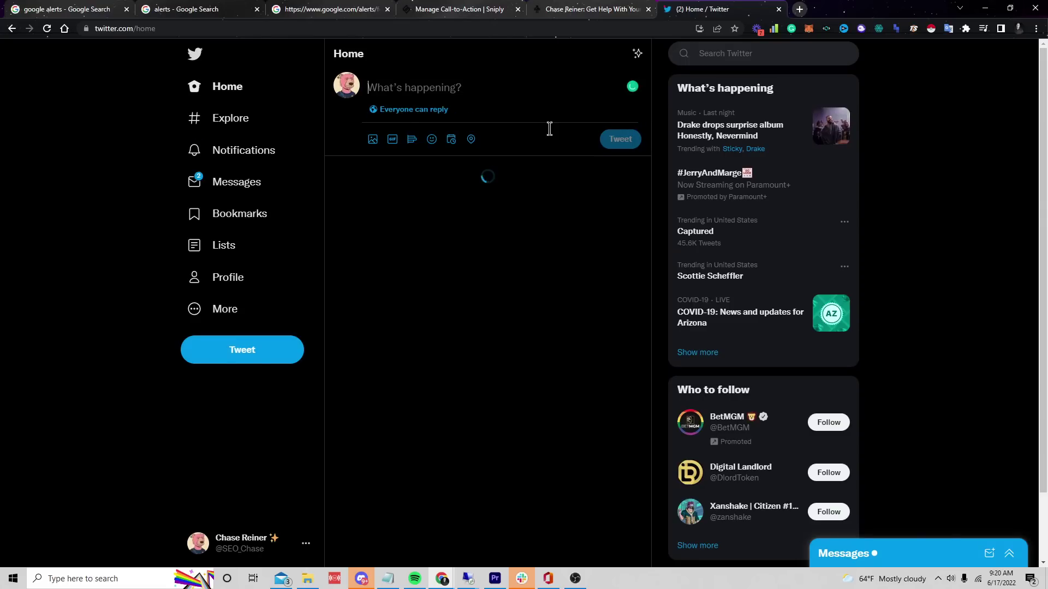
{"action": "key", "text": "ctrl+v"}
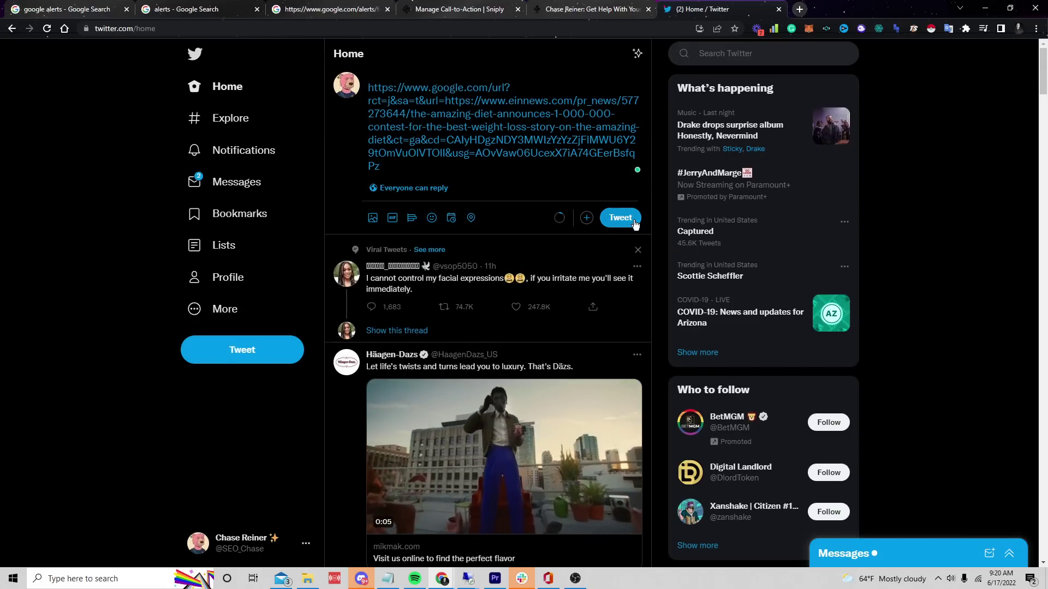
{"action": "left_click", "coordinate": [621, 217]}
{"action": "left_click", "coordinate": [447, 167]}
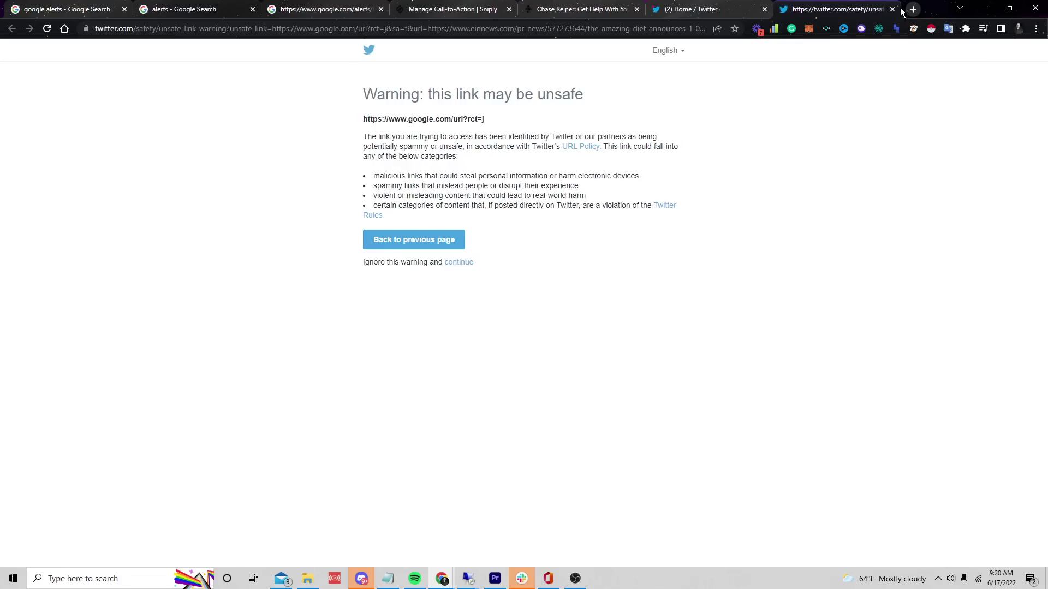
{"action": "left_click", "coordinate": [893, 10]}
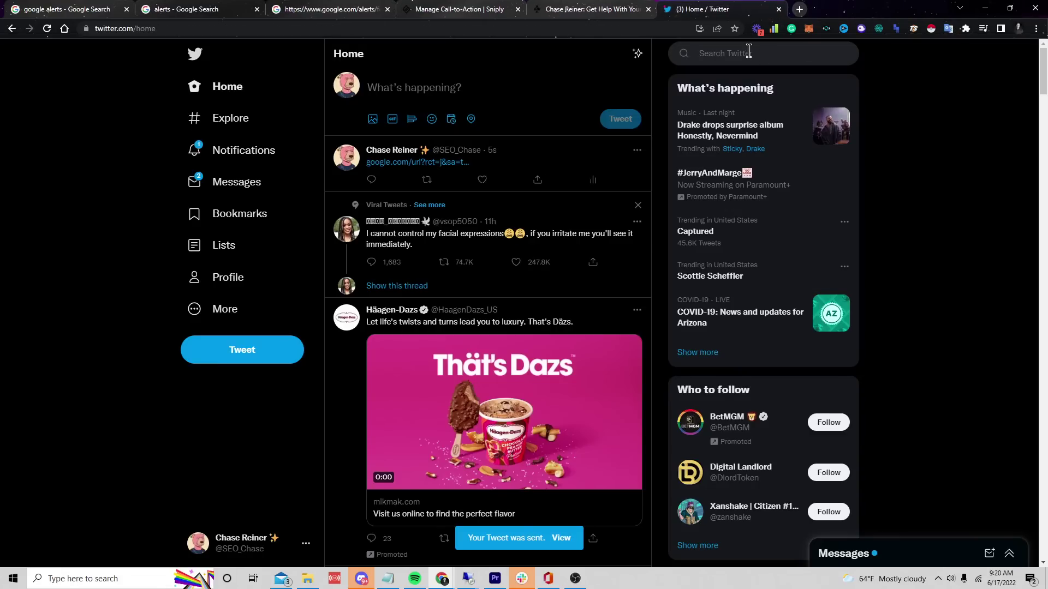
Step: Close Twitter, return to the weight loss alert feed, and select its full address
{"action": "left_click", "coordinate": [779, 9]}
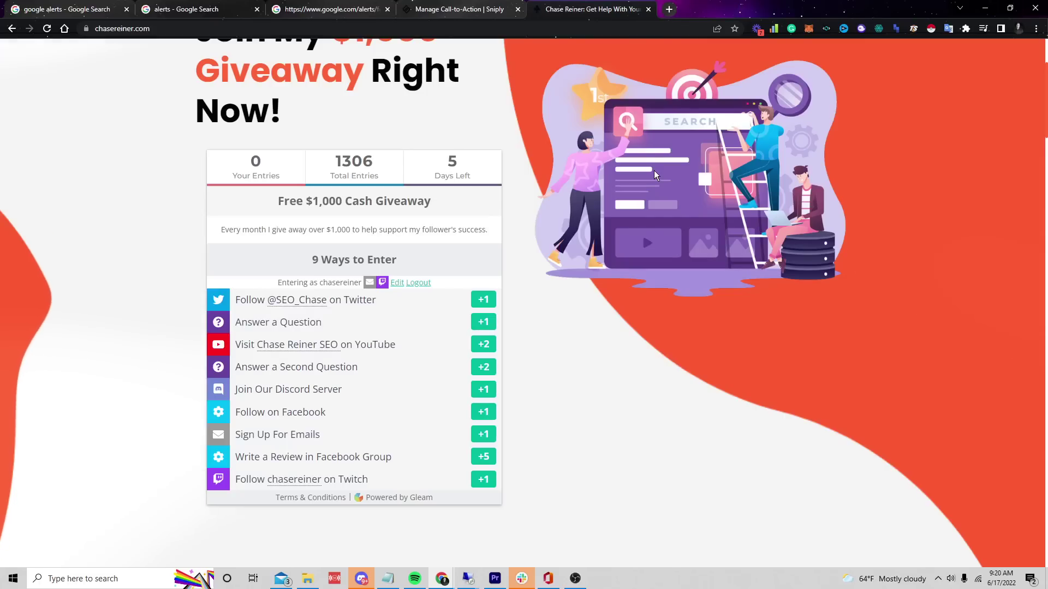
{"action": "left_click", "coordinate": [459, 9]}
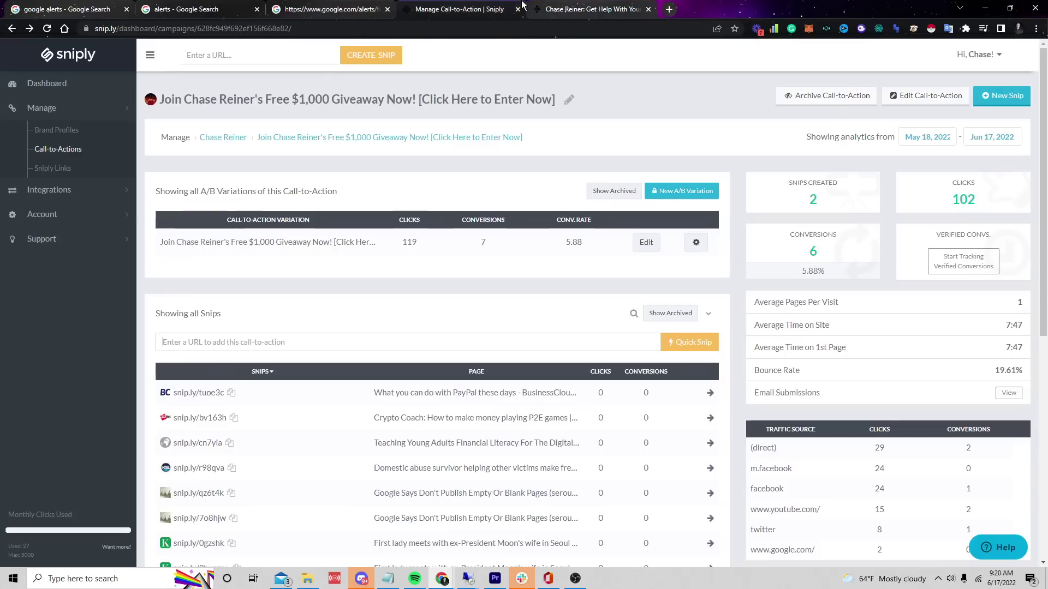
{"action": "left_click", "coordinate": [348, 5]}
{"action": "left_click", "coordinate": [233, 5]}
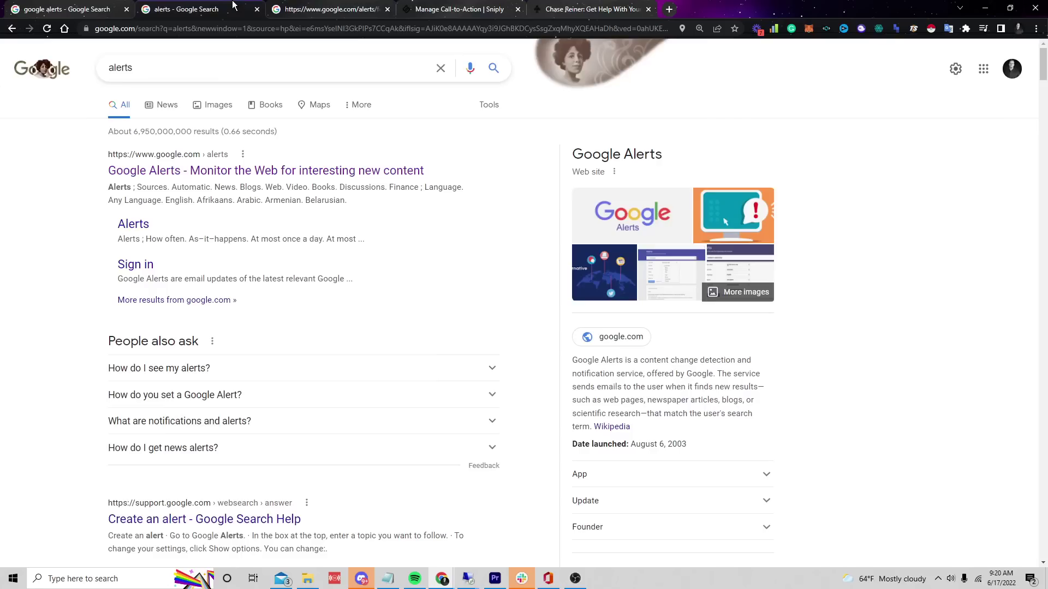
{"action": "left_click", "coordinate": [331, 9]}
{"action": "left_click", "coordinate": [164, 25]}
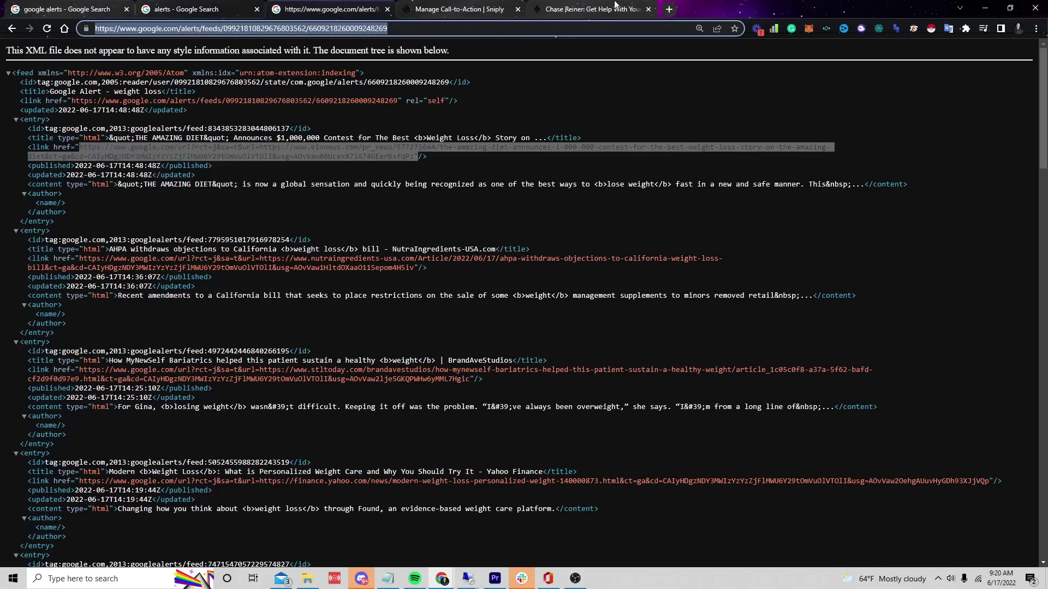
Step: Load snip.ly in a new tab and open a private browsing window
{"action": "left_click", "coordinate": [669, 9]}
{"action": "type", "text": "snip.ly"}
{"action": "key", "text": "Return"}
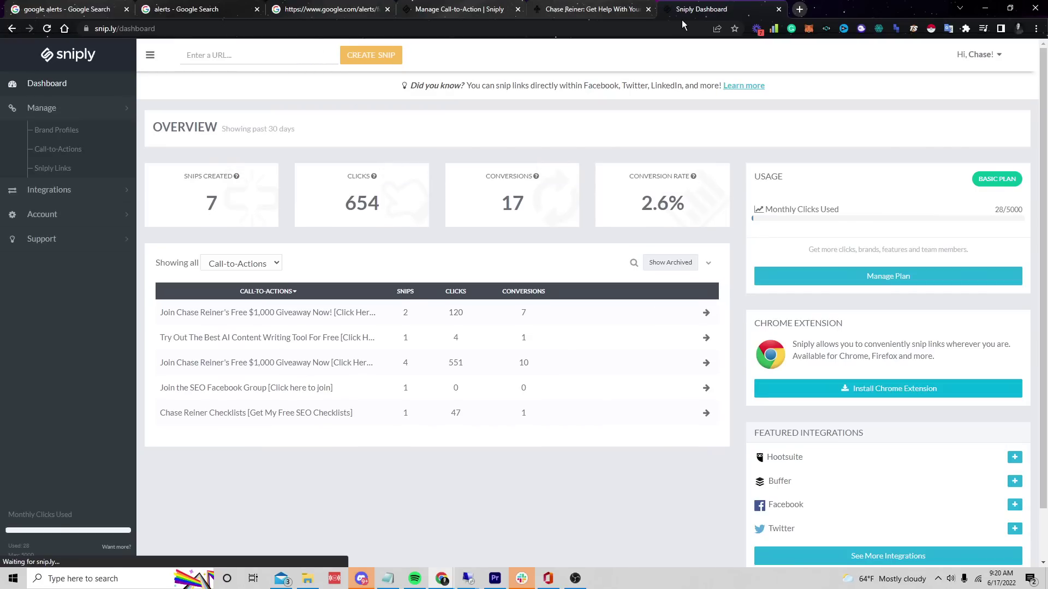
{"action": "key", "text": "ctrl+shift+n"}
Step: Load the Sniply site in the private window, then close that window
{"action": "type", "text": "sniply"}
{"action": "key", "text": "Return"}
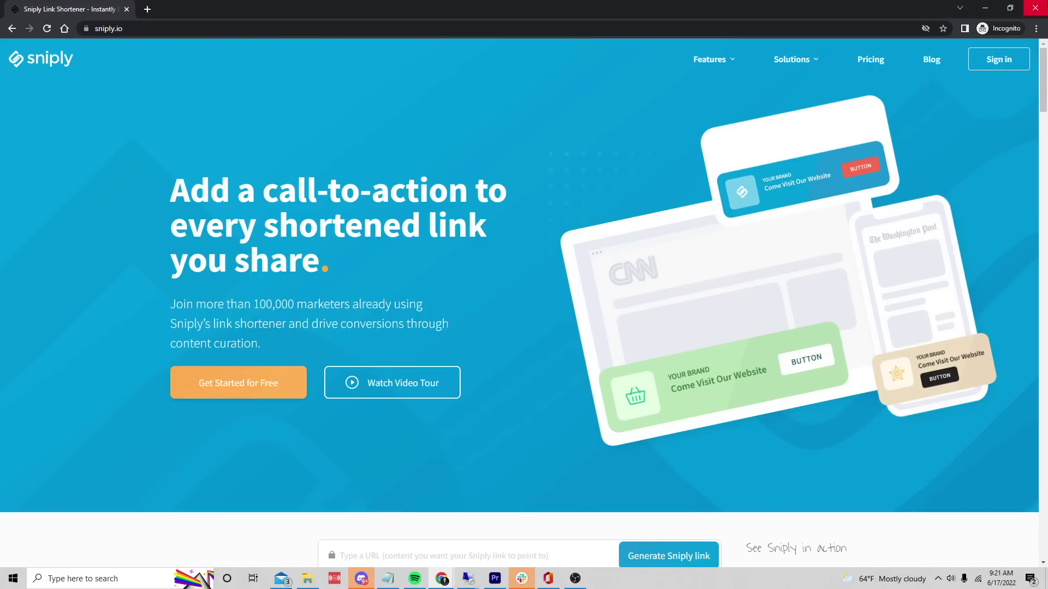
{"action": "left_click", "coordinate": [1035, 7]}
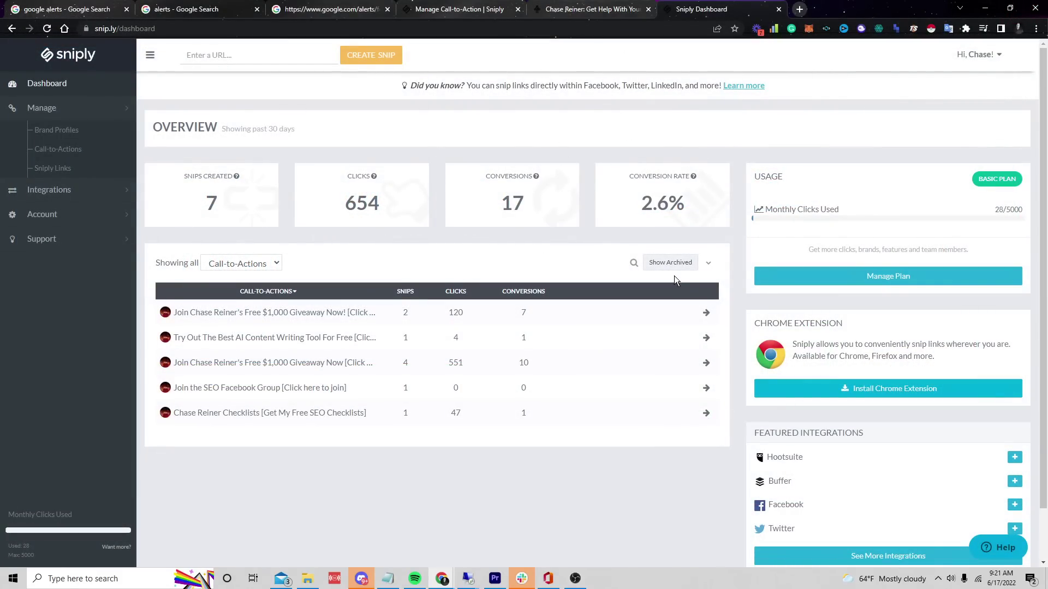
Step: Open Integrations > RSS Feeds and paste the Google Alerts feed address into the link field
{"action": "left_click", "coordinate": [318, 56]}
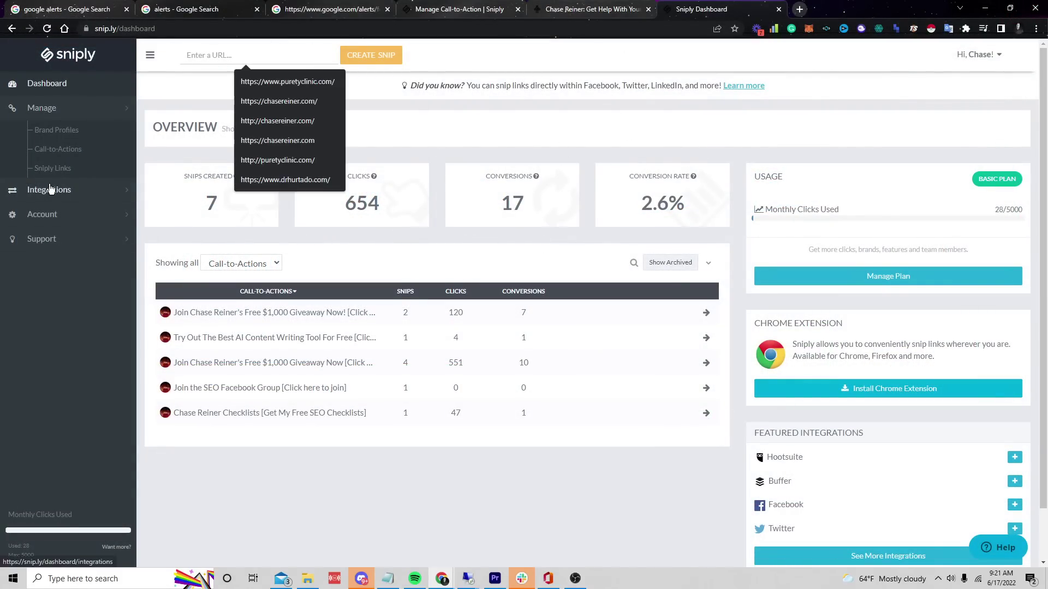
{"action": "left_click", "coordinate": [48, 110]}
{"action": "left_click", "coordinate": [48, 110]}
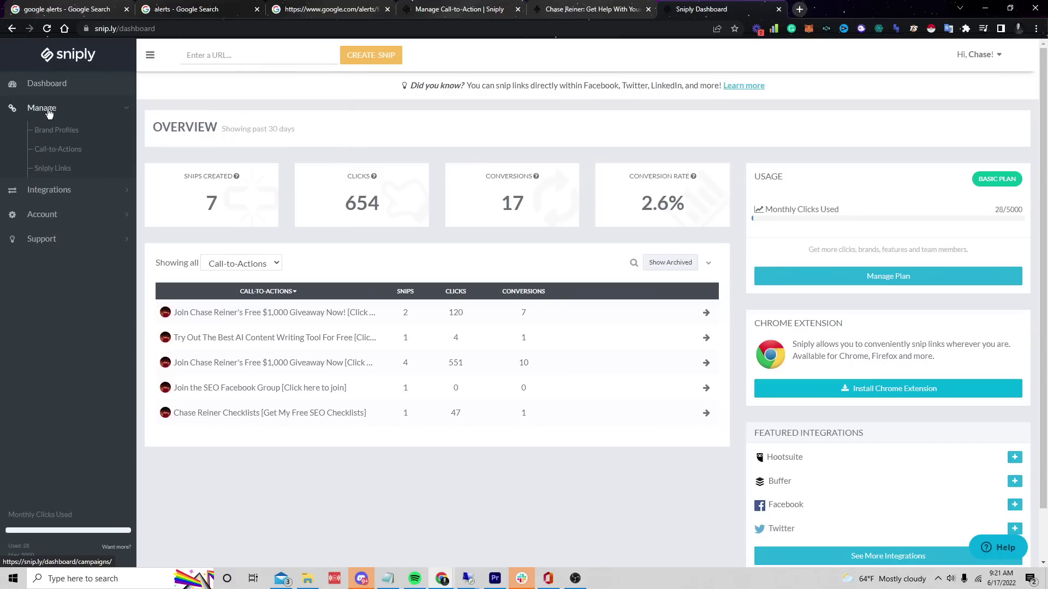
{"action": "left_click", "coordinate": [52, 172]}
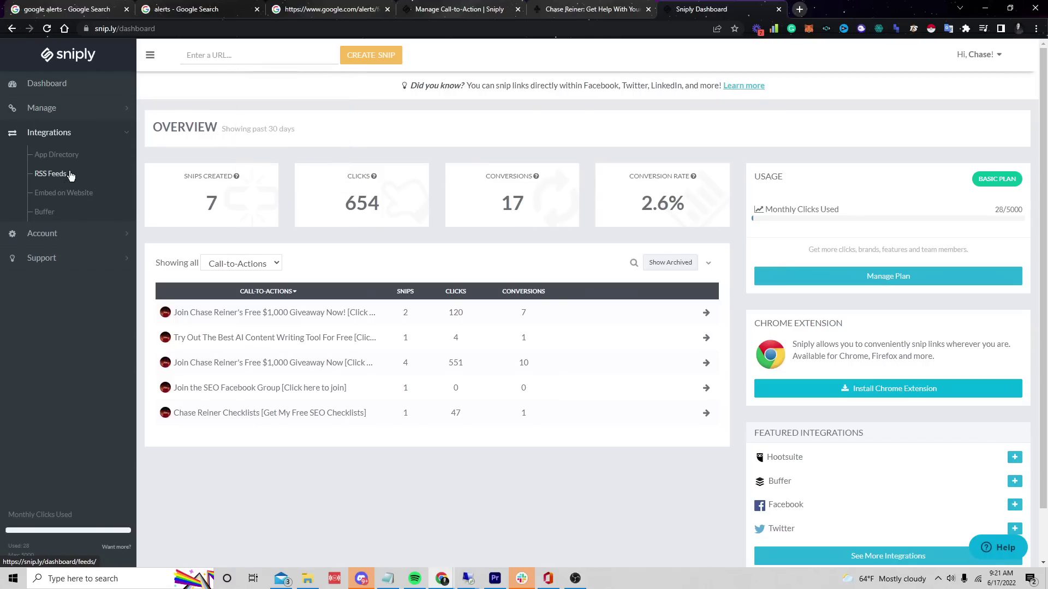
{"action": "left_click", "coordinate": [70, 174]}
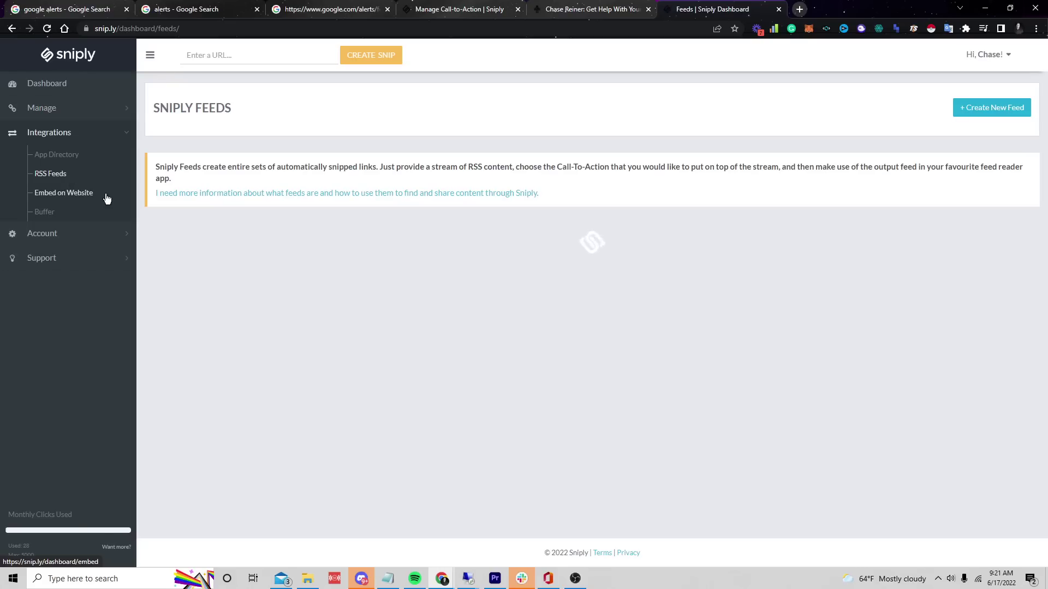
{"action": "left_click", "coordinate": [267, 55]}
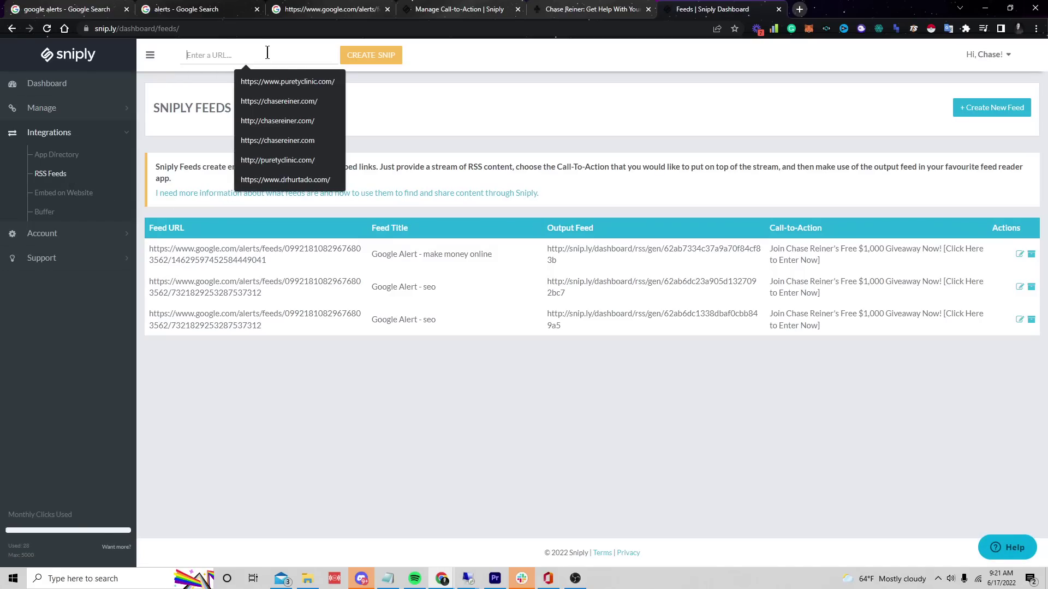
{"action": "key", "text": "ctrl+v"}
Step: Create the feed snip, toggle Sniply Summary on then off, and return to the alerts search results
{"action": "left_click", "coordinate": [359, 58]}
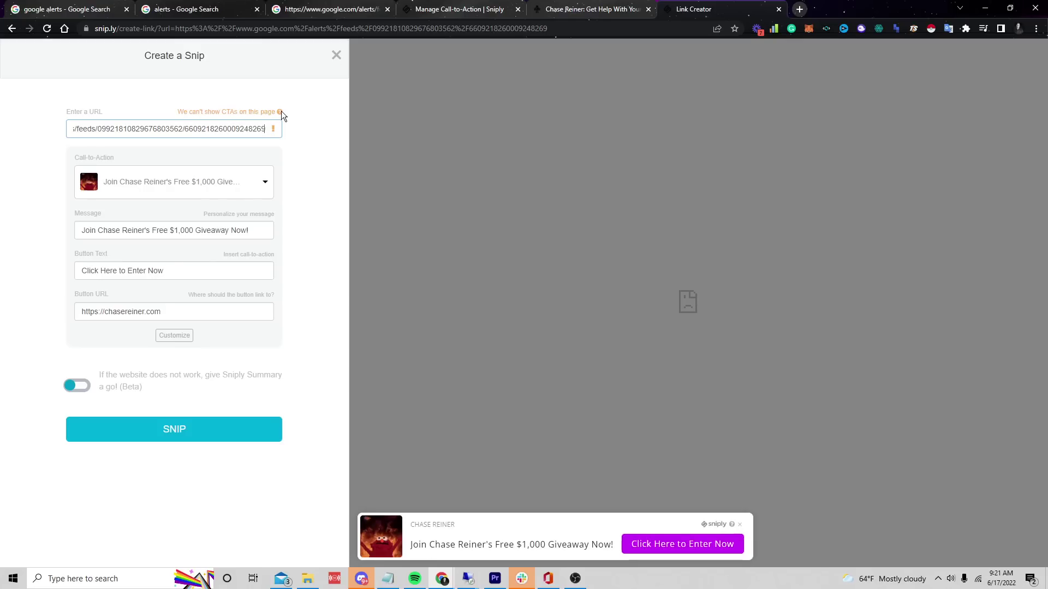
{"action": "left_click", "coordinate": [82, 386]}
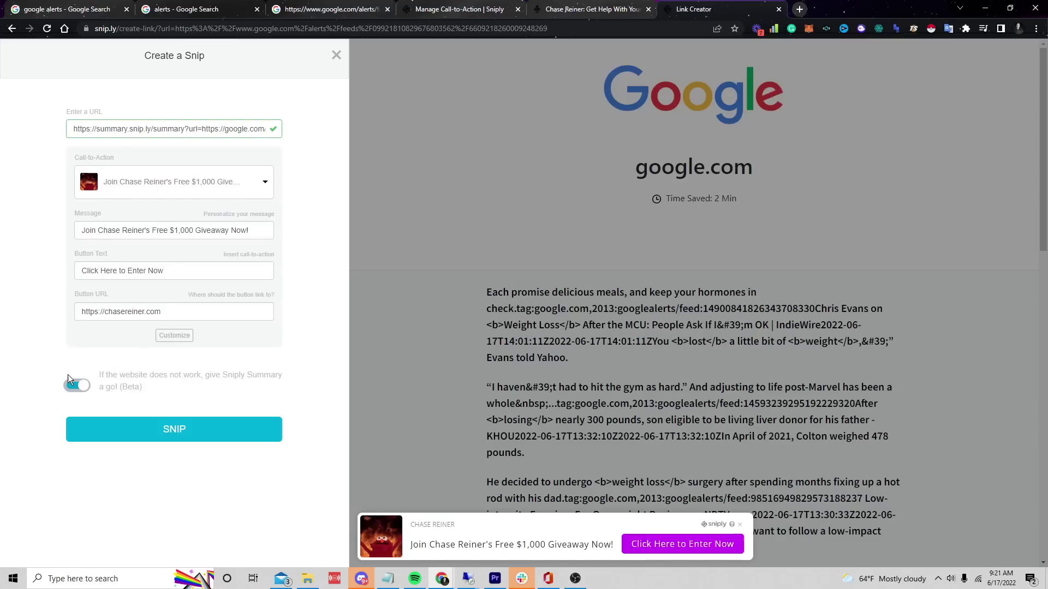
{"action": "left_click", "coordinate": [71, 379]}
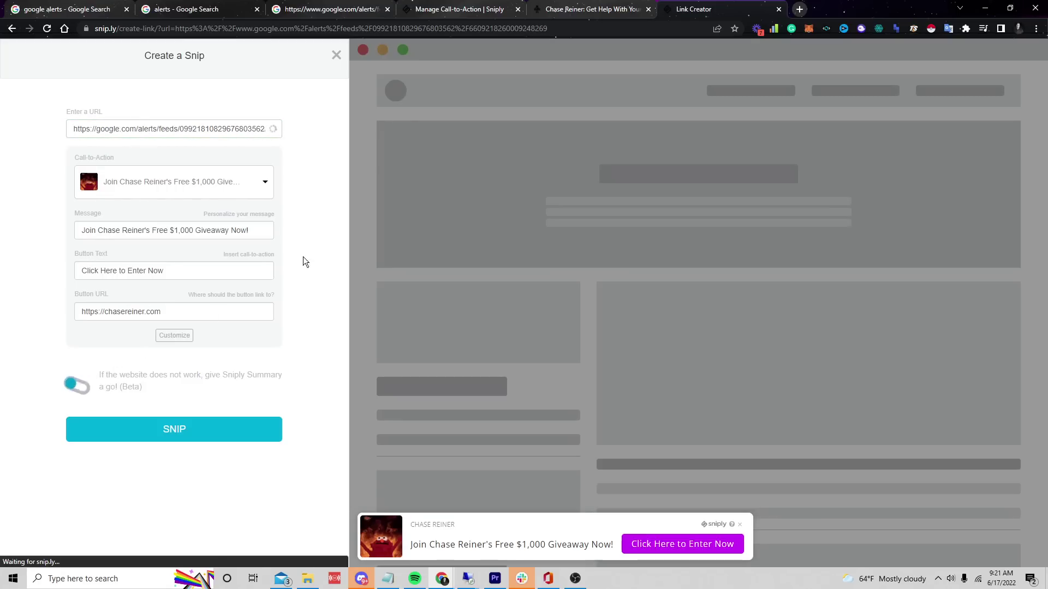
{"action": "left_click", "coordinate": [290, 6]}
{"action": "left_click", "coordinate": [229, 9]}
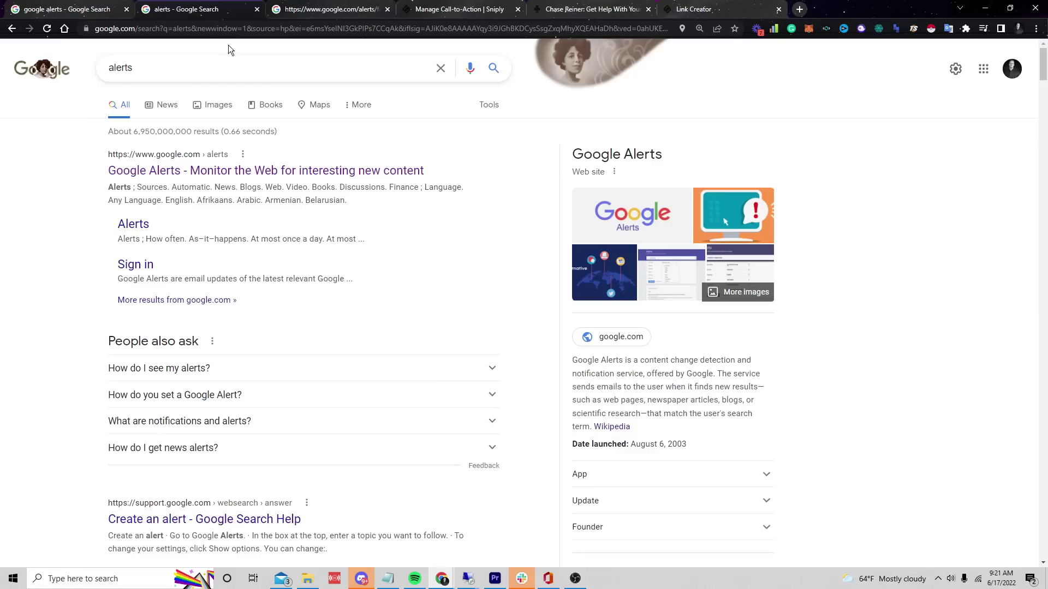
Step: Copy the make money online alert's RSS feed link address and return to Sniply
{"action": "left_click", "coordinate": [236, 170]}
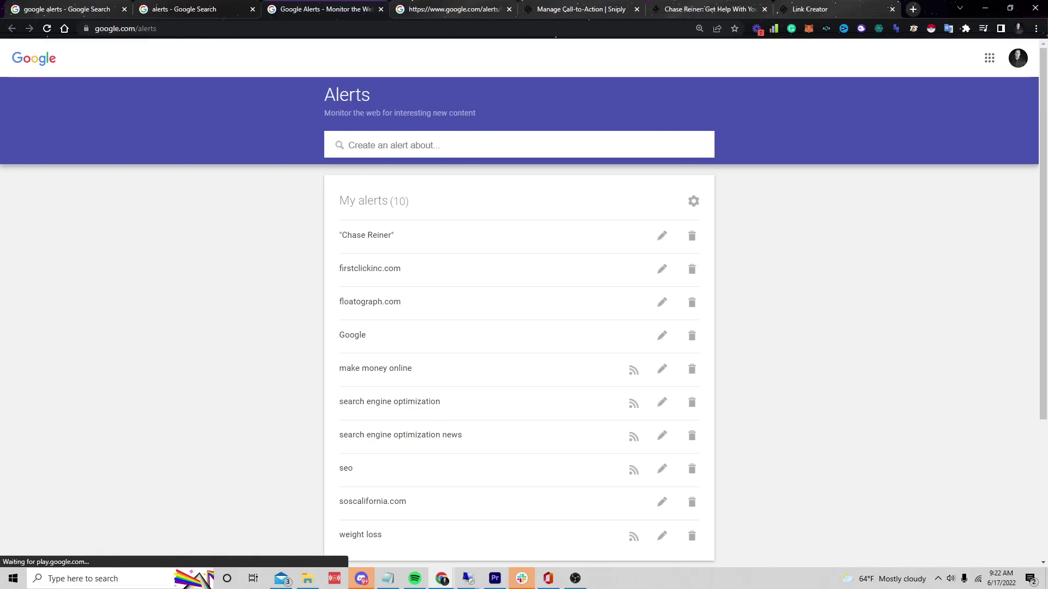
{"action": "scroll", "coordinate": [555, 344], "scroll_direction": "down", "scroll_amount": 4}
{"action": "scroll", "coordinate": [567, 351], "scroll_direction": "up", "scroll_amount": 4}
{"action": "left_click", "coordinate": [634, 372]}
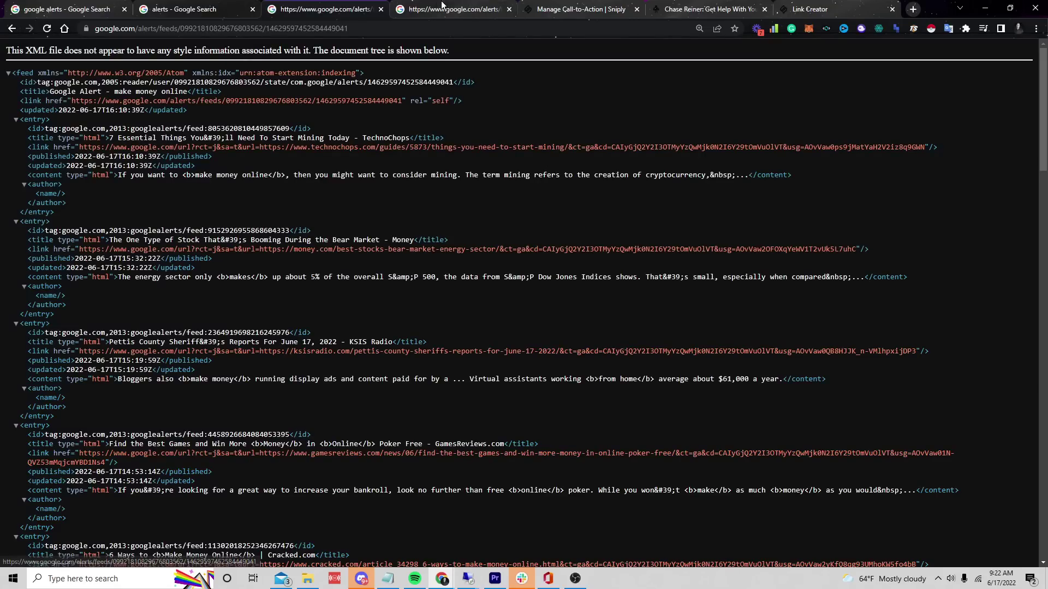
{"action": "left_click", "coordinate": [172, 8]}
{"action": "key", "text": "ctrl+Tab"}
{"action": "key", "text": "alt+Left"}
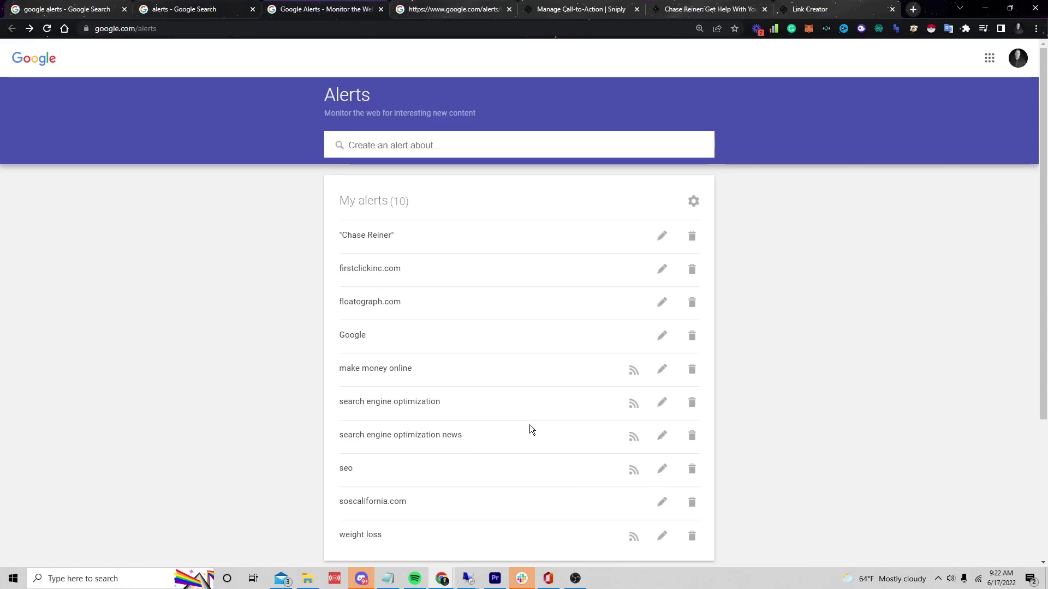
{"action": "right_click", "coordinate": [635, 376]}
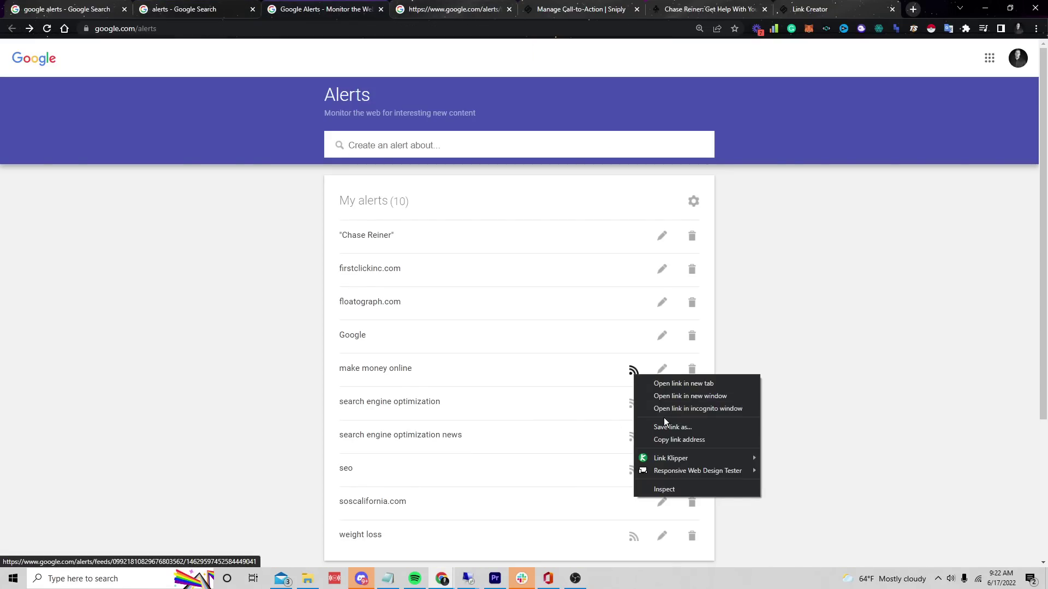
{"action": "left_click", "coordinate": [667, 439]}
{"action": "left_click", "coordinate": [584, 9]}
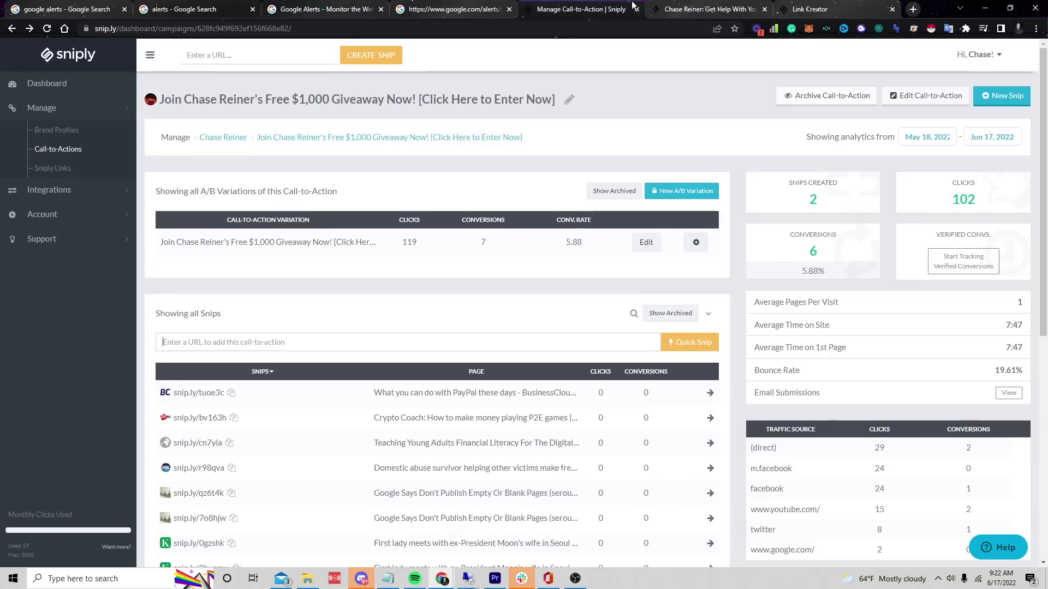
Step: Replace the Create a Snip link with the make money online feed address and snip it
{"action": "key", "text": "ctrl+Tab"}
{"action": "key", "text": "ctrl+shift+Tab"}
{"action": "left_click", "coordinate": [888, 6]}
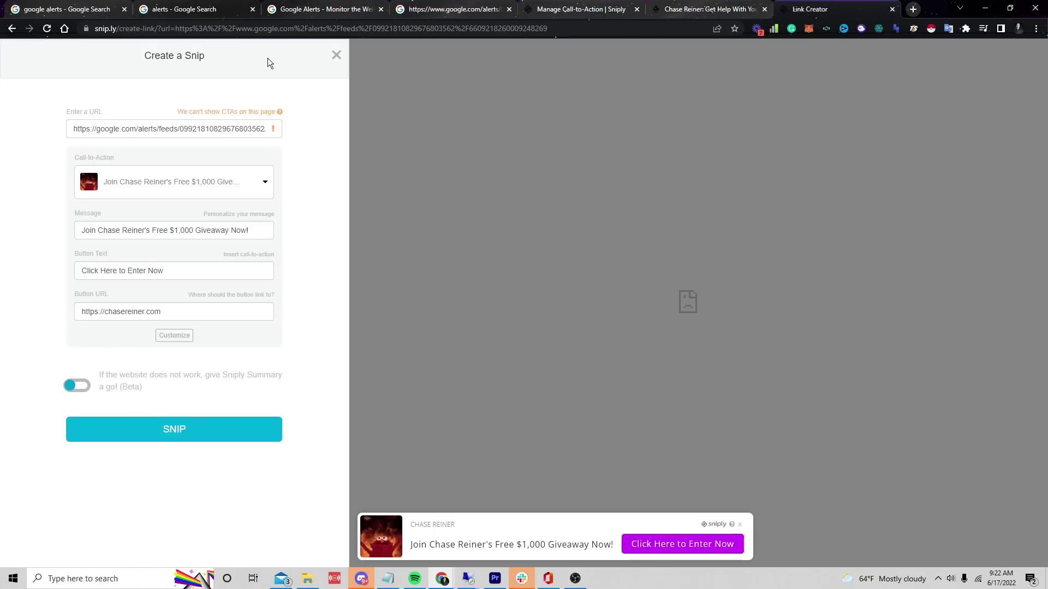
{"action": "key", "text": "ctrl+a"}
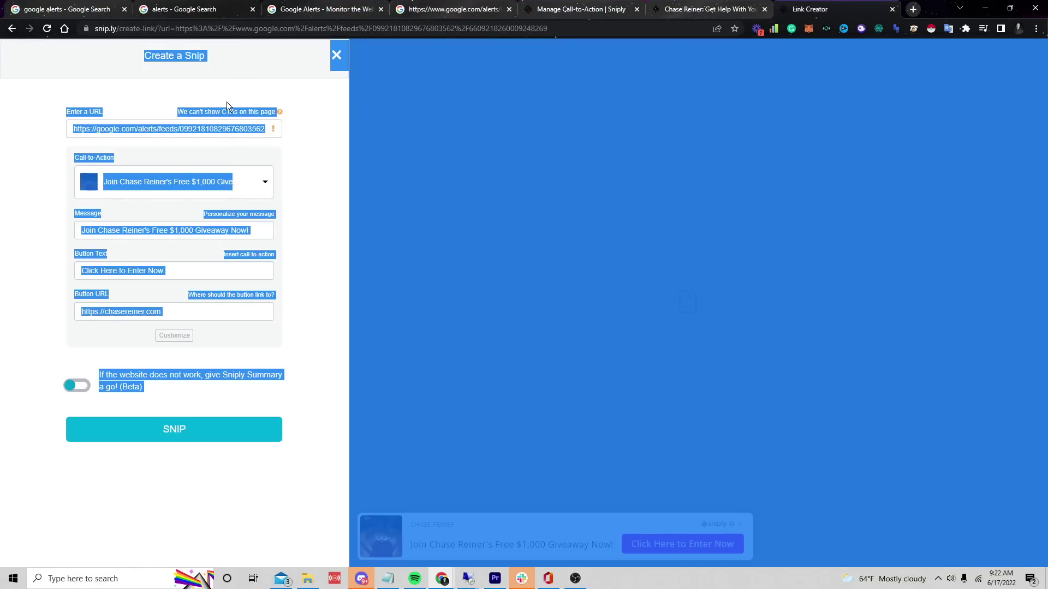
{"action": "left_click", "coordinate": [228, 129]}
{"action": "key", "text": "ctrl+a"}
{"action": "key", "text": "ctrl+v"}
{"action": "left_click", "coordinate": [196, 429]}
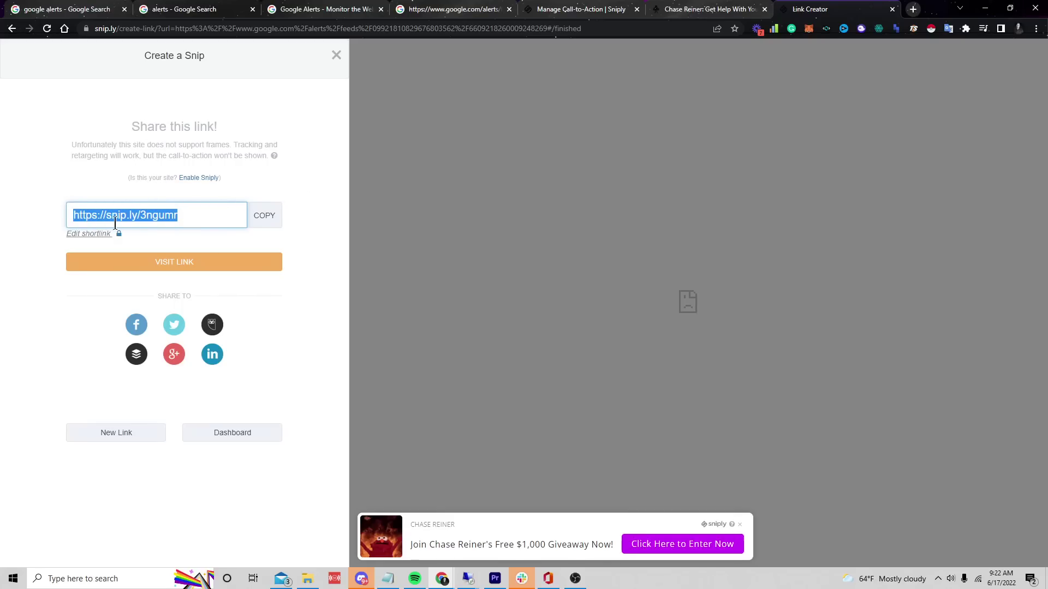
Step: Copy the new shortlink snip.ly/3ngumr and close the panel to review the campaign's snips
{"action": "left_click", "coordinate": [264, 215]}
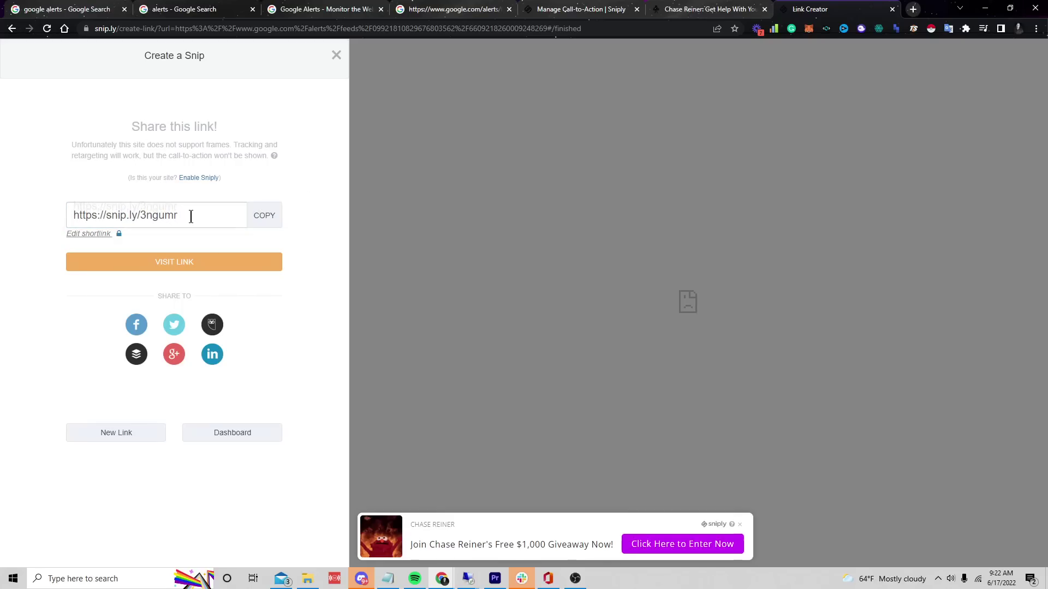
{"action": "left_click", "coordinate": [163, 217]}
{"action": "left_click", "coordinate": [126, 215]}
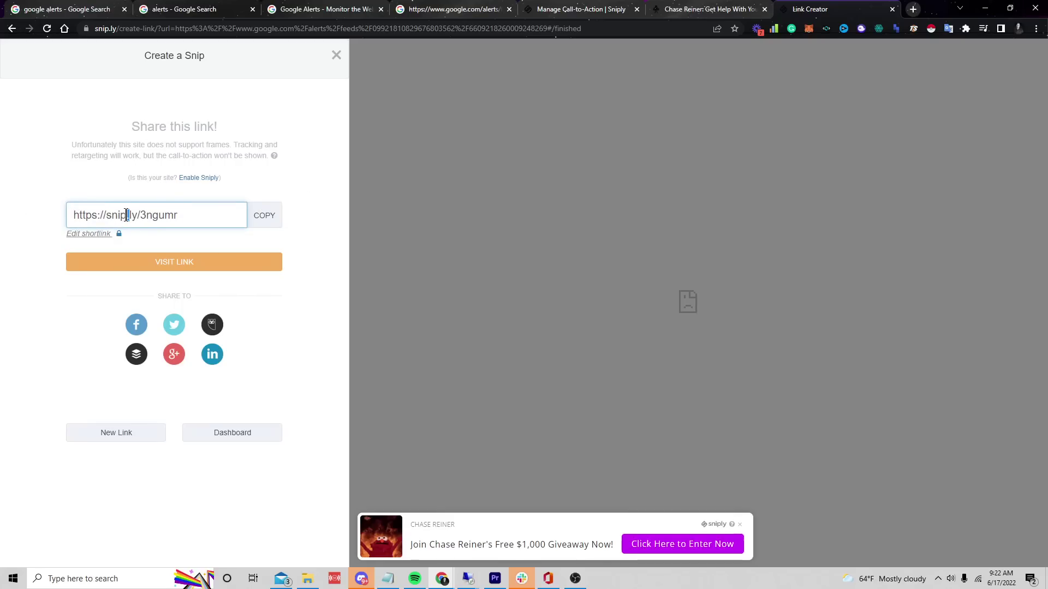
{"action": "triple_click", "coordinate": [225, 214]}
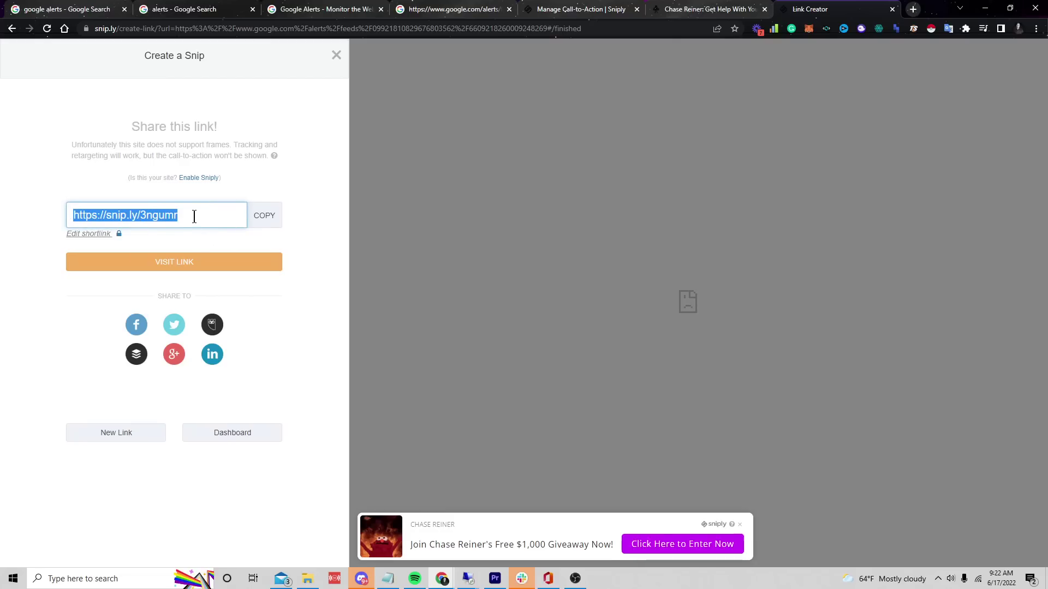
{"action": "double_click", "coordinate": [196, 215]}
{"action": "left_click", "coordinate": [238, 213]}
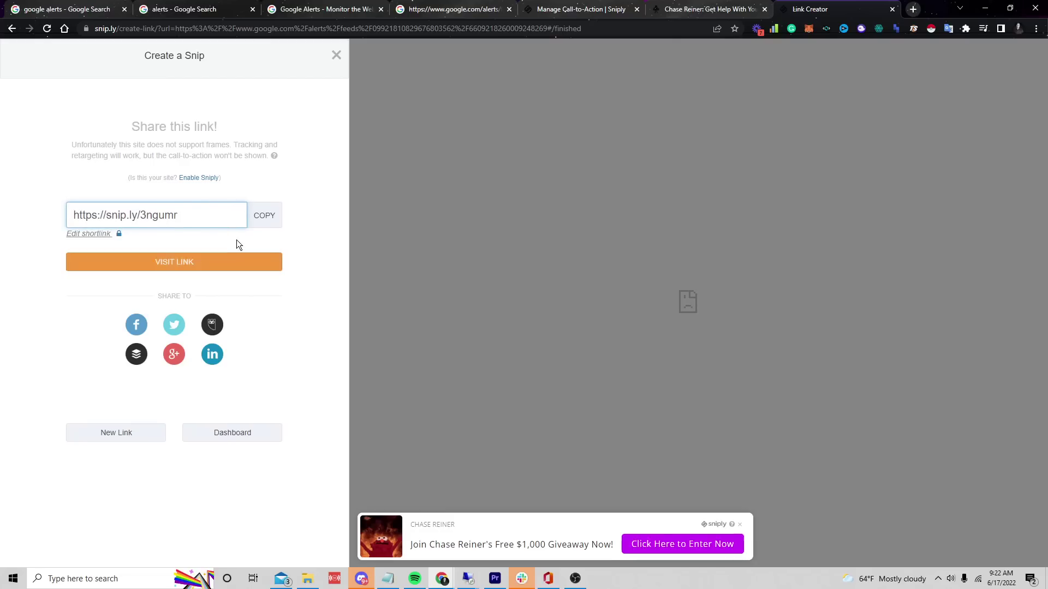
{"action": "triple_click", "coordinate": [225, 222]}
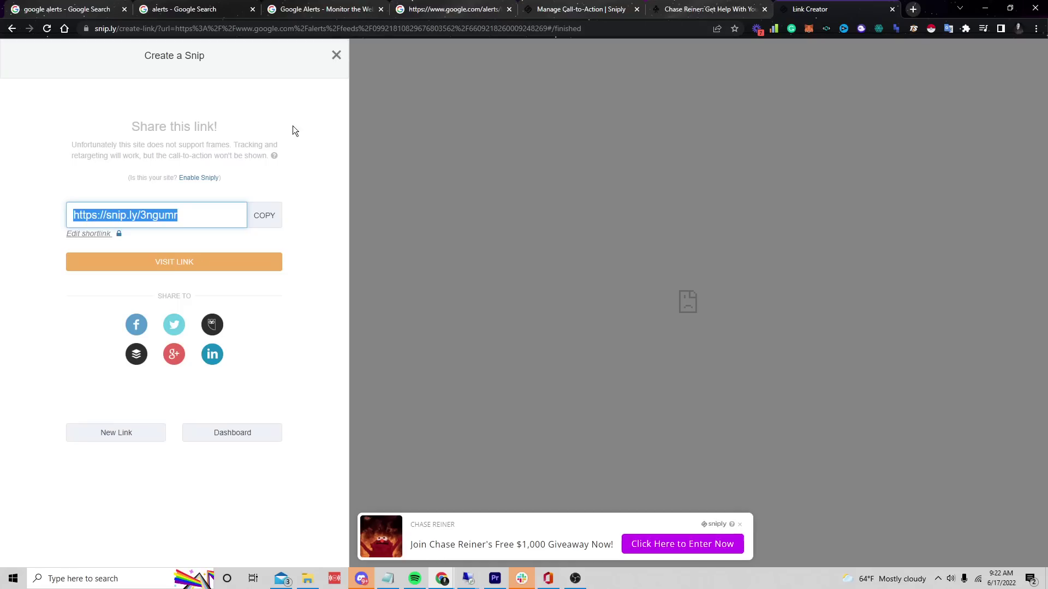
{"action": "left_click", "coordinate": [337, 56]}
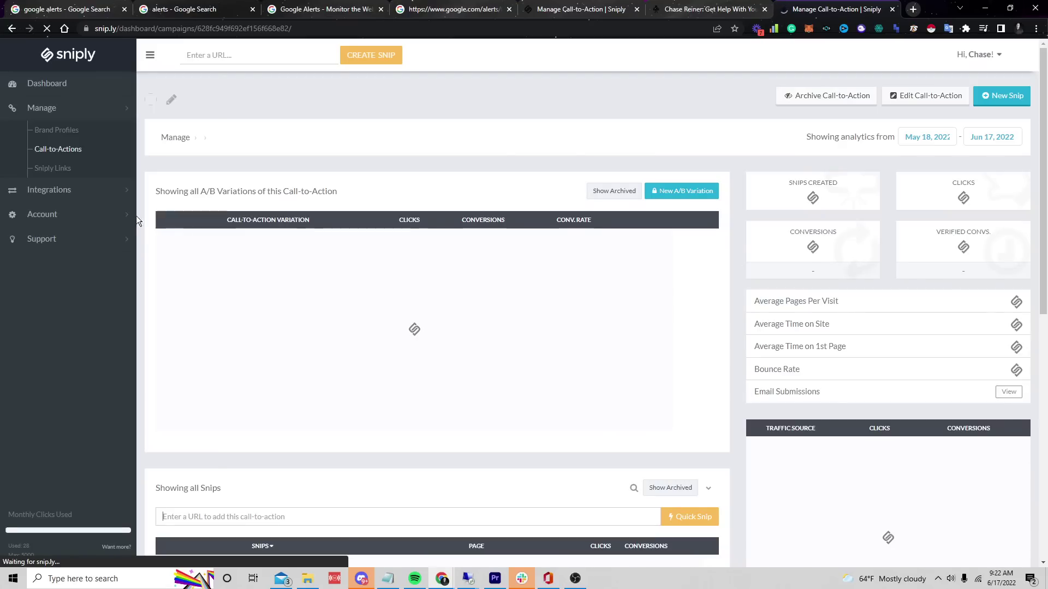
{"action": "left_click", "coordinate": [41, 107]}
{"action": "scroll", "coordinate": [499, 206], "scroll_direction": "down", "scroll_amount": 1}
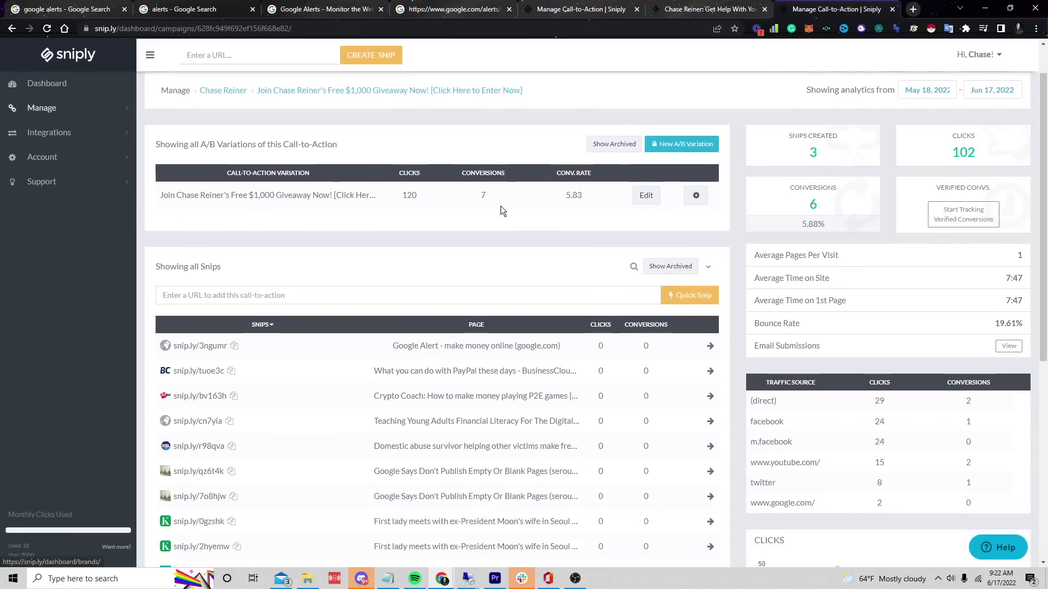
{"action": "scroll", "coordinate": [500, 206], "scroll_direction": "down", "scroll_amount": 2}
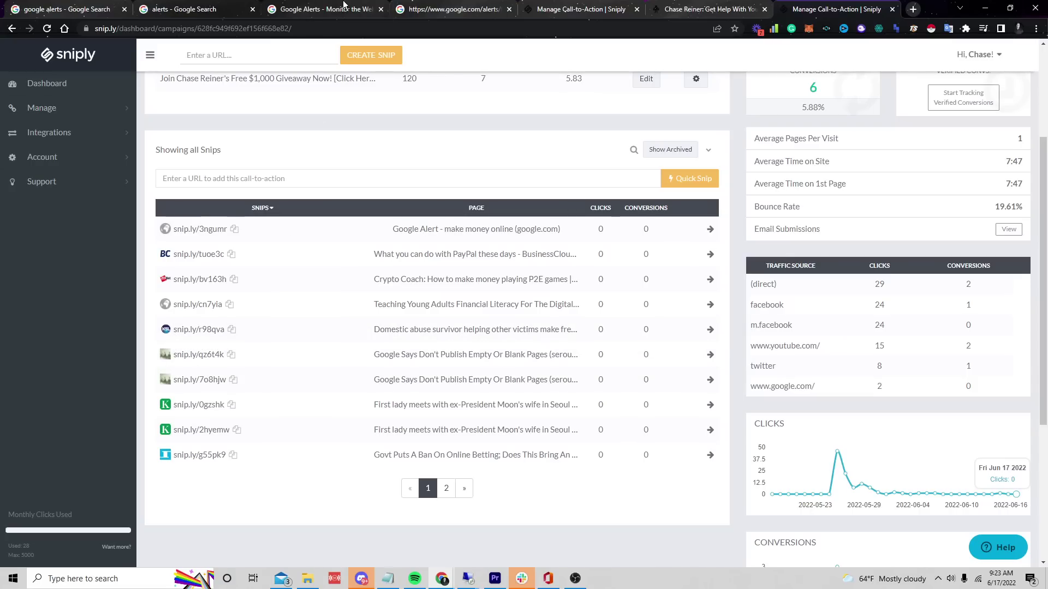
Step: Open facebook.com in a new browser tab
{"action": "left_click", "coordinate": [911, 10]}
{"action": "type", "text": "facebook.com"}
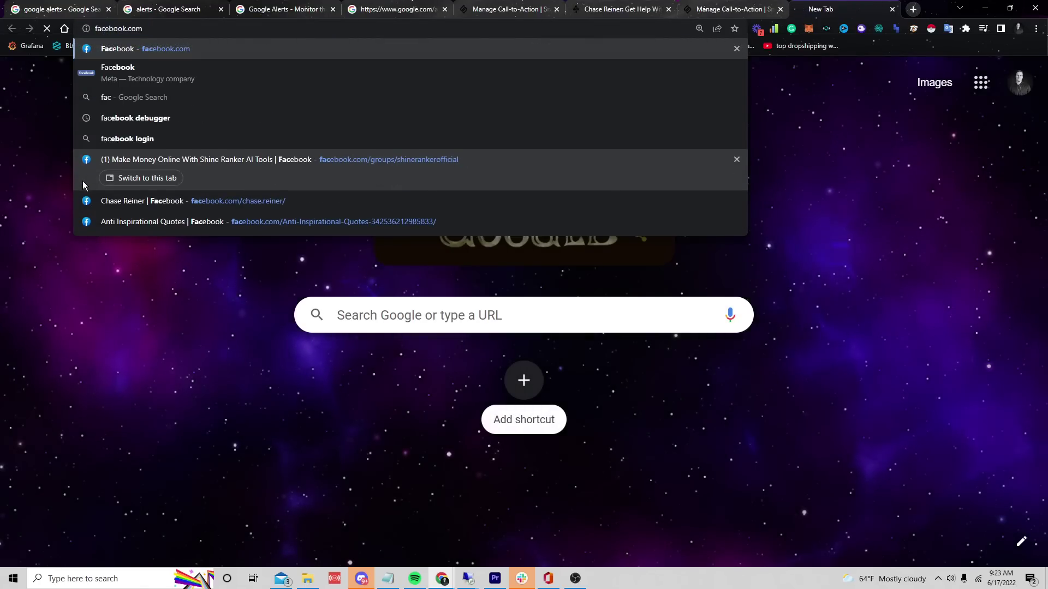
{"action": "key", "text": "Return"}
{"action": "key", "text": "ctrl+shift+Tab"}
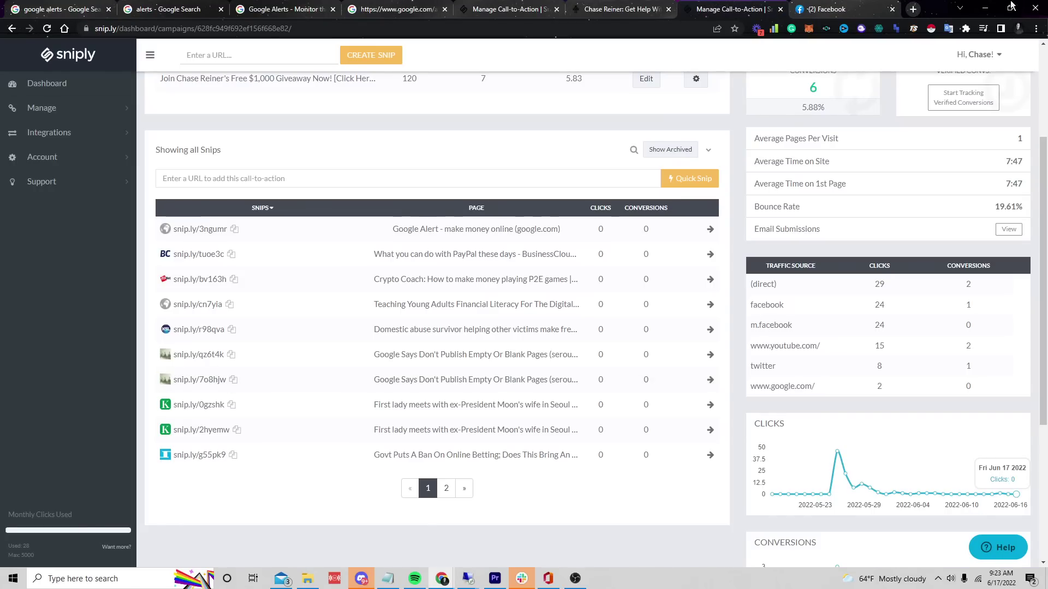
{"action": "left_click", "coordinate": [840, 9]}
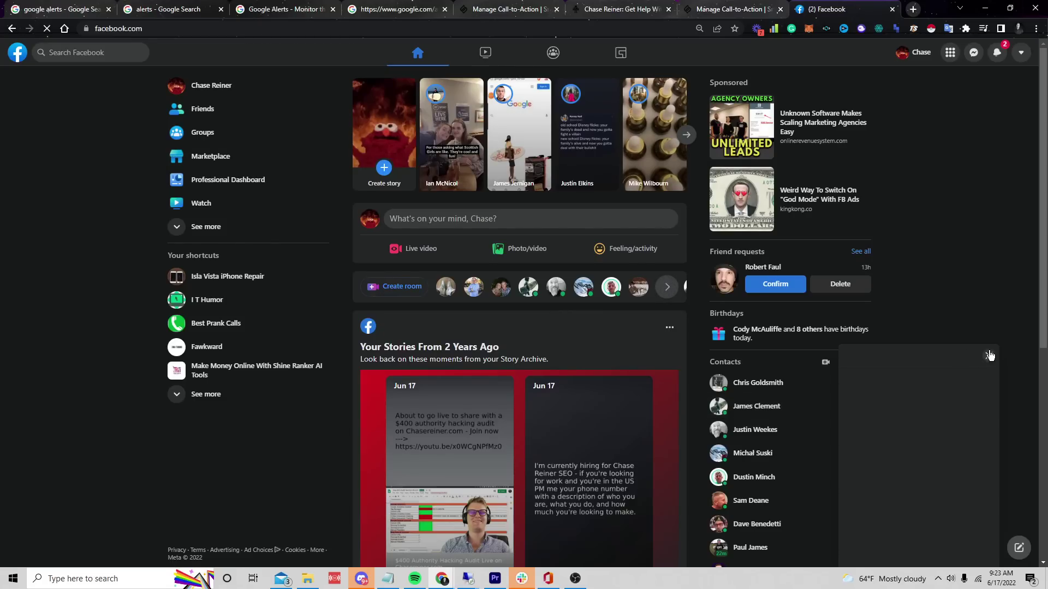
Step: Search Facebook for 'seo group' and open The Proper SEO Group page
{"action": "left_click", "coordinate": [462, 219]}
{"action": "left_click", "coordinate": [88, 124]}
{"action": "left_click", "coordinate": [94, 47]}
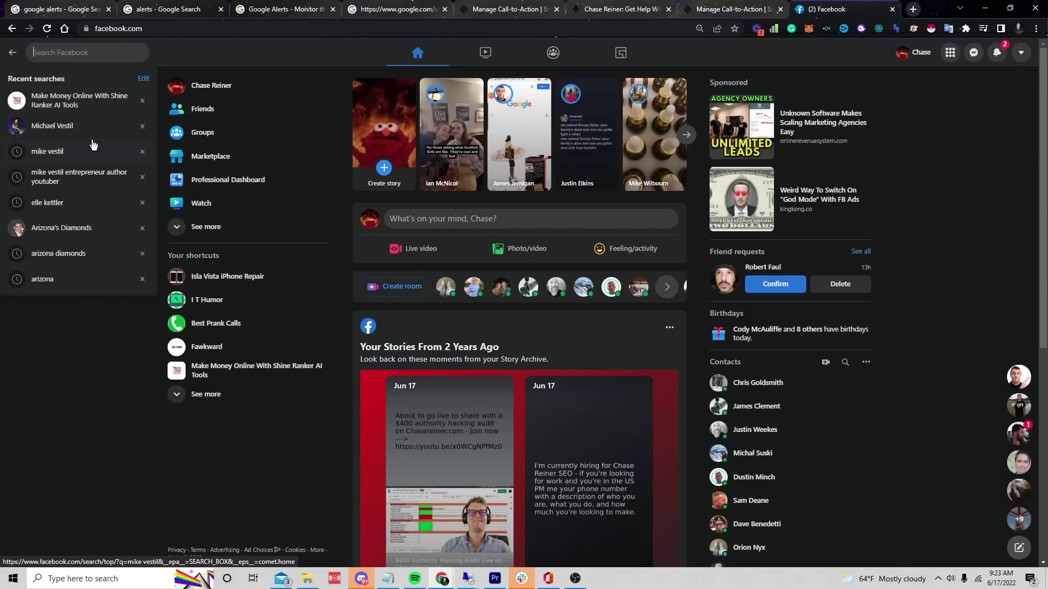
{"action": "type", "text": "seo"}
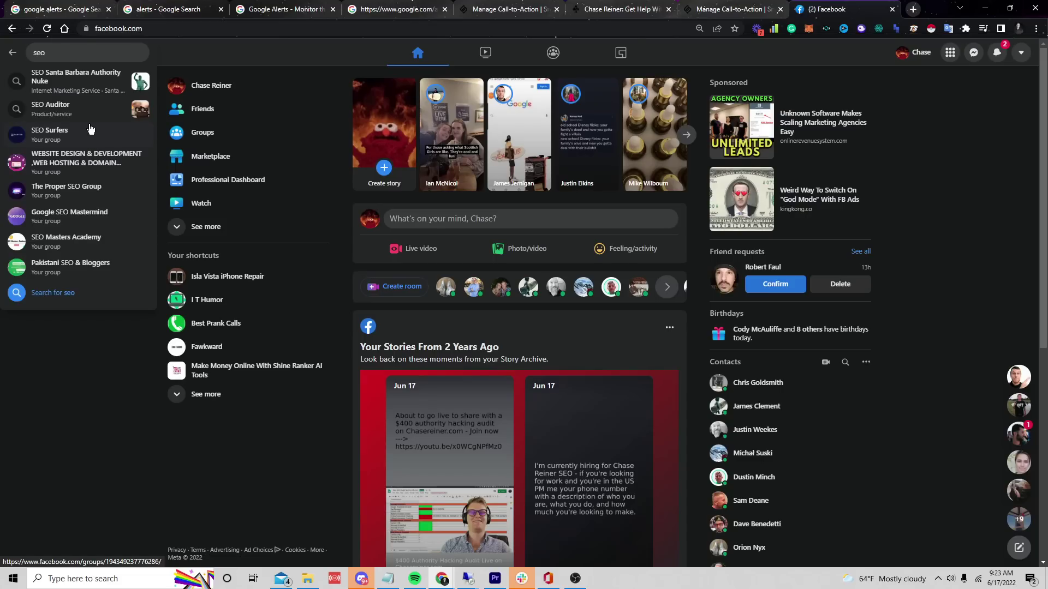
{"action": "type", "text": " group"}
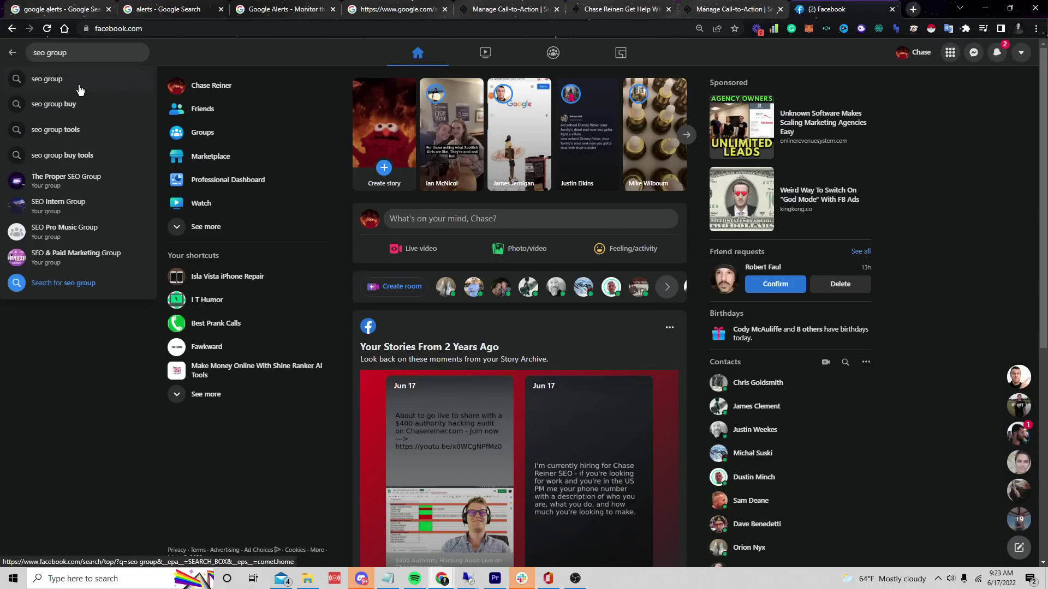
{"action": "key", "text": "Return"}
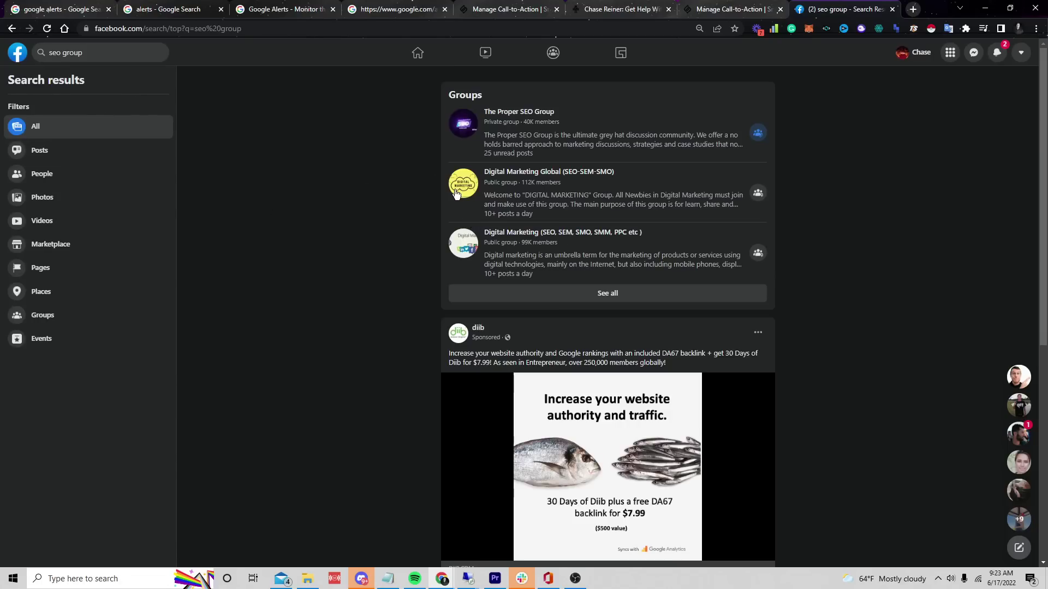
{"action": "left_click", "coordinate": [501, 111]}
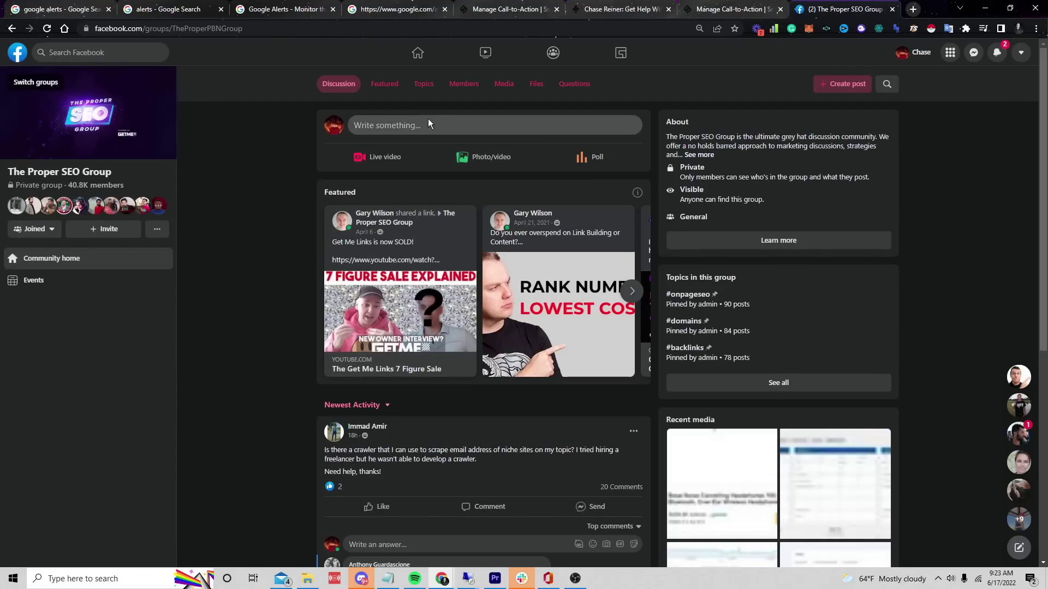
{"action": "left_click", "coordinate": [428, 120]}
Step: Draft 'Google says not to publish empty or blank pages, what do you think?' with the snip link, then open it
{"action": "type", "text": "Google says"}
{"action": "key", "text": "ctrl+v"}
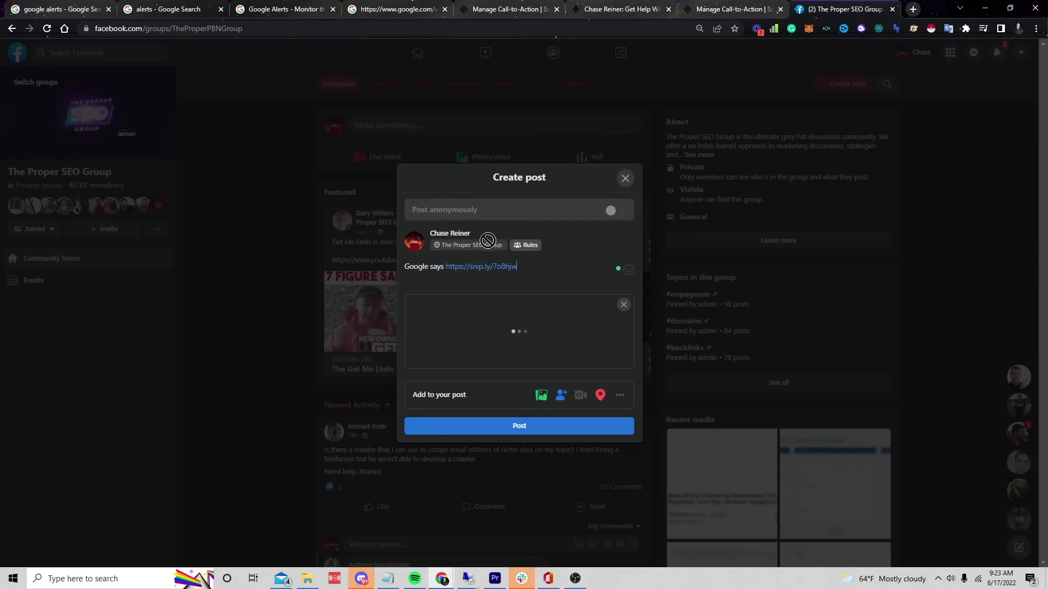
{"action": "left_click", "coordinate": [446, 266]}
{"action": "type", "text": "not to publish e"}
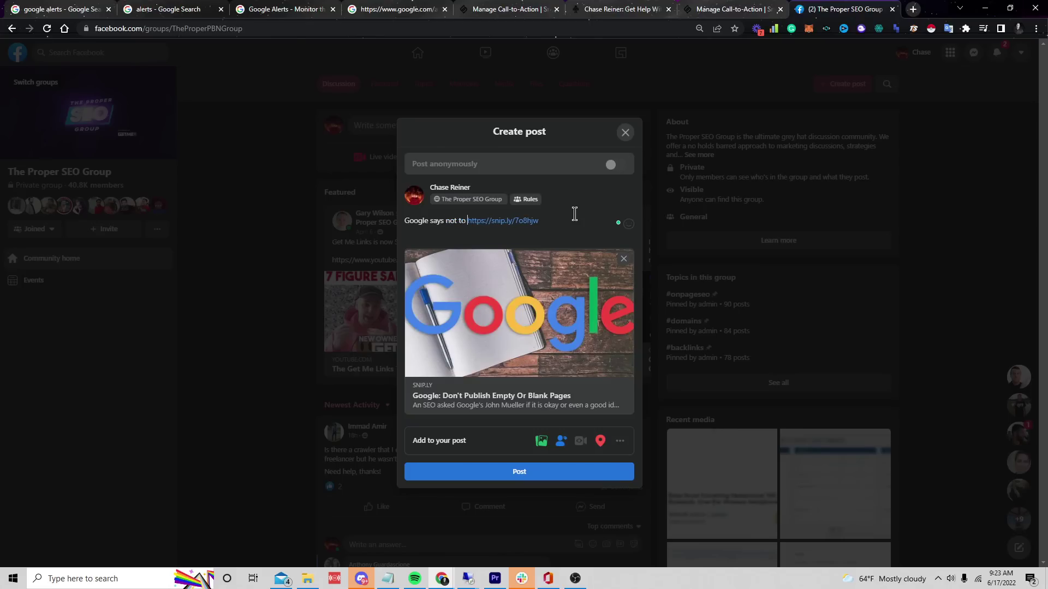
{"action": "type", "text": "mpty or"}
{"action": "type", "text": " blank pages, what "}
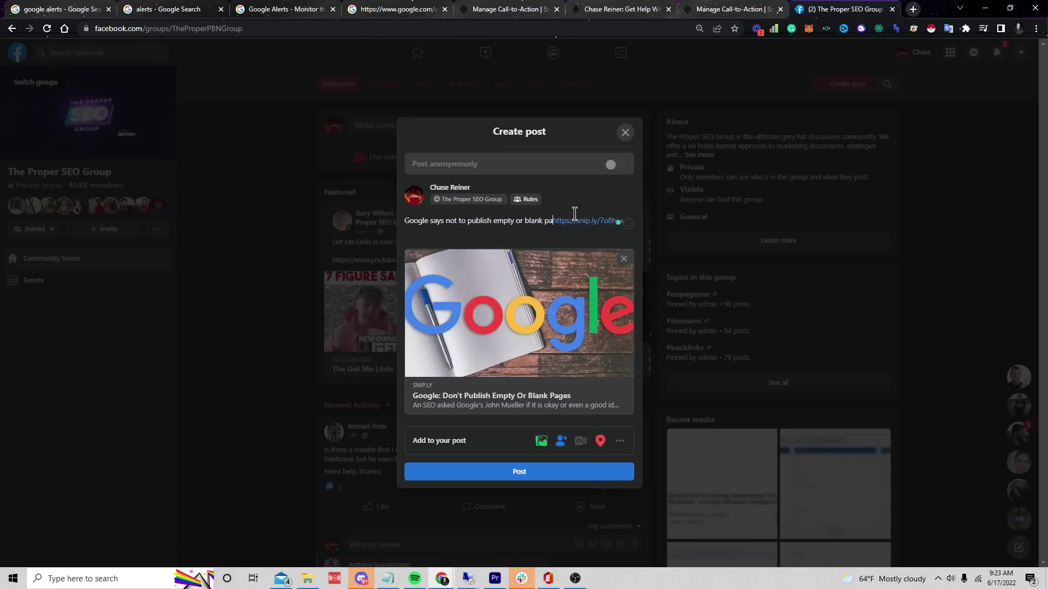
{"action": "type", "text": "do you think?"}
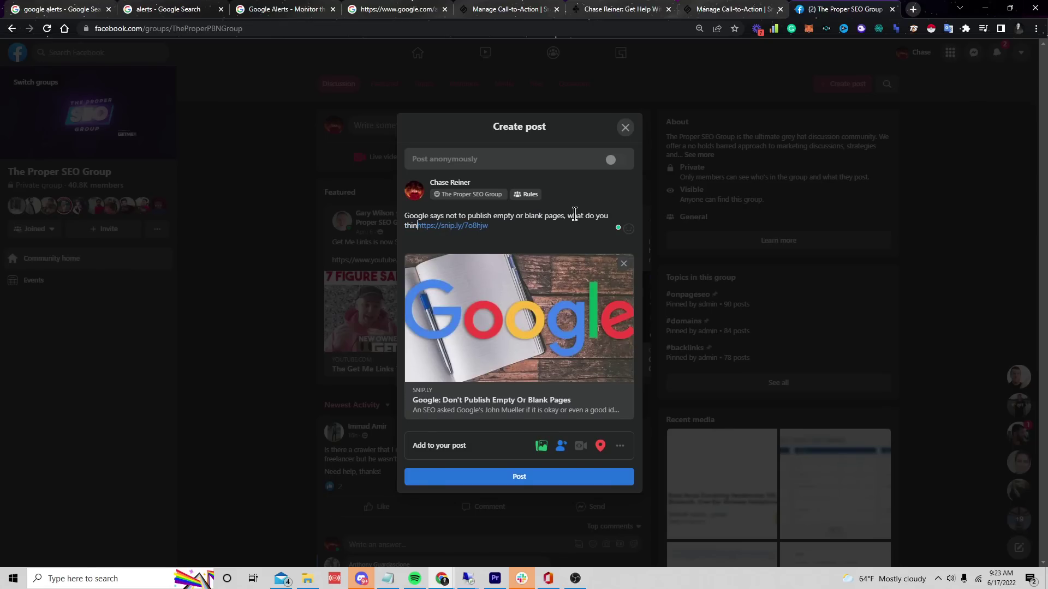
{"action": "key", "text": "ctrl+a"}
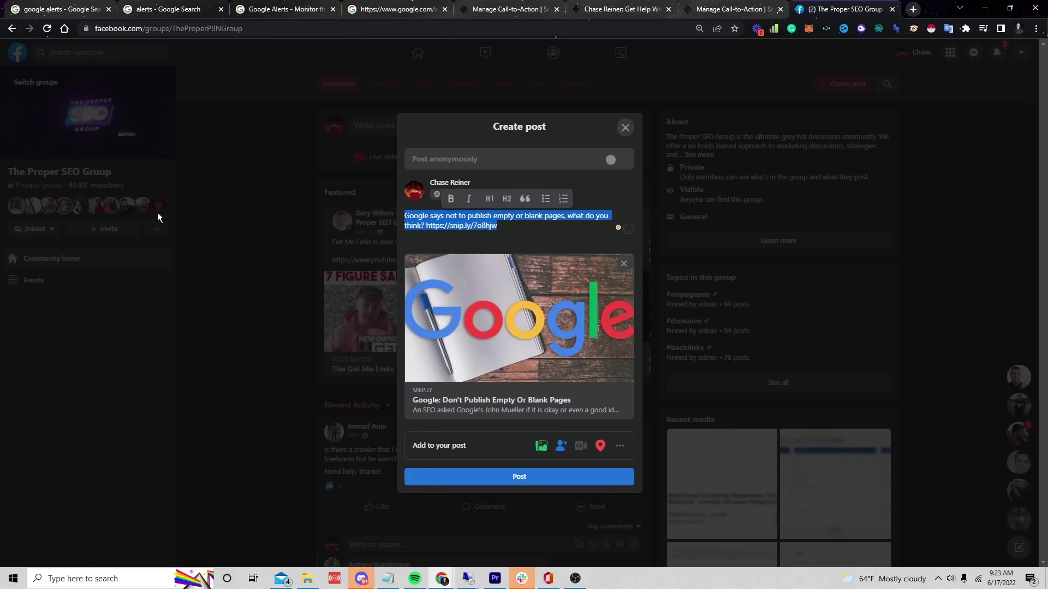
{"action": "left_click", "coordinate": [550, 346]}
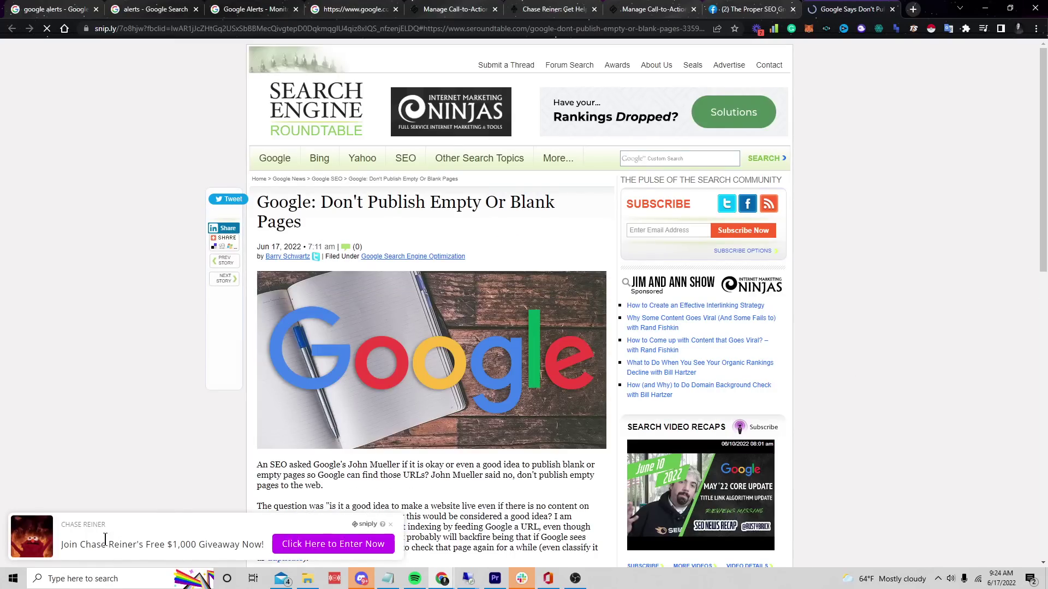
Step: Return to Sniply and open the $1,000 giveaway call-to-action from Manage > Call-to-Actions
{"action": "left_click", "coordinate": [166, 541]}
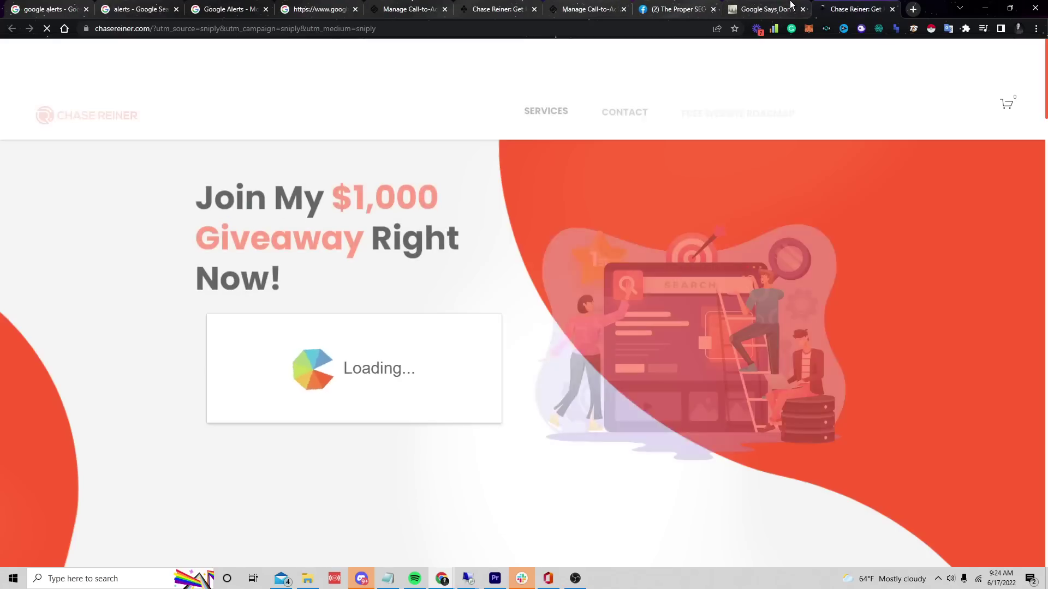
{"action": "key", "text": "ctrl+shift+Tab"}
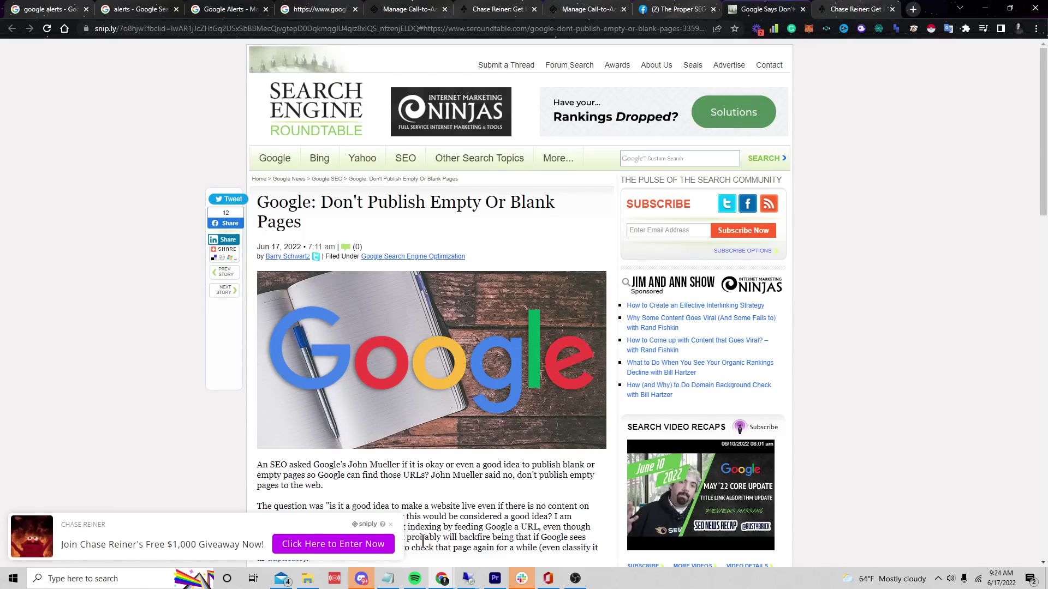
{"action": "left_click", "coordinate": [584, 9]}
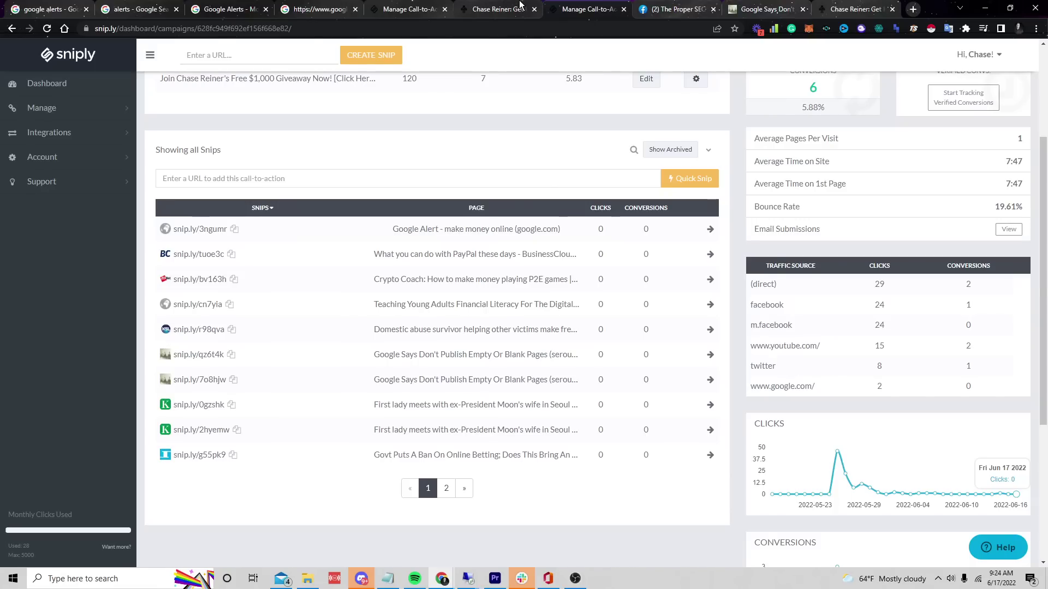
{"action": "scroll", "coordinate": [470, 224], "scroll_direction": "up", "scroll_amount": 3}
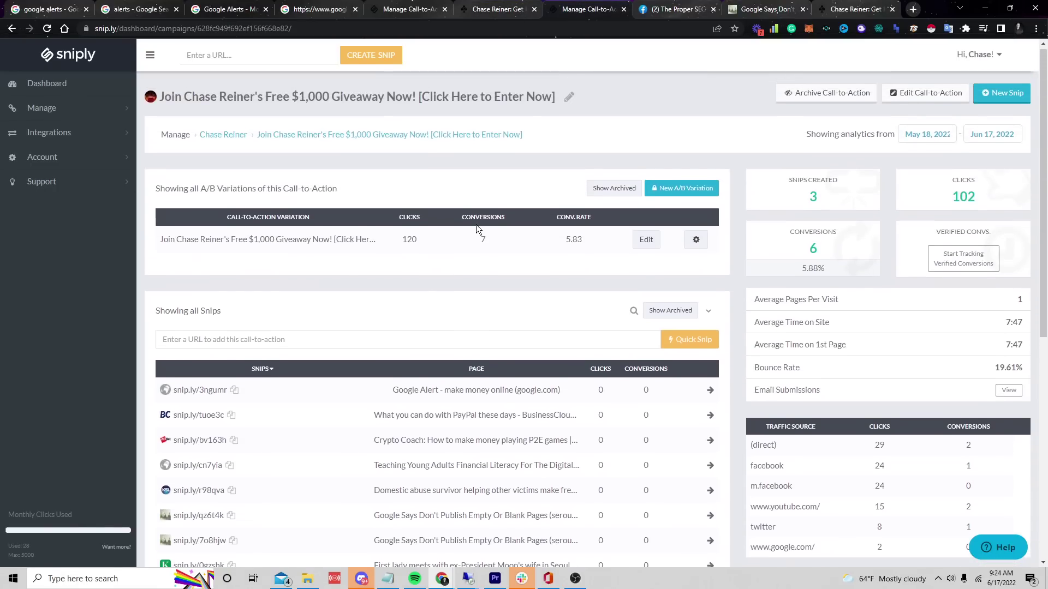
{"action": "left_click", "coordinate": [94, 96]}
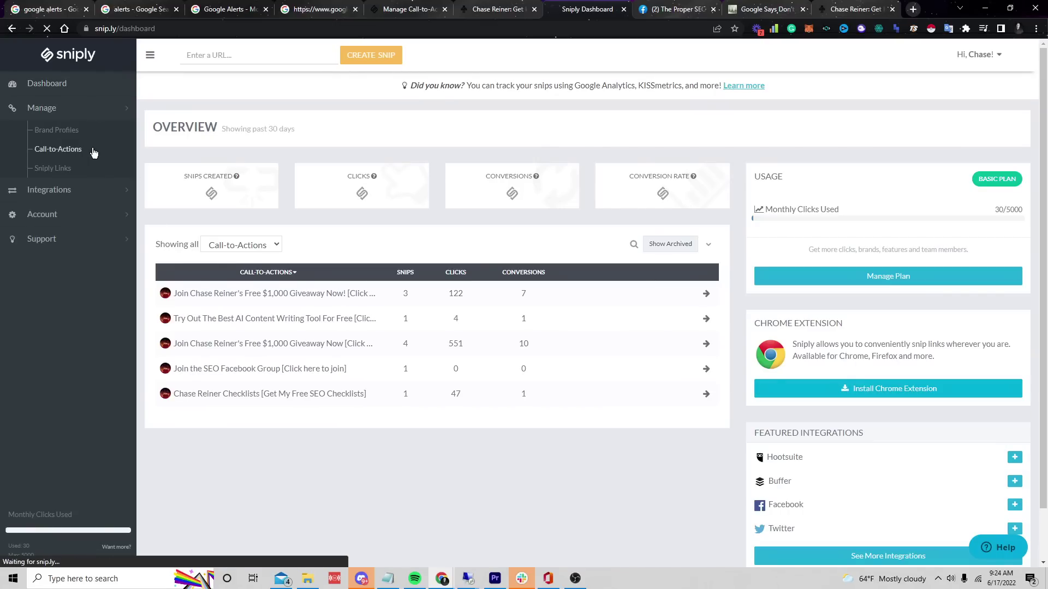
{"action": "left_click", "coordinate": [61, 152]}
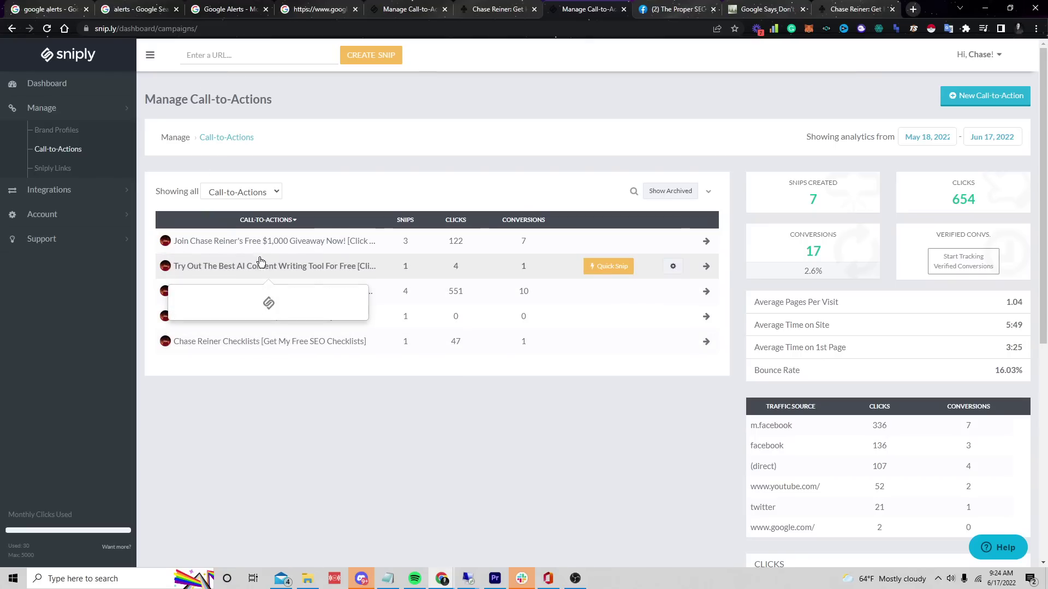
{"action": "left_click", "coordinate": [284, 246]}
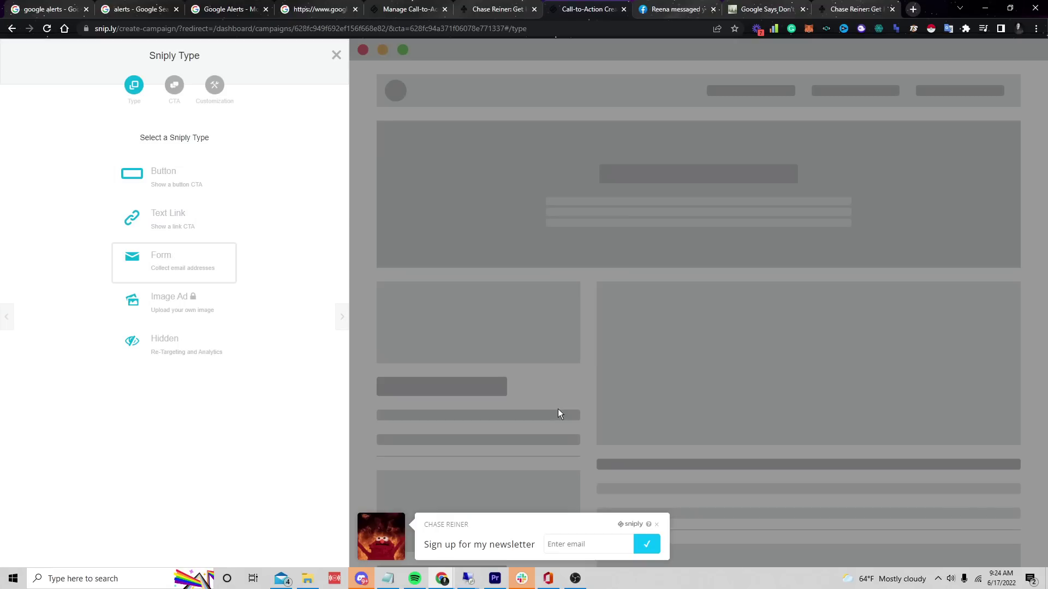
Step: Make the call-to-action a Button with message 'Grab Shine Ranker Now' and continue to customization
{"action": "left_click", "coordinate": [162, 174]}
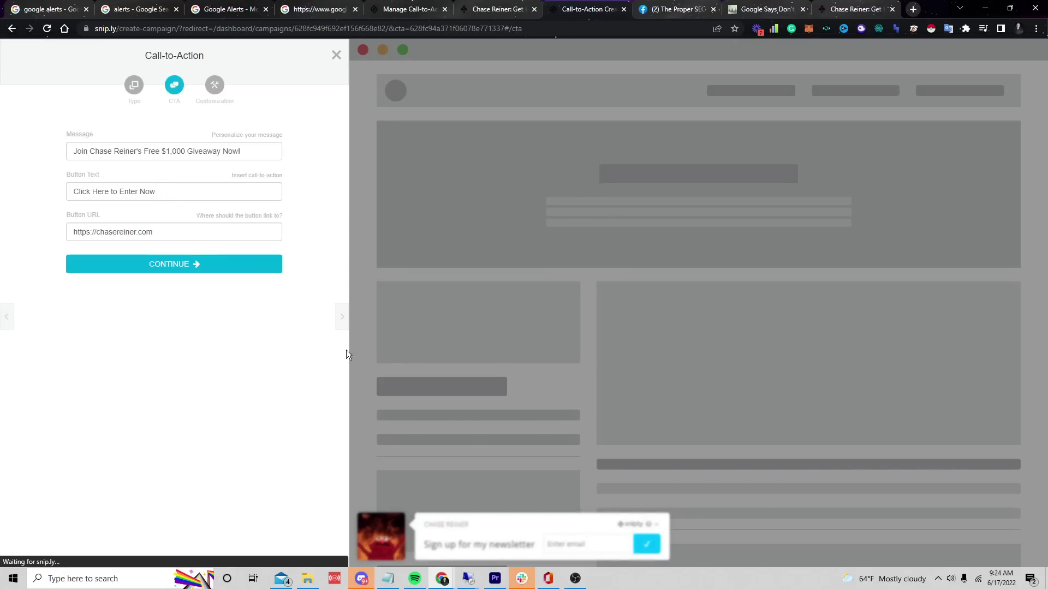
{"action": "triple_click", "coordinate": [138, 153]}
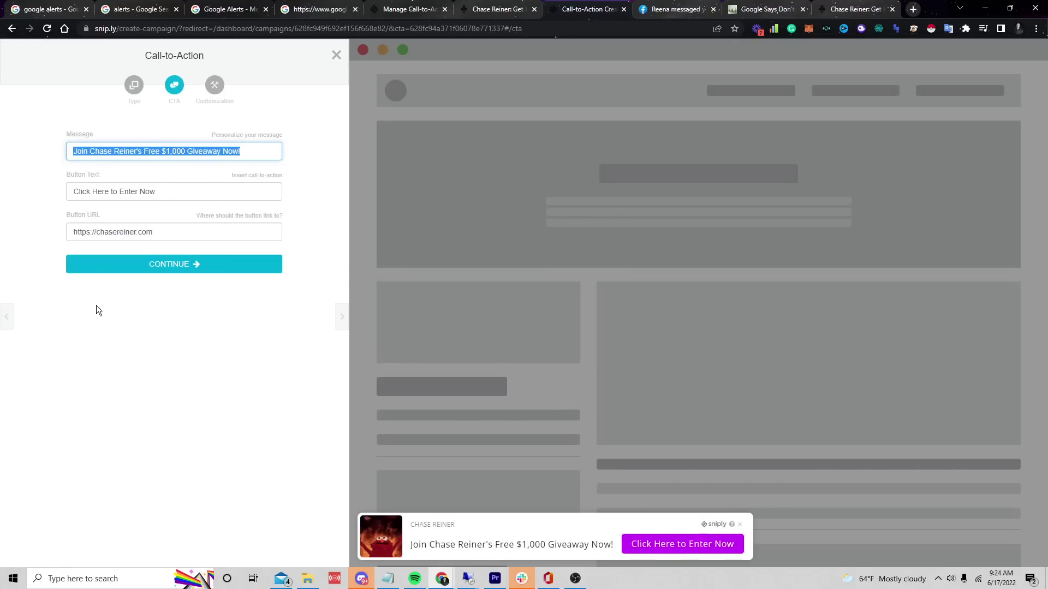
{"action": "type", "text": "Grab M"}
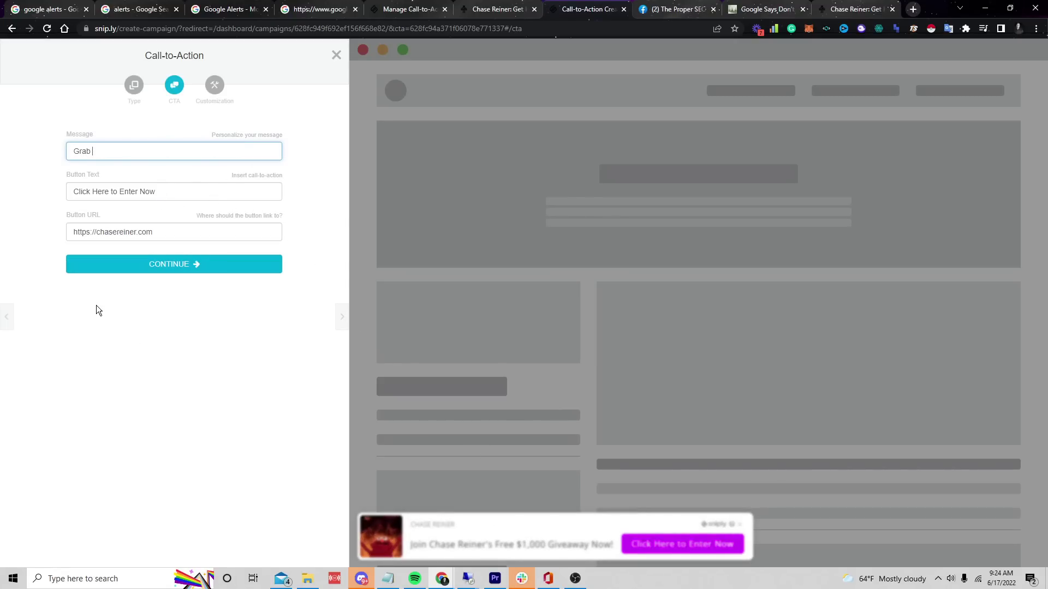
{"action": "key", "text": "BackSpace"}
{"action": "type", "text": "Shine RnakeR No"}
{"action": "key", "text": "BackSpace"}
{"action": "key", "text": "BackSpace"}
{"action": "key", "text": "BackSpace"}
{"action": "key", "text": "BackSpace"}
{"action": "key", "text": "BackSpace"}
{"action": "key", "text": "BackSpace"}
{"action": "key", "text": "BackSpace"}
{"action": "key", "text": "BackSpace"}
{"action": "type", "text": "anker Now"}
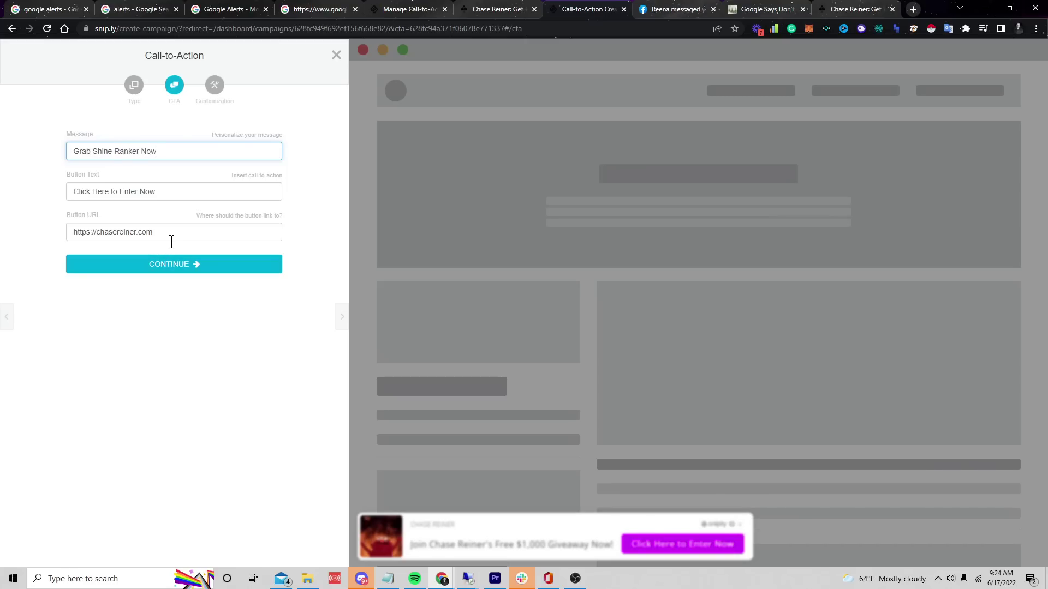
{"action": "left_click", "coordinate": [171, 233]}
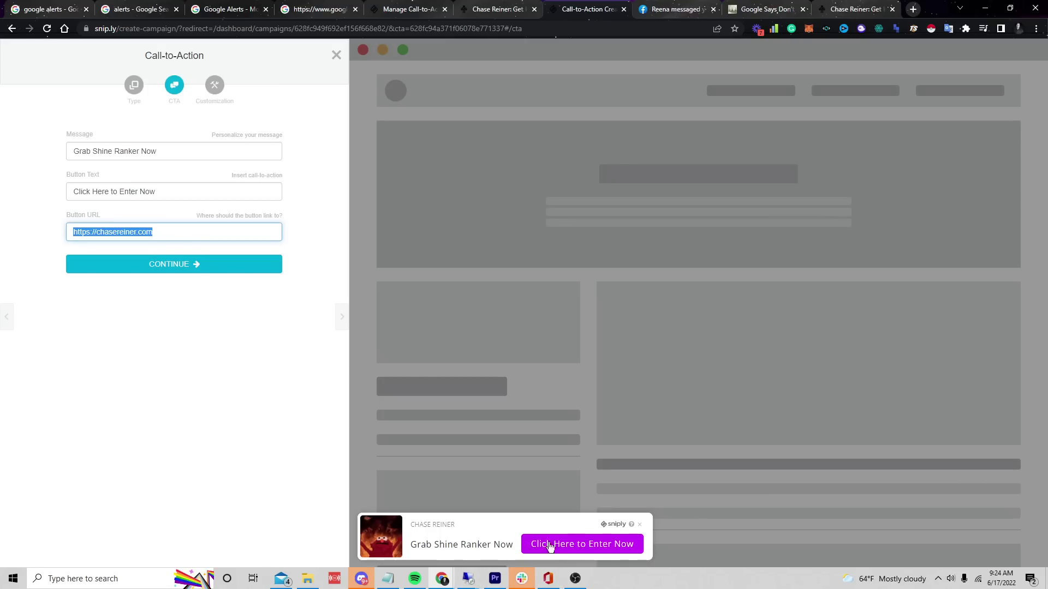
{"action": "left_click", "coordinate": [221, 94]}
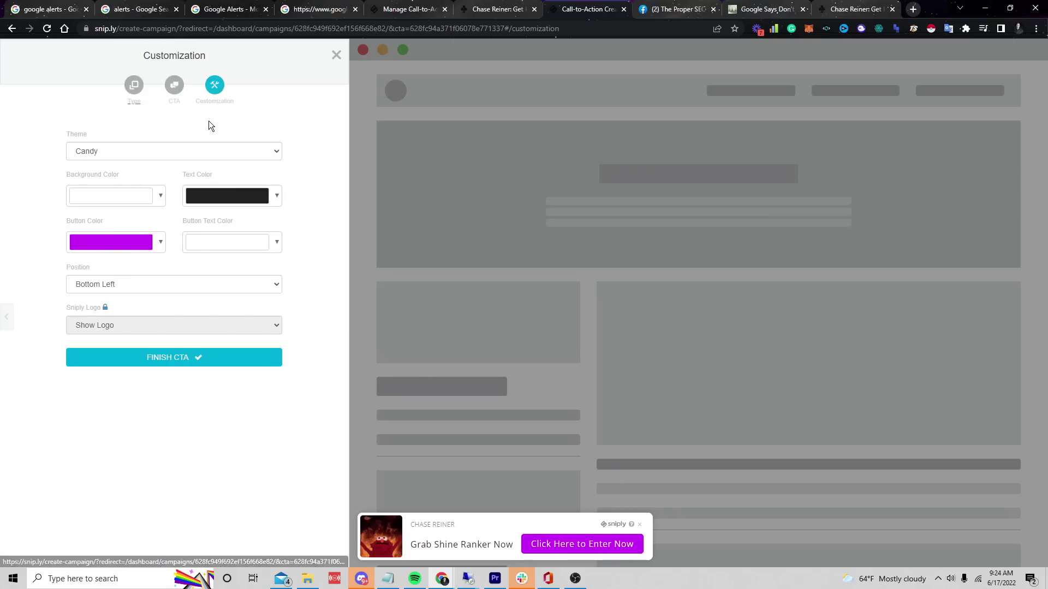
Step: Close the call-to-action editor without finishing and open a blank Notepad document
{"action": "left_click", "coordinate": [335, 56]}
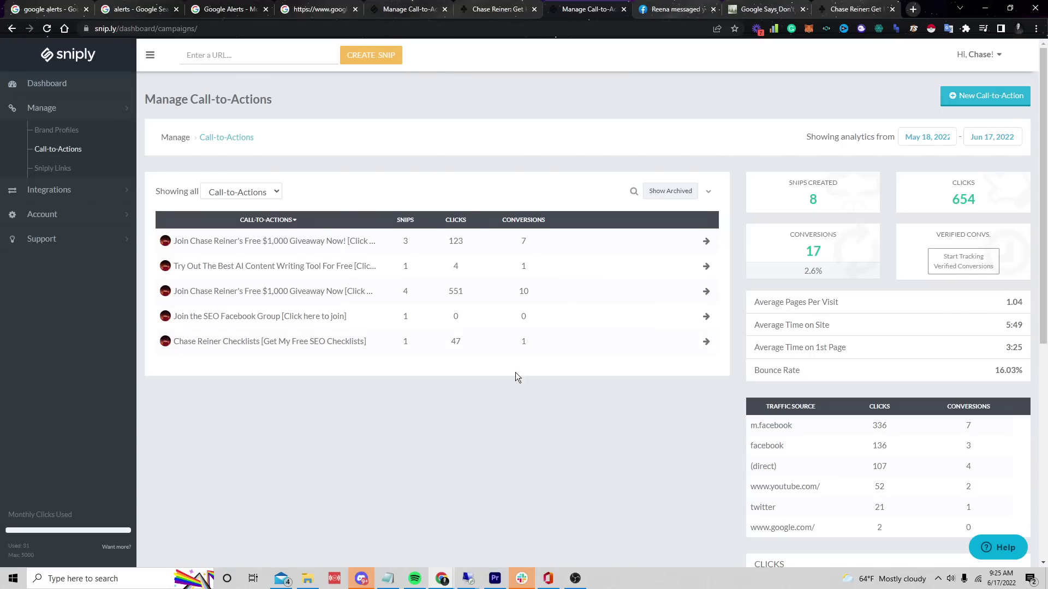
{"action": "left_click", "coordinate": [307, 578]}
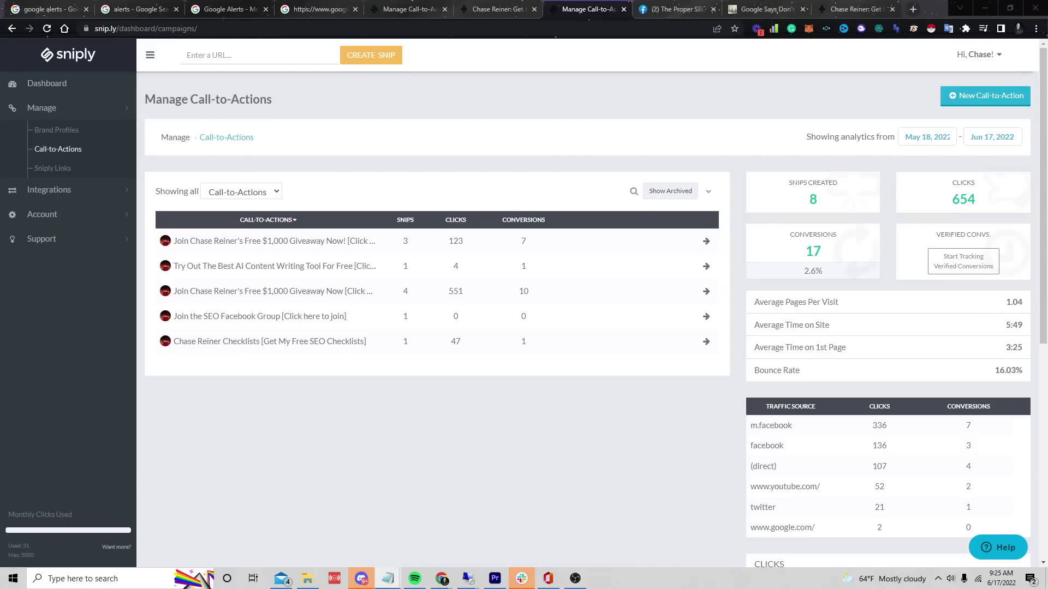
{"action": "left_click", "coordinate": [388, 578]}
Step: Note '200-300 visits a day 1% convert into sale $50 ($100 a DAY)', then return to Chrome
{"action": "type", "text": "200-"}
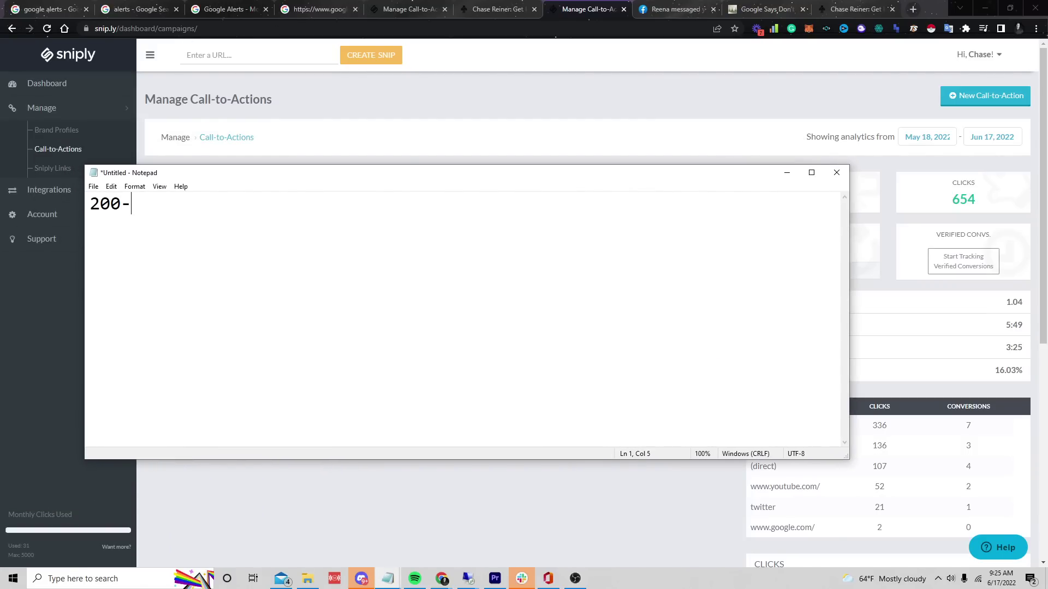
{"action": "type", "text": "300 visi"}
{"action": "key", "text": "BackSpace"}
{"action": "key", "text": "BackSpace"}
{"action": "type", "text": "isists"}
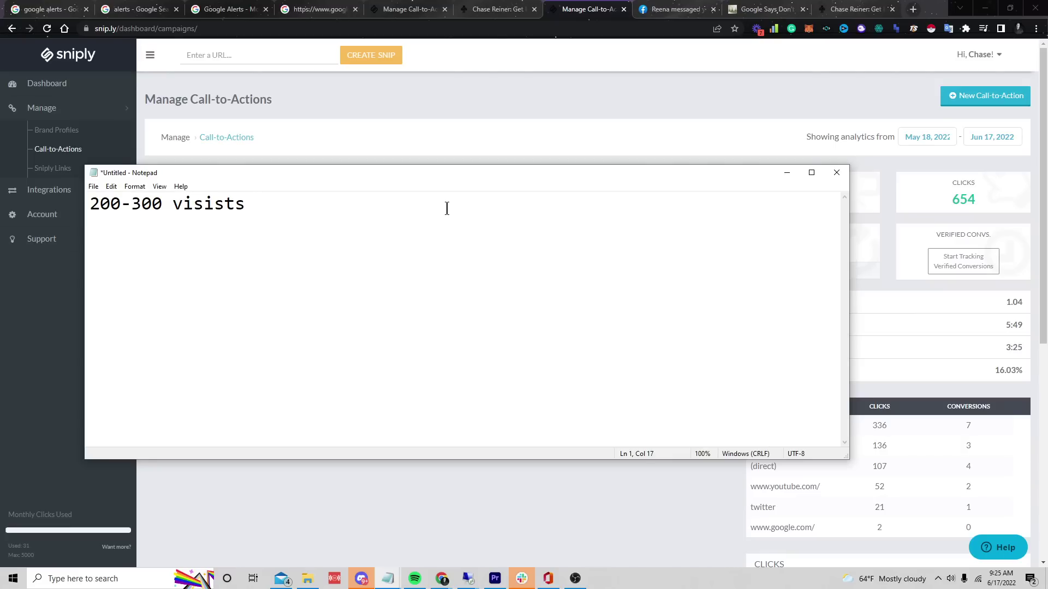
{"action": "key", "text": "BackSpace"}
{"action": "key", "text": "BackSpace"}
{"action": "key", "text": "BackSpace"}
{"action": "key", "text": "BackSpace"}
{"action": "type", "text": "ts a day"}
{"action": "left_click_drag", "start_coordinate": [152, 205], "coordinate": [674, 179]}
{"action": "left_click", "coordinate": [639, 225]}
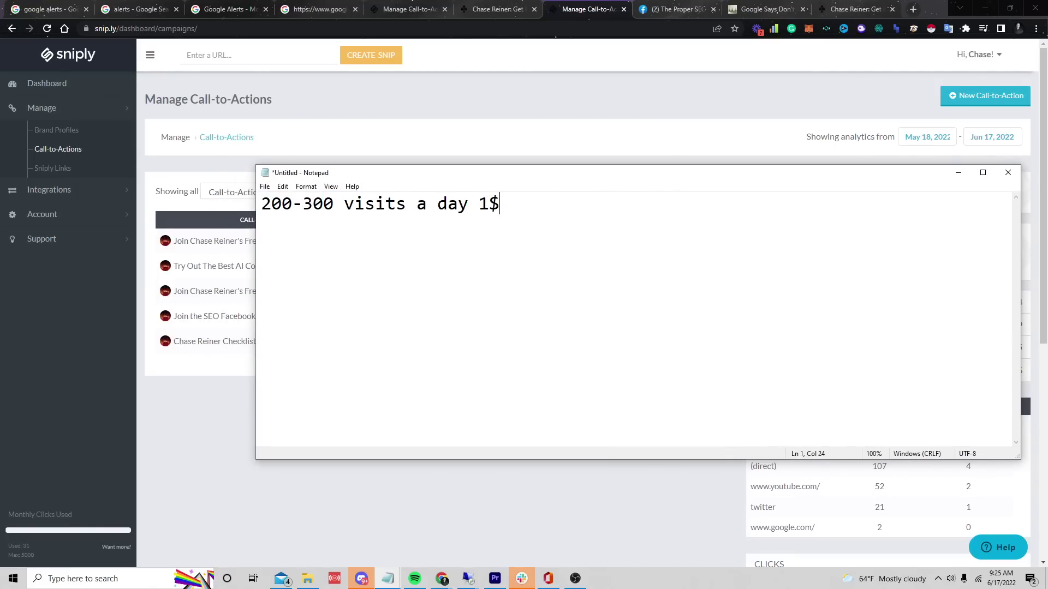
{"action": "type", "text": "convert into sale"}
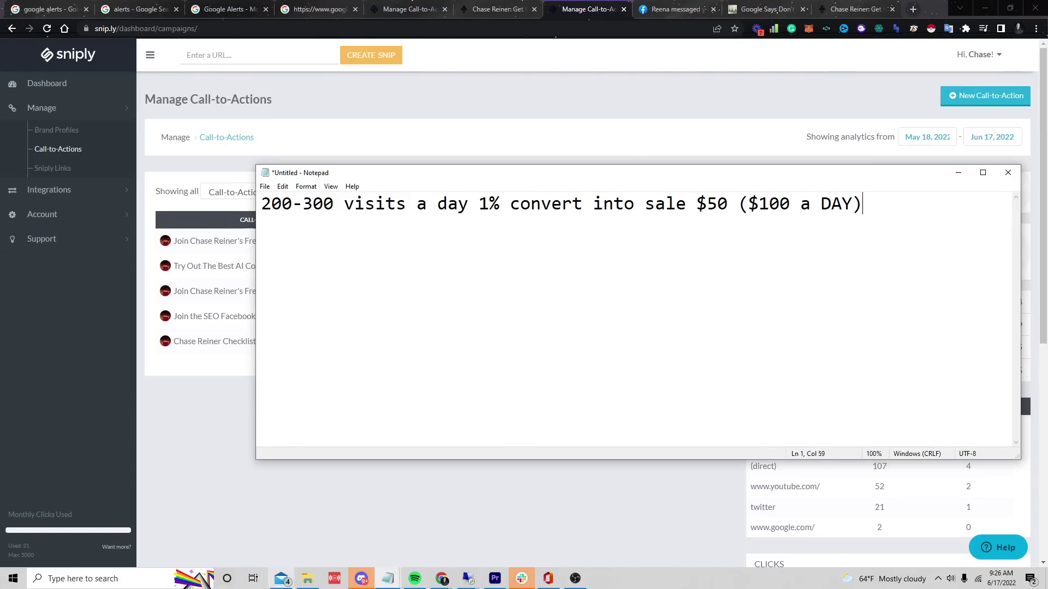
{"action": "left_click", "coordinate": [262, 557]}
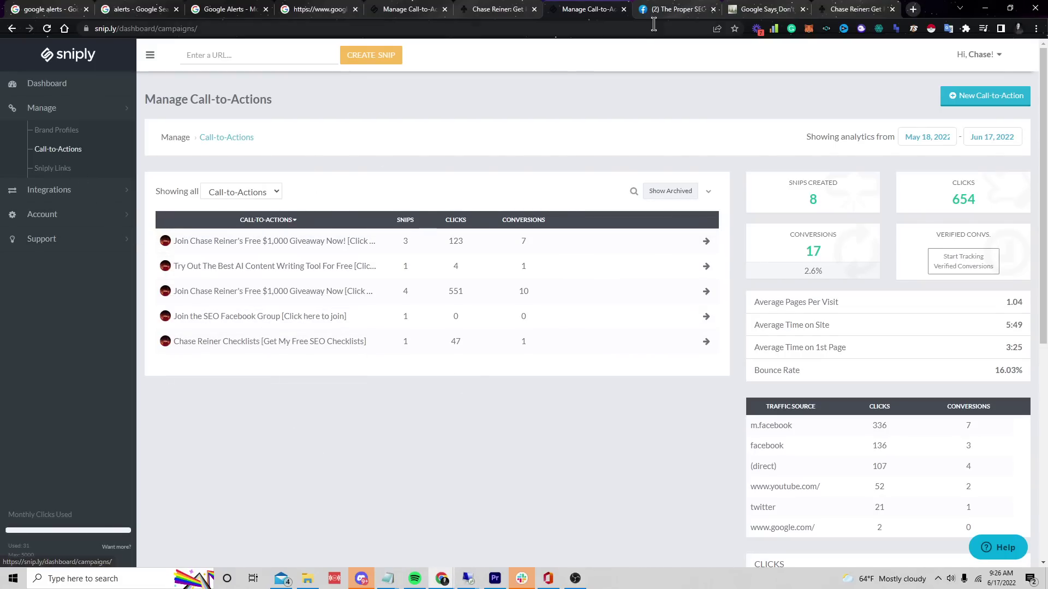
Step: Search the web for zapier, open the Zapier site, and start a new zap
{"action": "left_click", "coordinate": [913, 9]}
{"action": "type", "text": "zapier"}
{"action": "key", "text": "Return"}
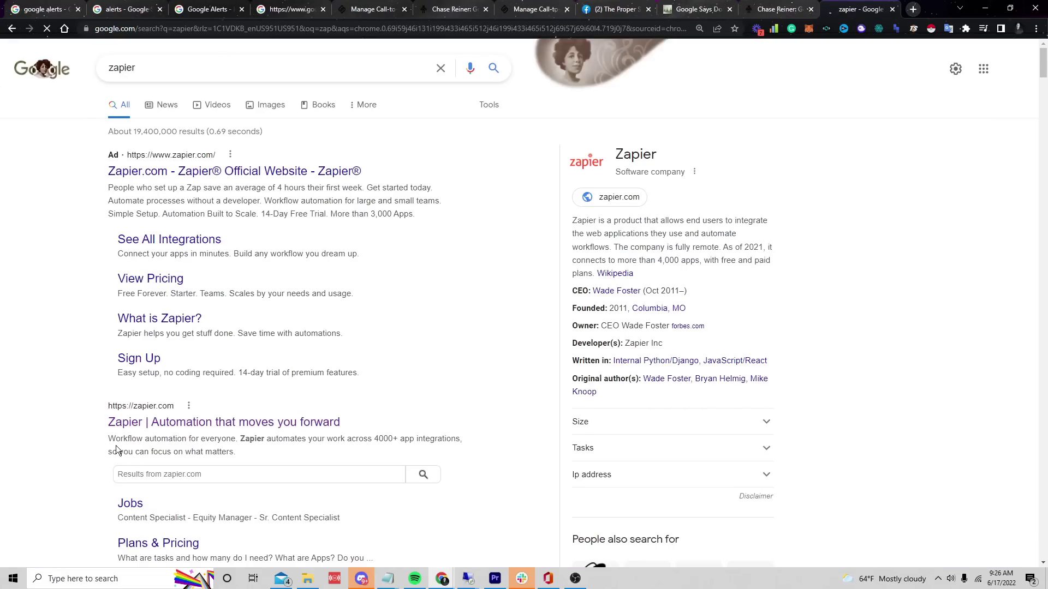
{"action": "left_click", "coordinate": [210, 423]}
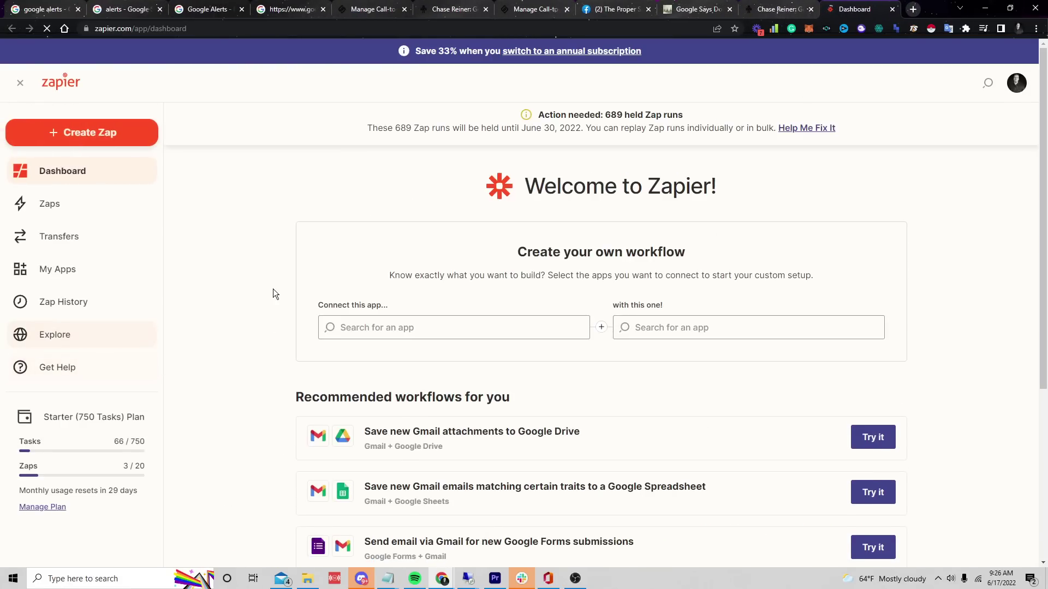
{"action": "left_click", "coordinate": [121, 137]}
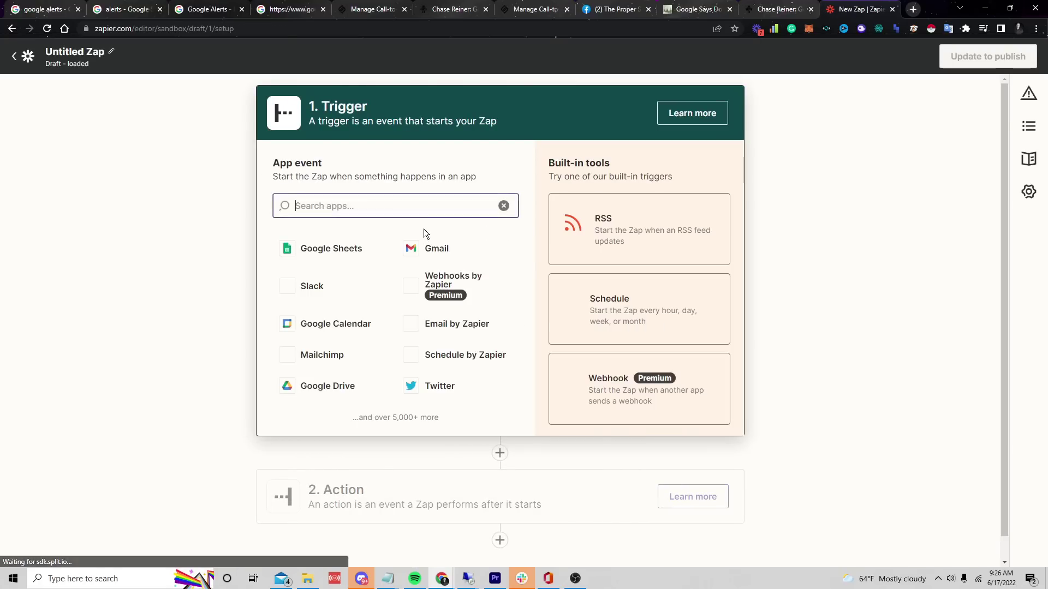
Step: Set the zap trigger to RSS by Zapier with the New Item in Feed event
{"action": "left_click", "coordinate": [433, 343]}
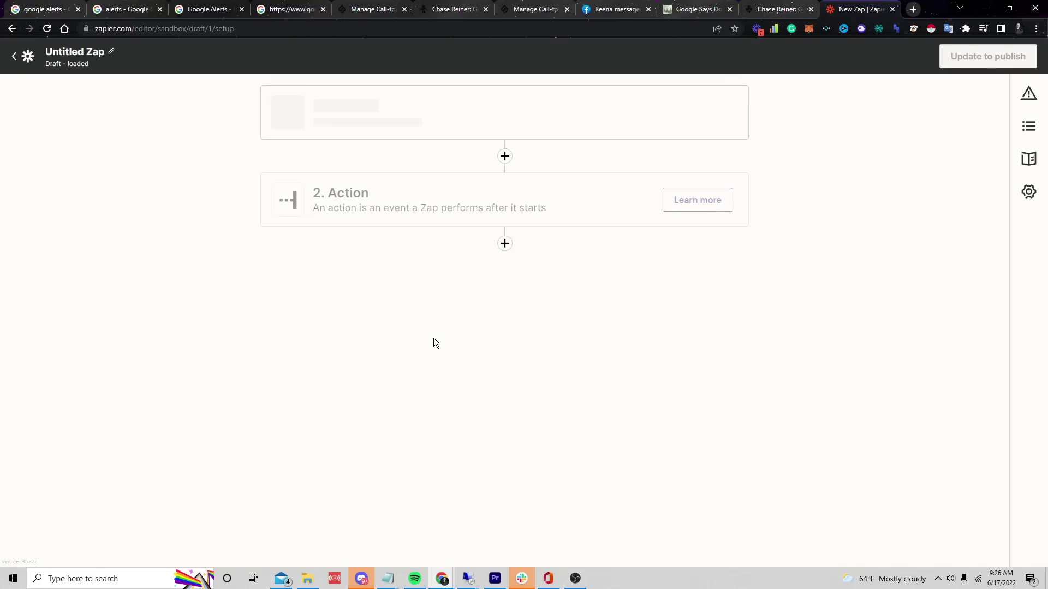
{"action": "left_click", "coordinate": [456, 253]}
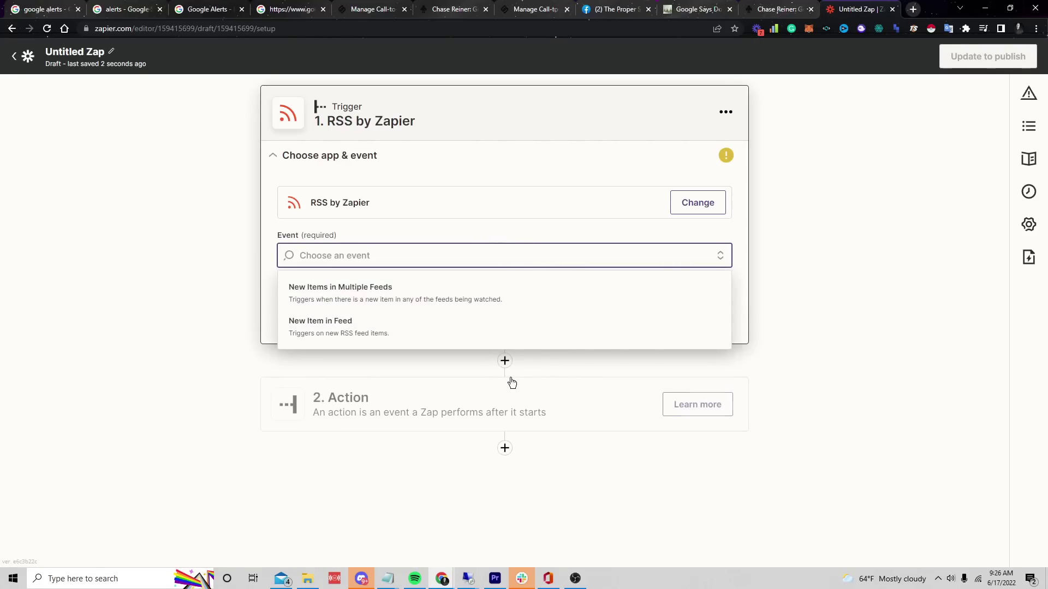
{"action": "left_click", "coordinate": [442, 386]}
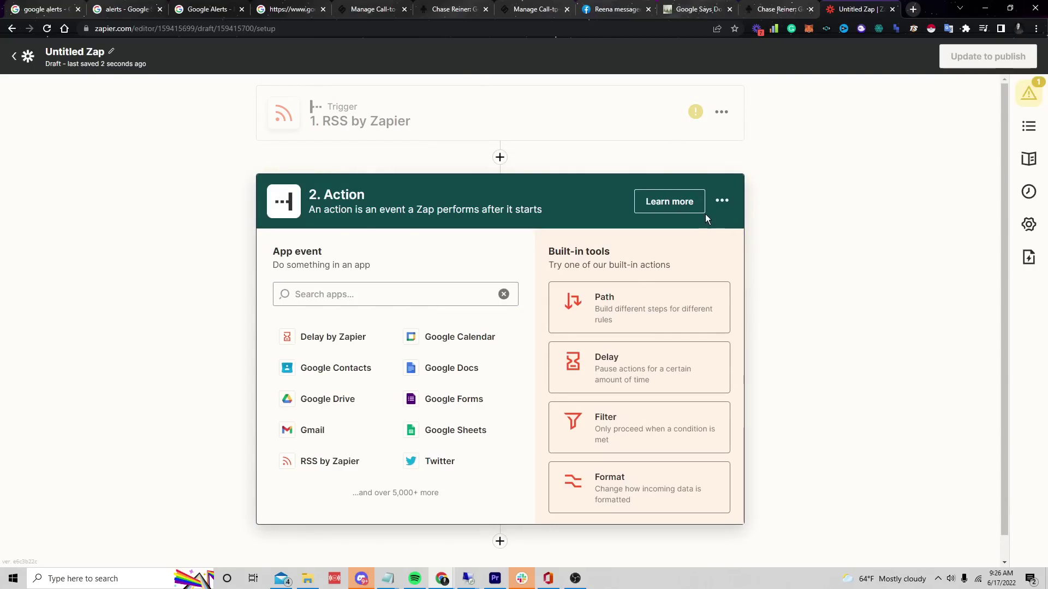
{"action": "left_click", "coordinate": [470, 126]}
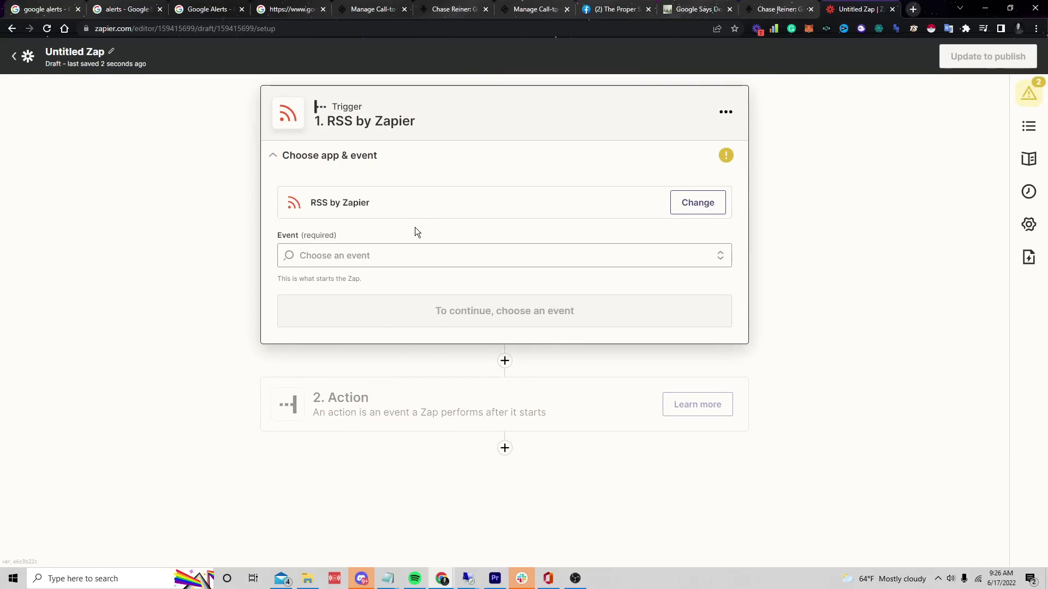
{"action": "left_click", "coordinate": [396, 267]}
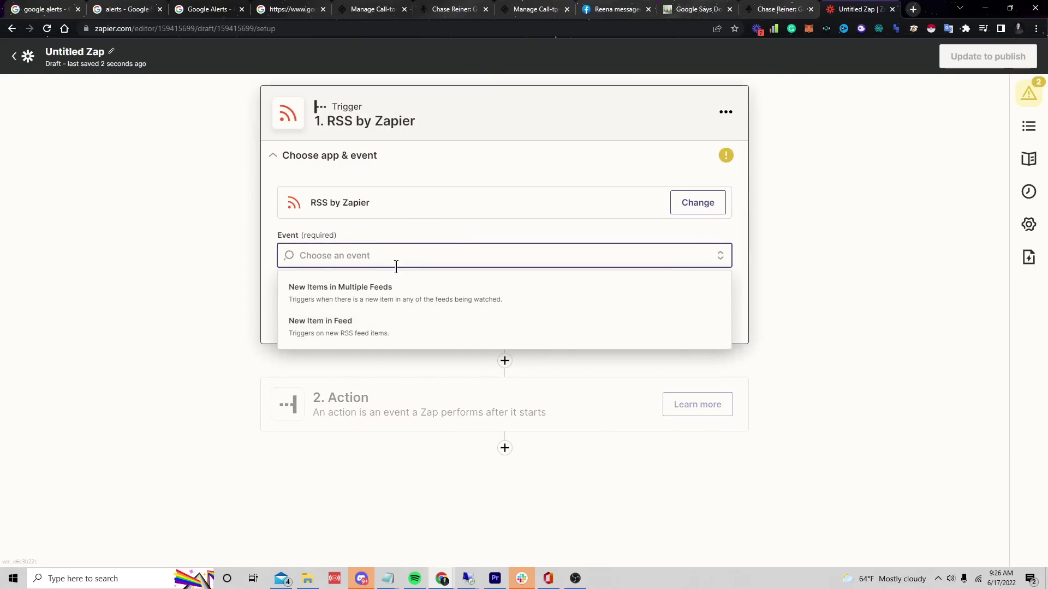
{"action": "left_click", "coordinate": [350, 321]}
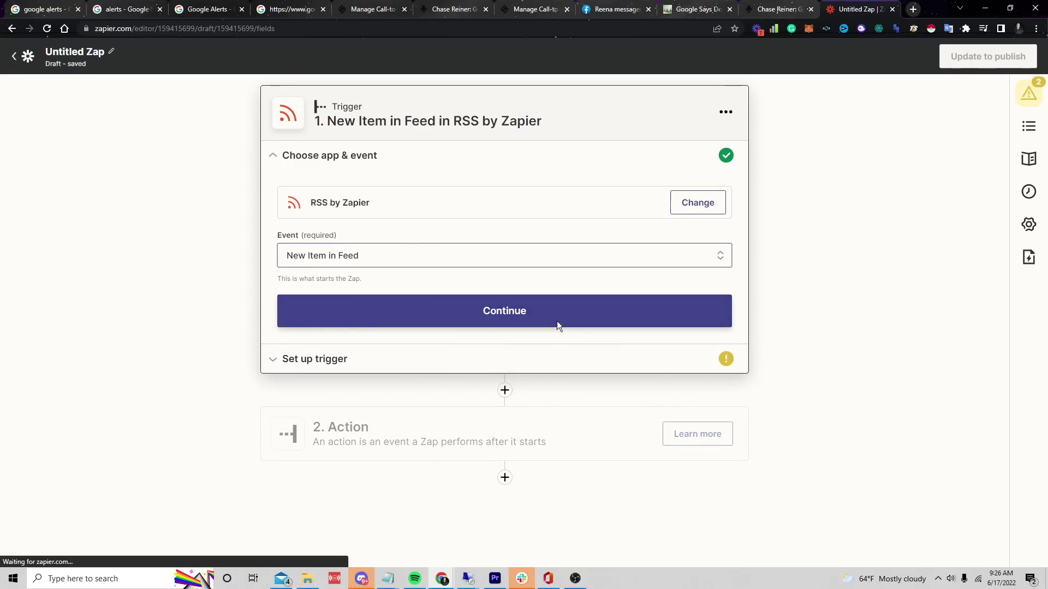
{"action": "left_click", "coordinate": [557, 321]}
Step: Leave the Feed URL field empty and switch to Sniply's call-to-actions tab
{"action": "left_click", "coordinate": [355, 241]}
{"action": "type", "text": "Google says not to publish empty or blank pages, what do you think? https://snip.ly/7o8hjw"}
{"action": "key", "text": "ctrl+z"}
{"action": "left_click", "coordinate": [462, 11]}
{"action": "left_click", "coordinate": [458, 10]}
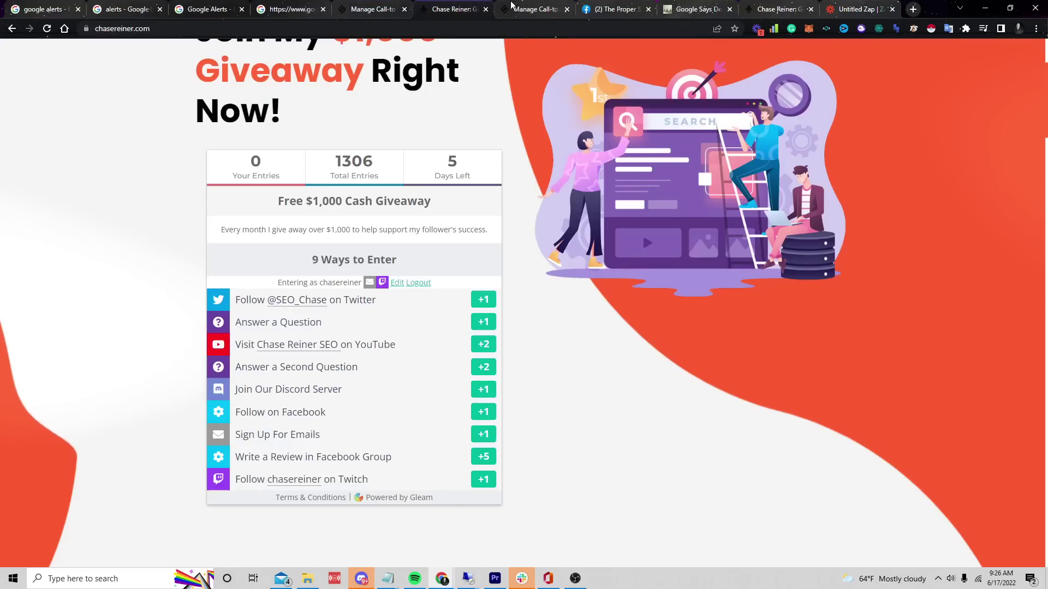
{"action": "left_click", "coordinate": [537, 9]}
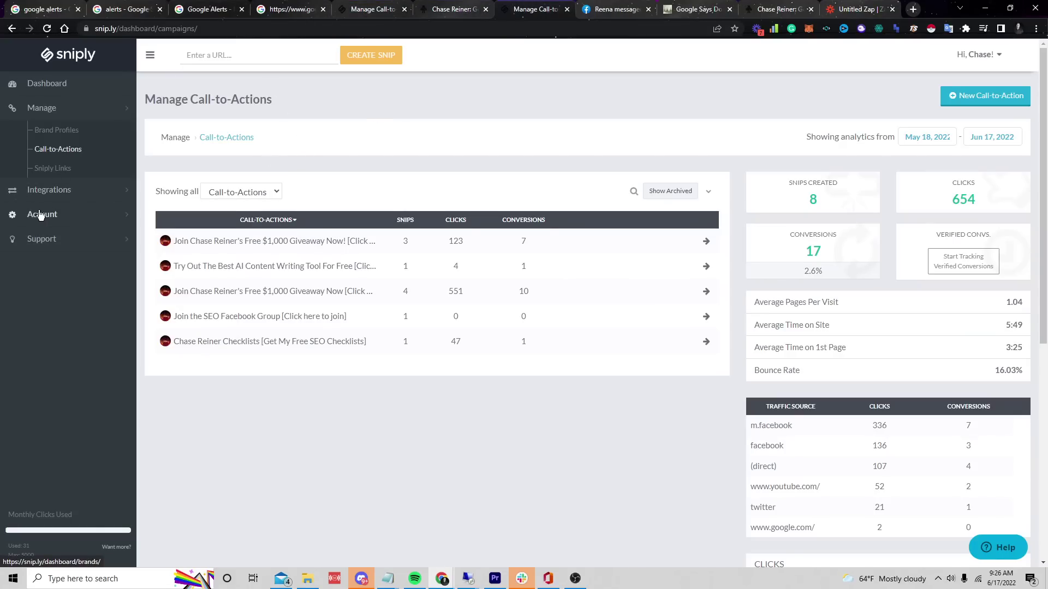
Step: Copy the first Sniply RSS feed's output URL into Zapier's Feed URL field
{"action": "left_click", "coordinate": [68, 190]}
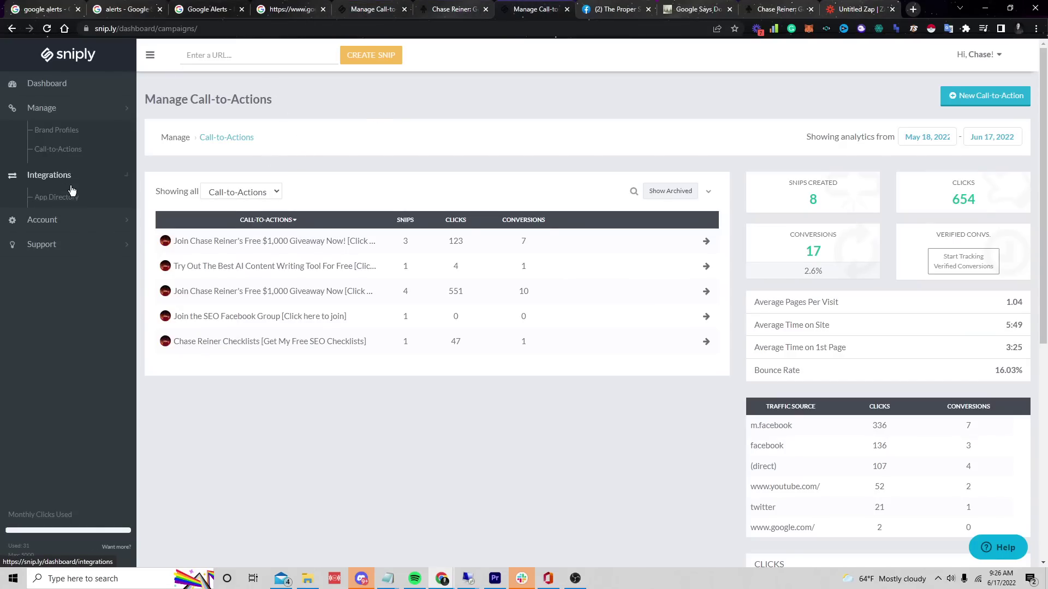
{"action": "left_click", "coordinate": [60, 173]}
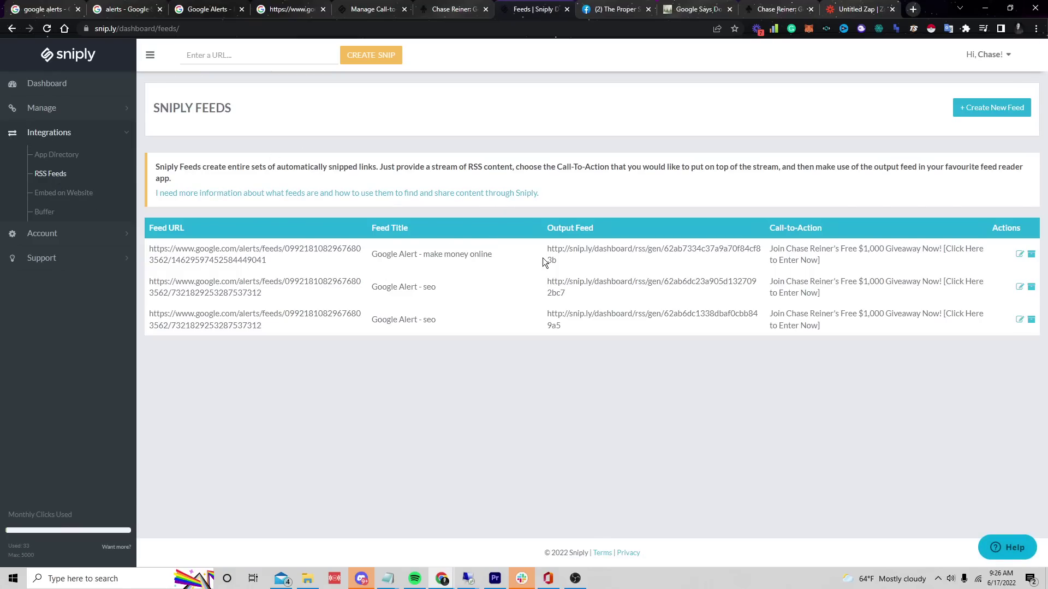
{"action": "left_click_drag", "start_coordinate": [546, 253], "coordinate": [582, 265]}
{"action": "key", "text": "ctrl+c"}
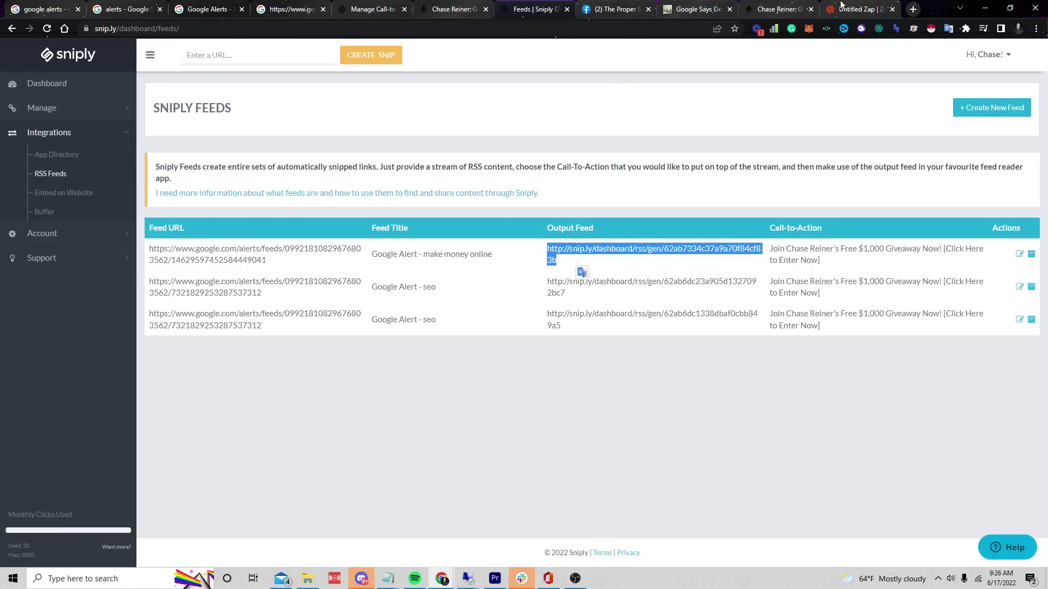
{"action": "left_click", "coordinate": [840, 4]}
{"action": "key", "text": "ctrl+v"}
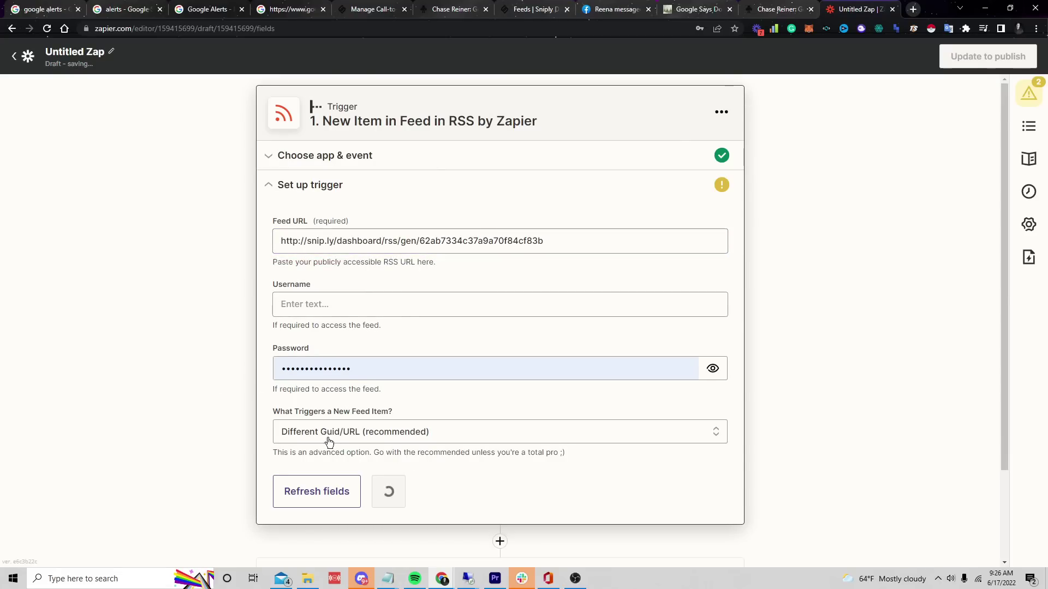
Step: Test the RSS trigger, find the Bankrate financial-literacy sample item, and start the action step
{"action": "scroll", "coordinate": [370, 484], "scroll_direction": "down", "scroll_amount": 3}
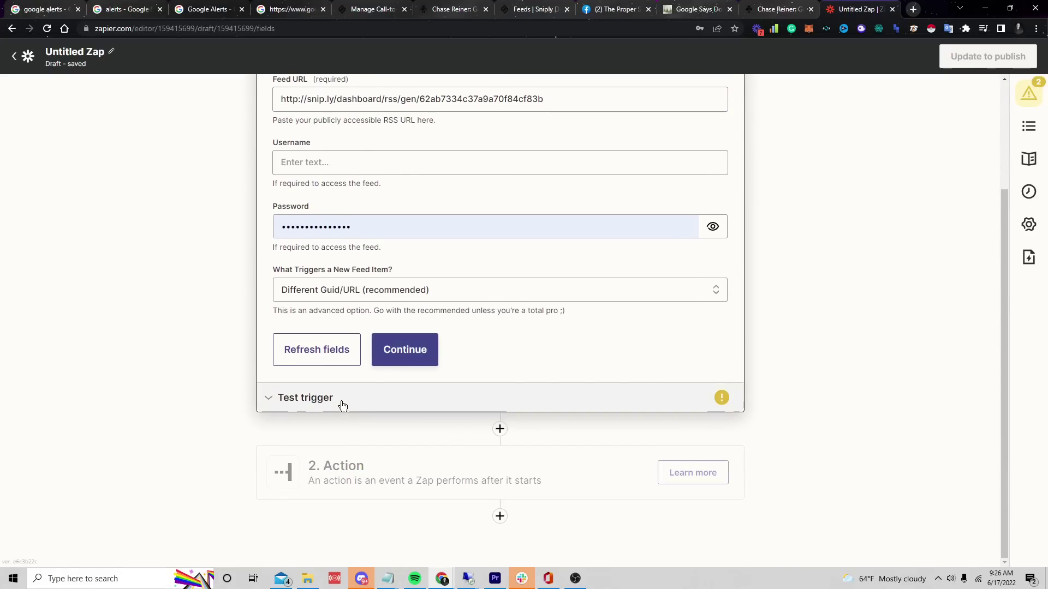
{"action": "left_click", "coordinate": [412, 348]}
{"action": "left_click", "coordinate": [480, 358]}
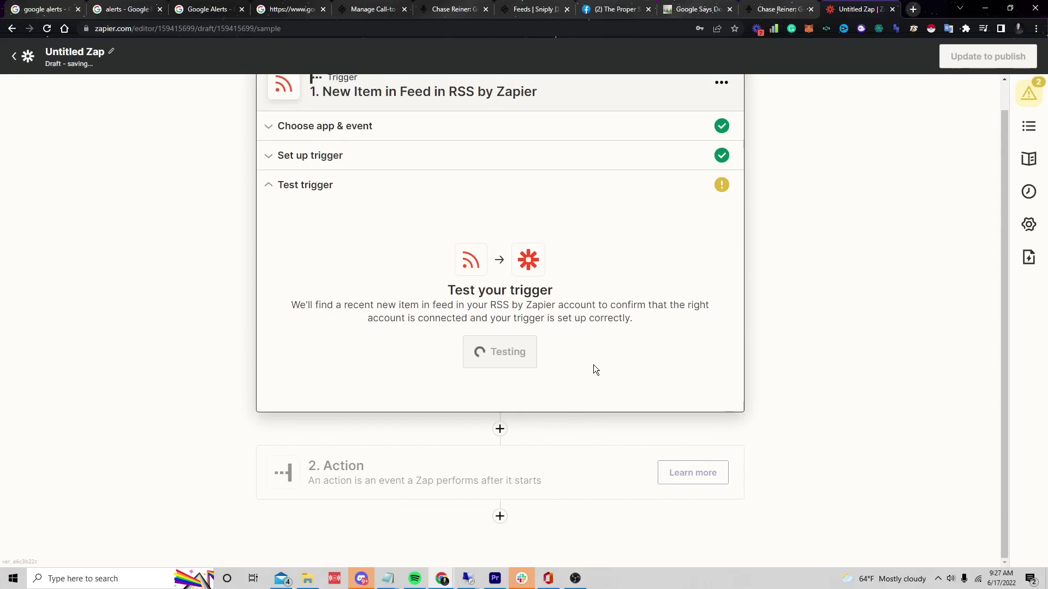
{"action": "scroll", "coordinate": [472, 386], "scroll_direction": "down", "scroll_amount": 2}
{"action": "scroll", "coordinate": [473, 387], "scroll_direction": "up", "scroll_amount": 1}
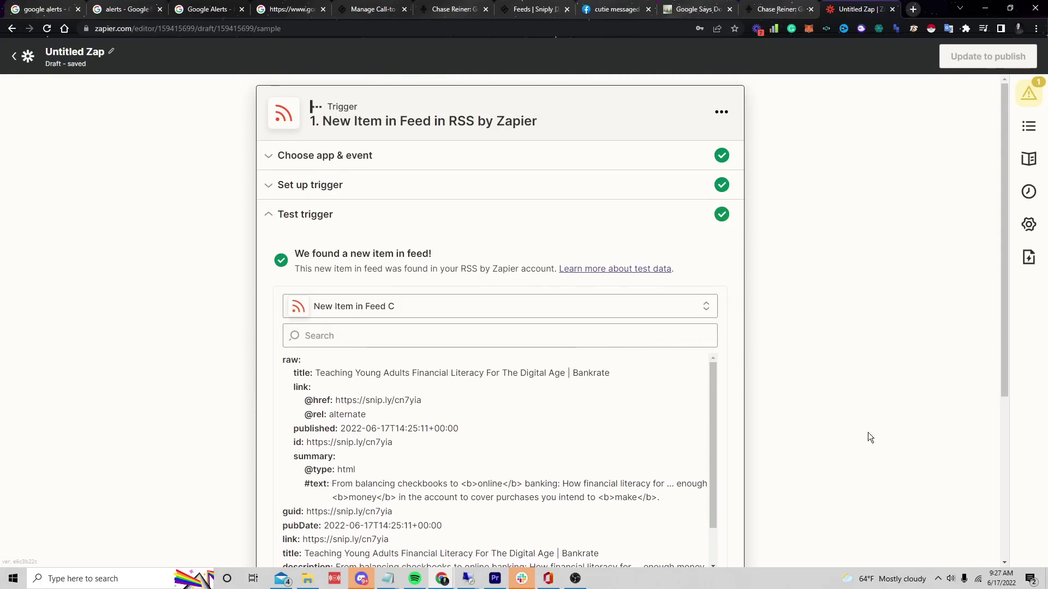
{"action": "scroll", "coordinate": [882, 403], "scroll_direction": "down", "scroll_amount": 4}
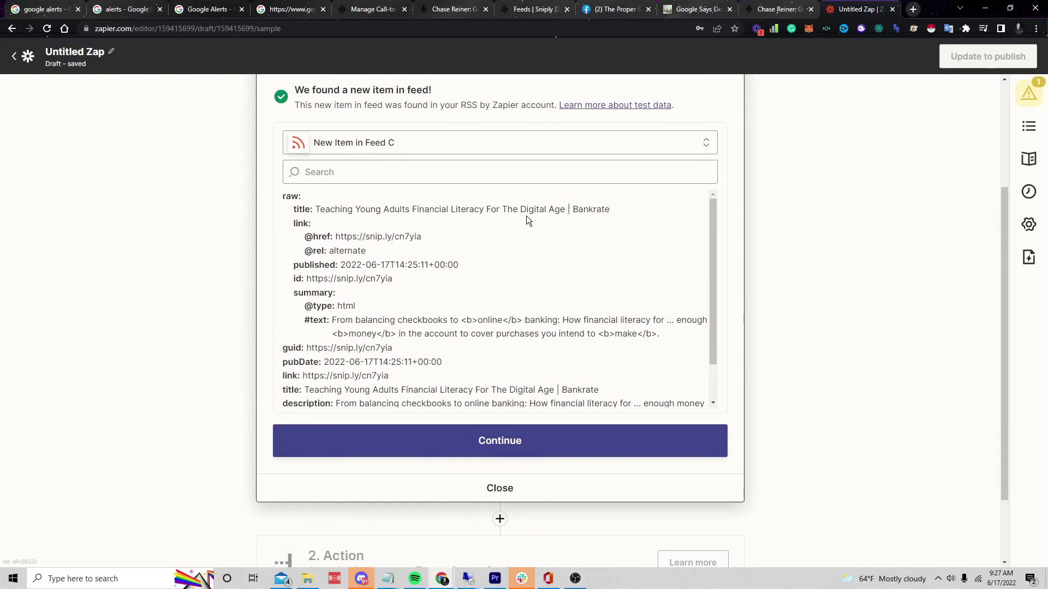
{"action": "left_click", "coordinate": [558, 444]}
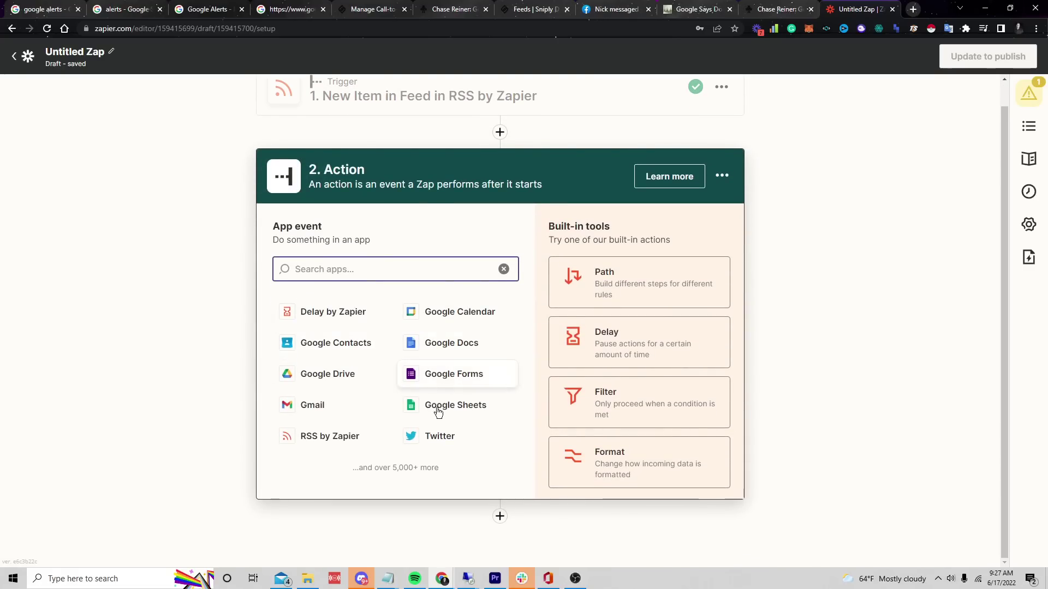
Step: Set the action to Facebook Groups Post Message using the connected Facebook Groups account
{"action": "type", "text": "tw"}
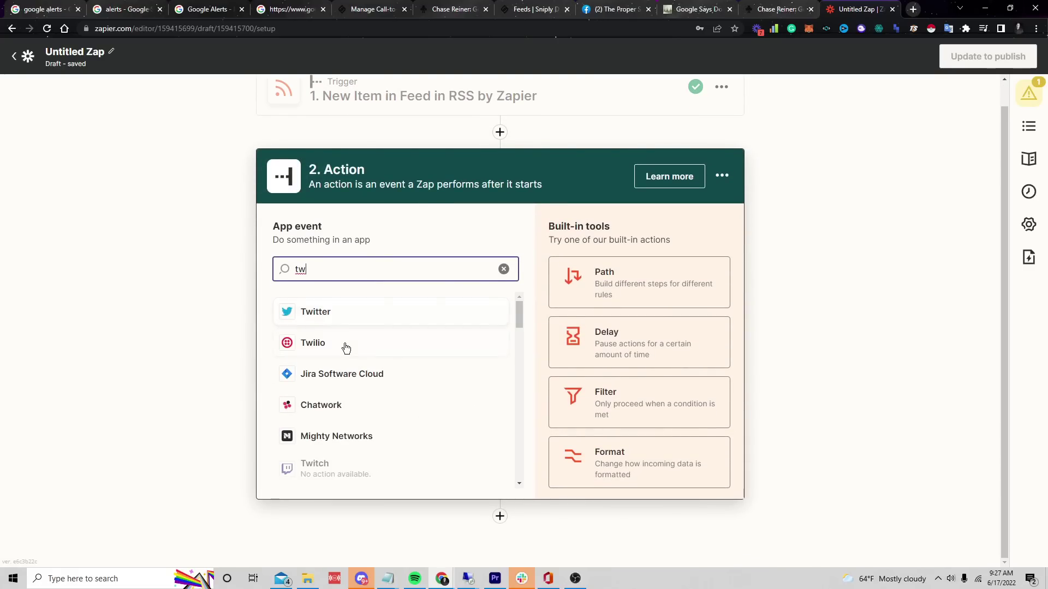
{"action": "type", "text": "discor"}
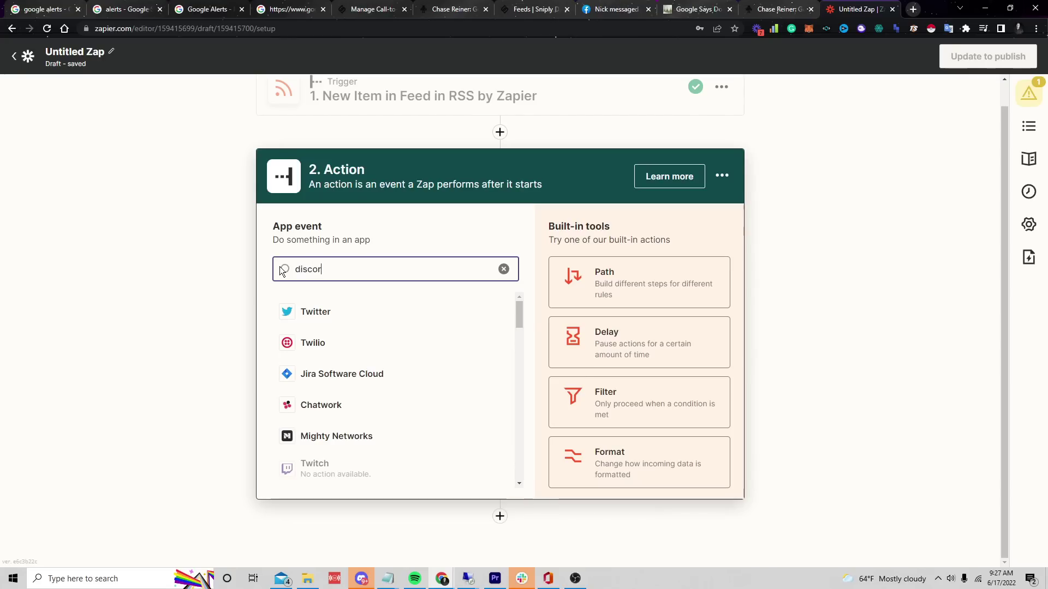
{"action": "type", "text": "d"}
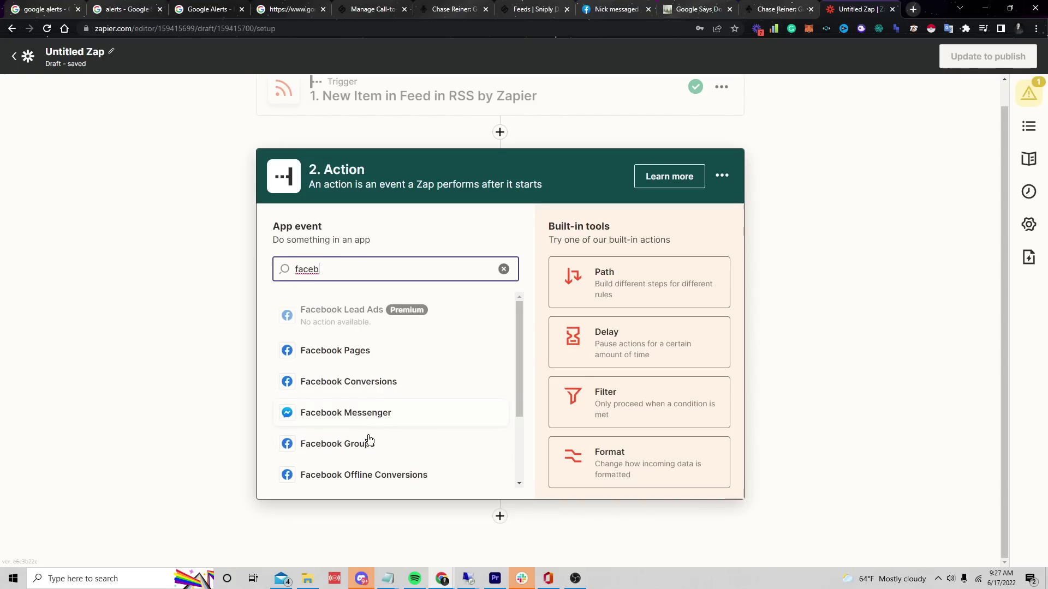
{"action": "left_click", "coordinate": [367, 443]}
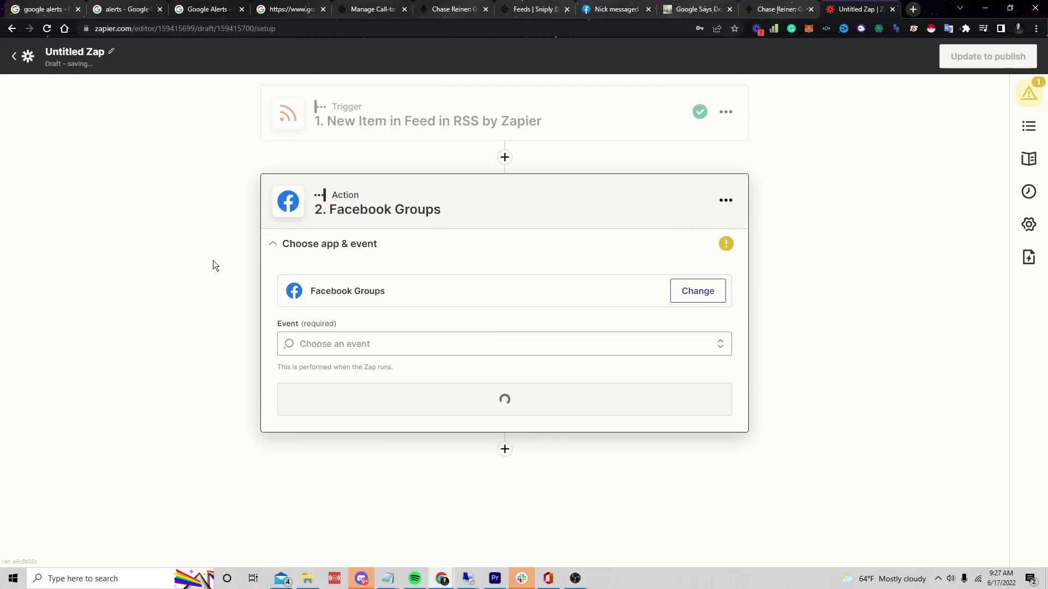
{"action": "left_click", "coordinate": [414, 350]}
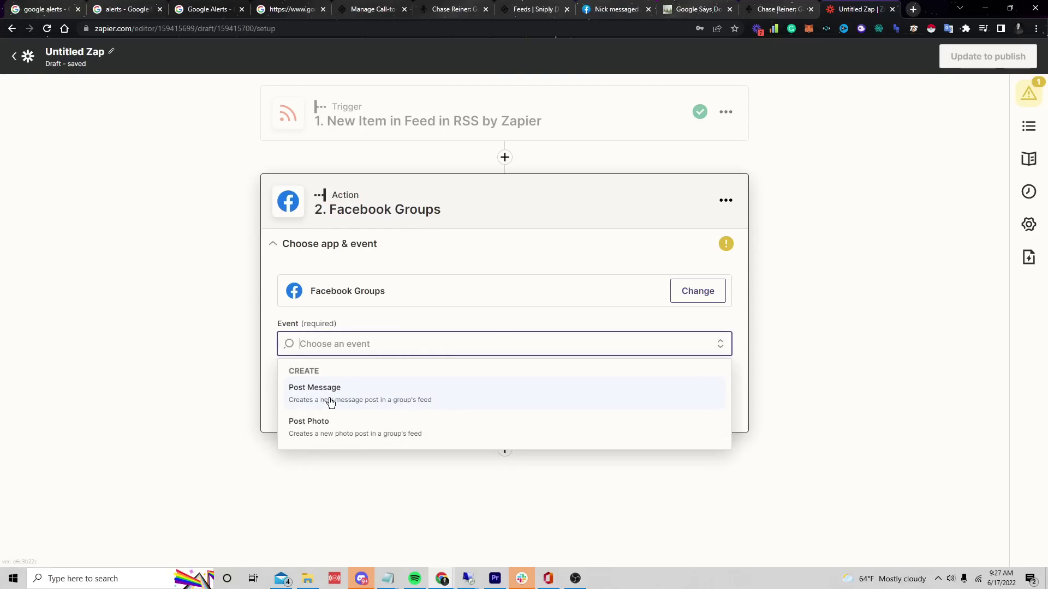
{"action": "left_click", "coordinate": [310, 391]}
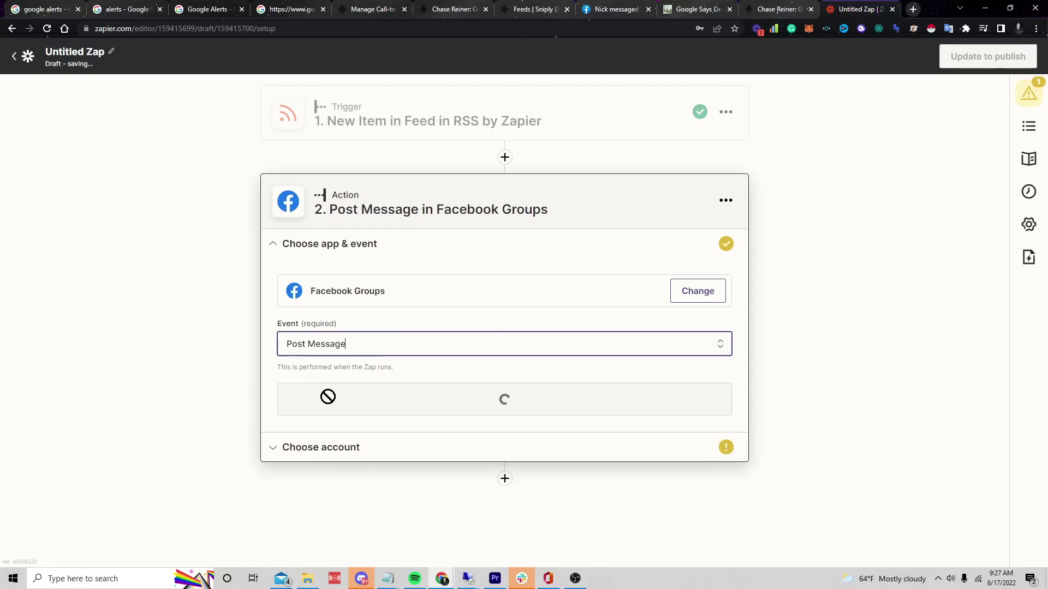
{"action": "left_click", "coordinate": [470, 411]}
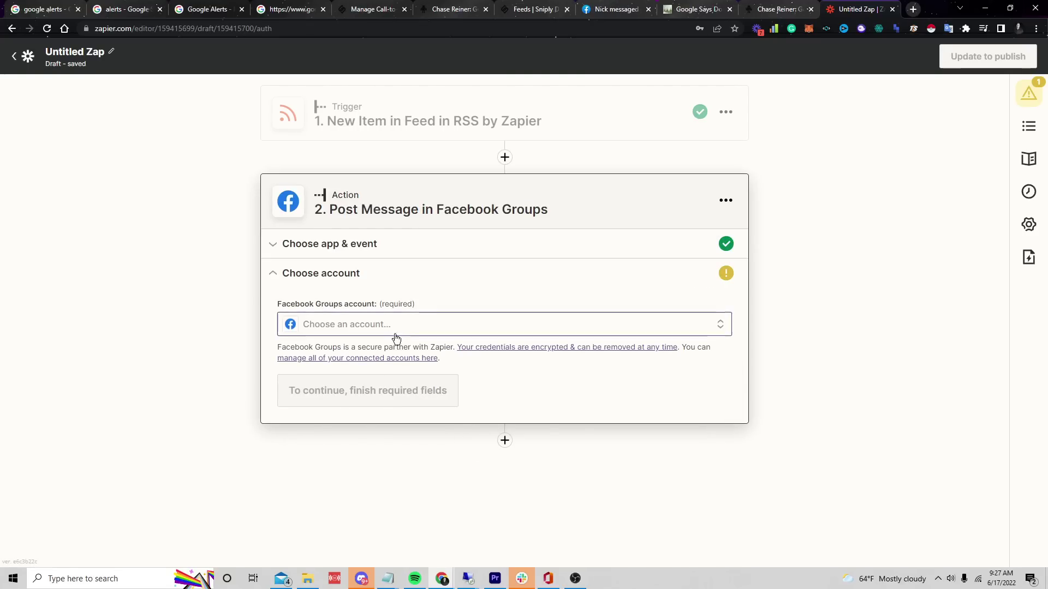
{"action": "left_click", "coordinate": [403, 331]}
{"action": "left_click", "coordinate": [368, 450]}
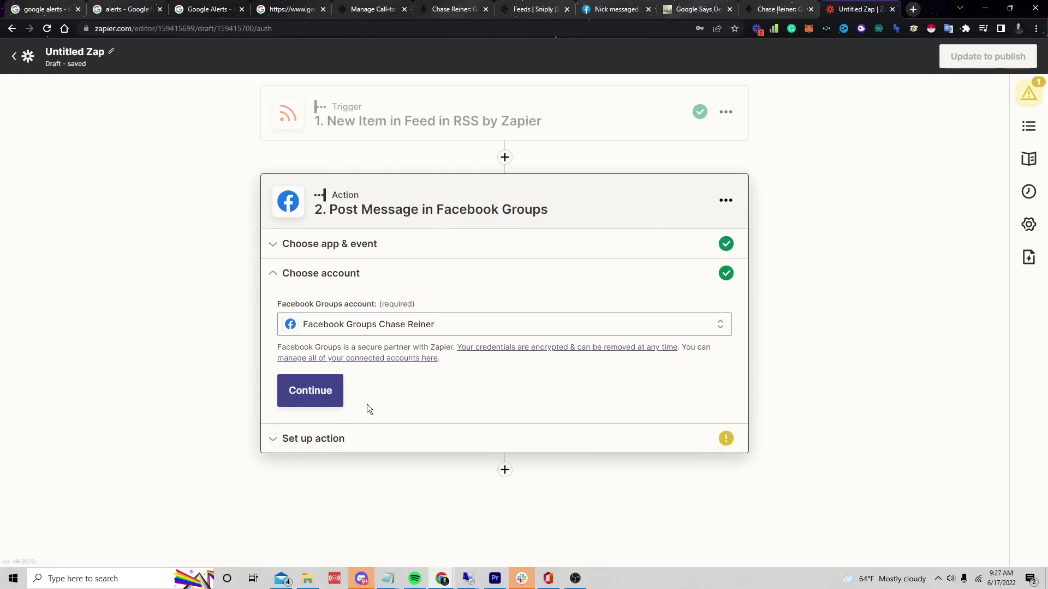
{"action": "left_click", "coordinate": [328, 399]}
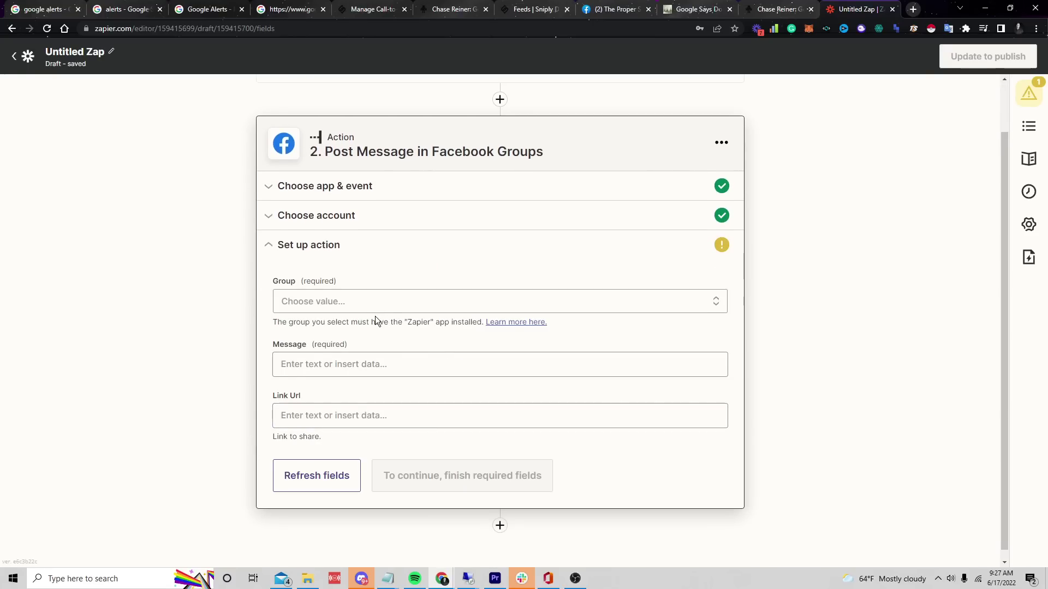
Step: Post to WEBSITE DESIGN & DEVELOPMENT with RSS 1. Title as Message and 1. Link as Link Url
{"action": "left_click", "coordinate": [381, 303]}
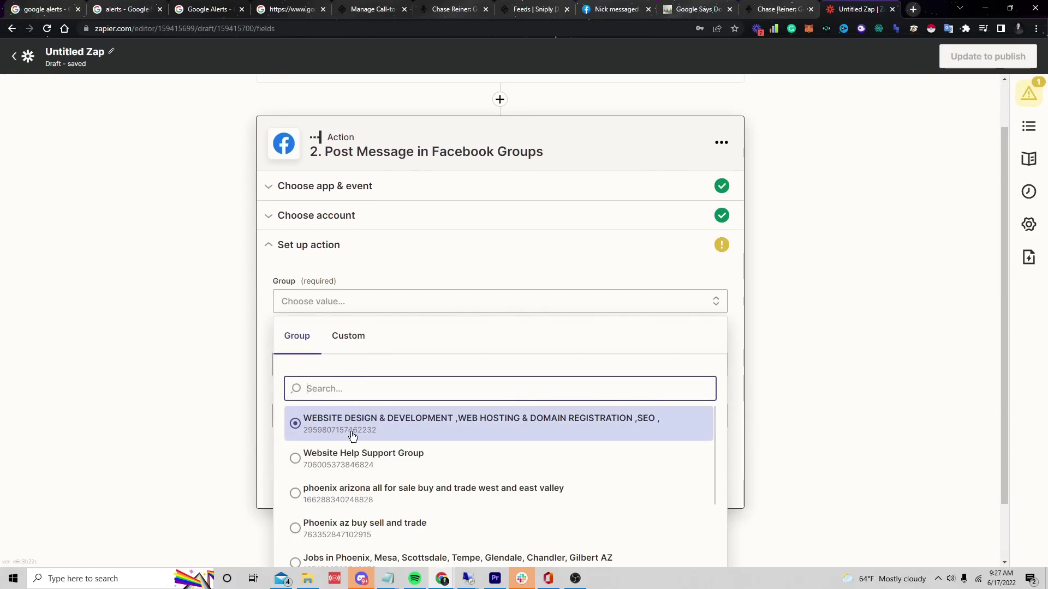
{"action": "left_click", "coordinate": [350, 431]}
{"action": "left_click", "coordinate": [327, 375]}
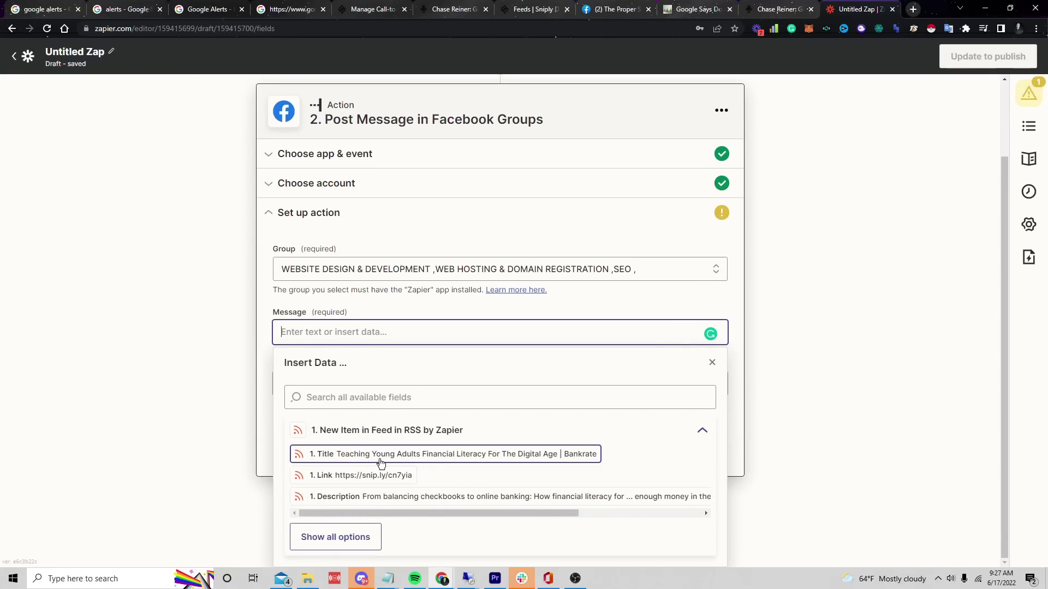
{"action": "left_click", "coordinate": [462, 456]}
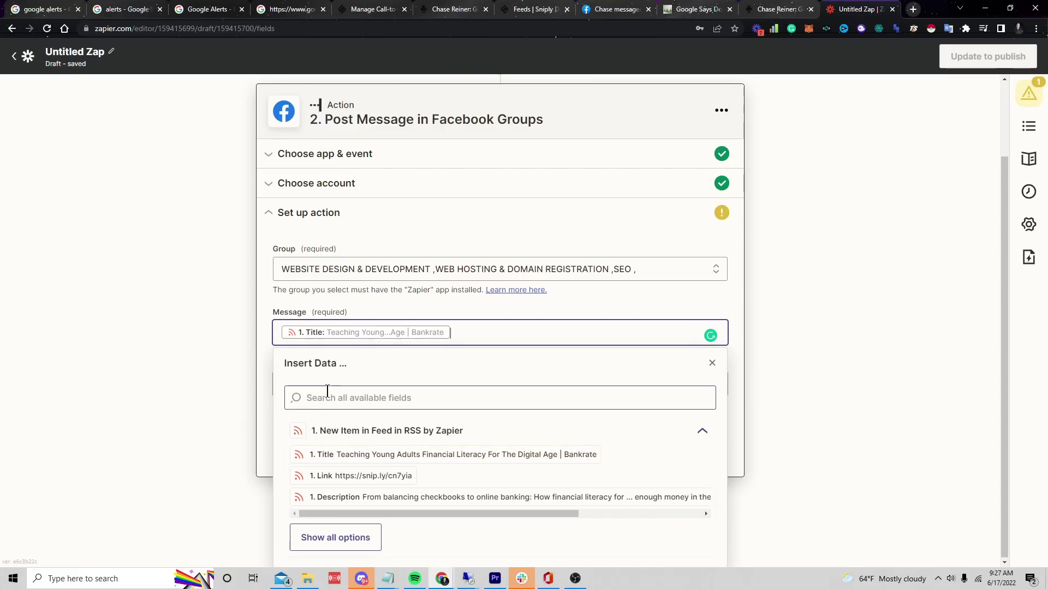
{"action": "left_click", "coordinate": [260, 361]}
{"action": "left_click", "coordinate": [414, 408]}
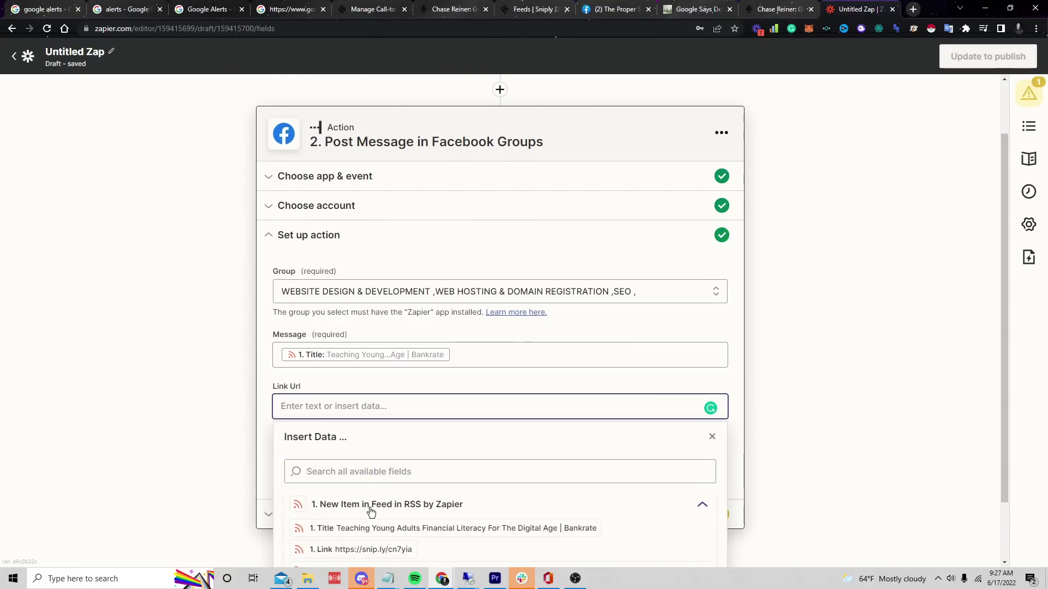
{"action": "left_click", "coordinate": [361, 549]}
{"action": "left_click", "coordinate": [247, 447]}
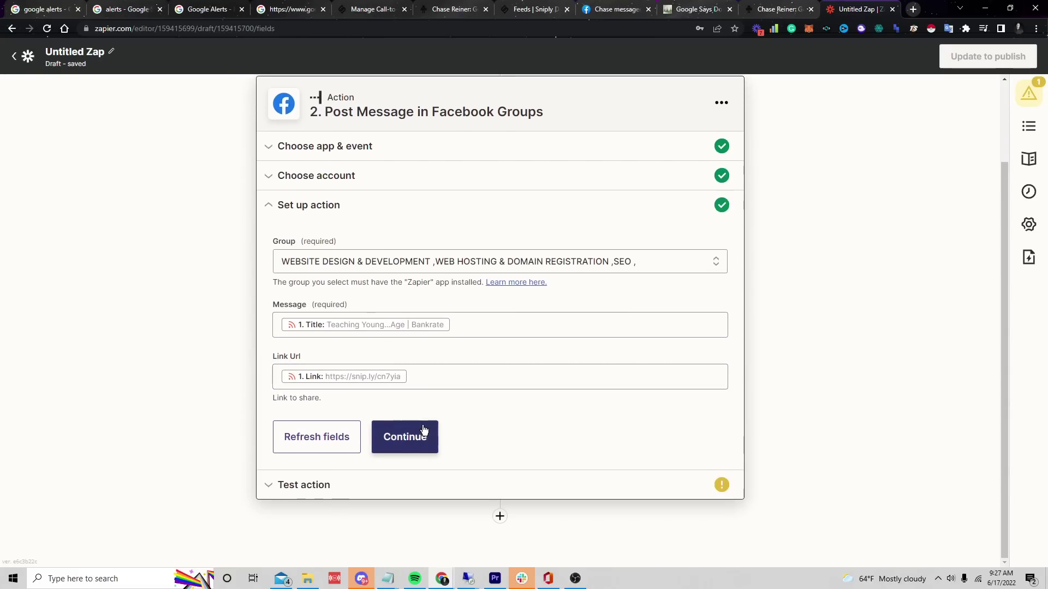
{"action": "scroll", "coordinate": [599, 393], "scroll_direction": "up", "scroll_amount": 2}
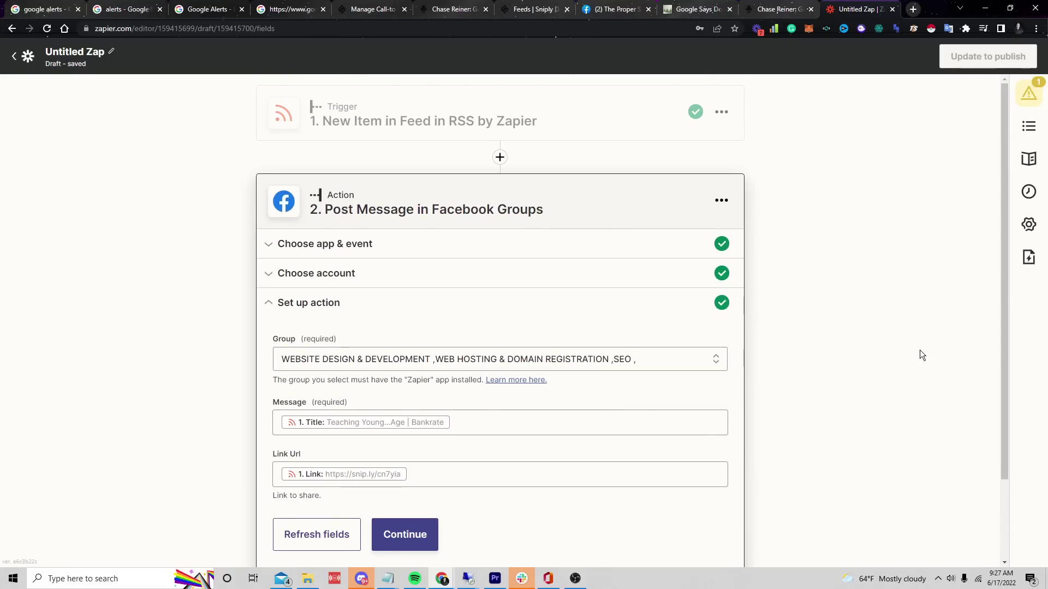
{"action": "scroll", "coordinate": [382, 164], "scroll_direction": "down", "scroll_amount": 2}
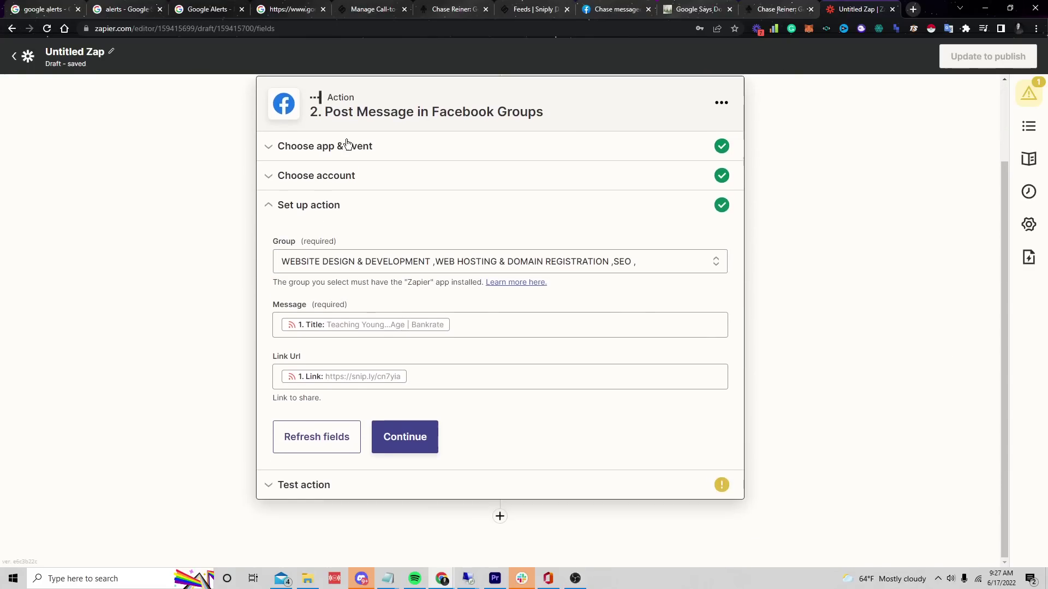
{"action": "scroll", "coordinate": [793, 403], "scroll_direction": "up", "scroll_amount": 2}
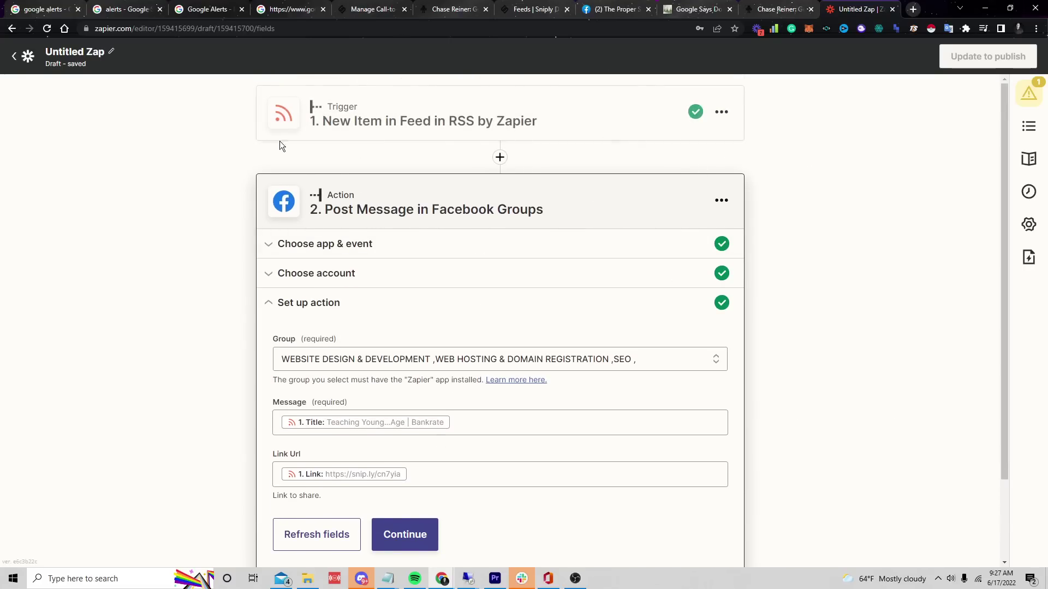
Step: Load twitter.com in a new browser tab
{"action": "left_click", "coordinate": [913, 9]}
{"action": "type", "text": "tw"}
{"action": "key", "text": "Return"}
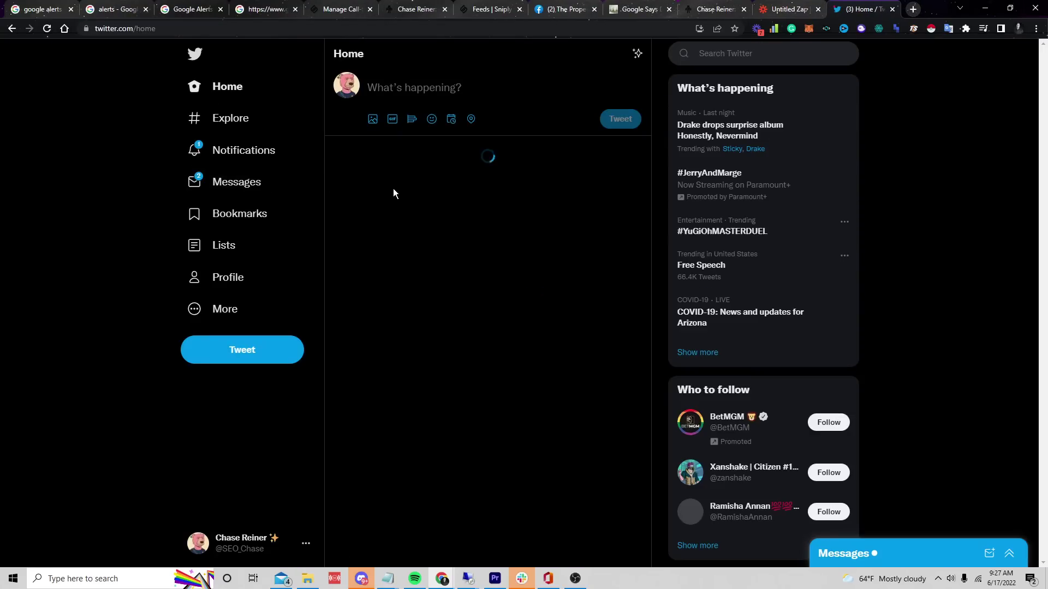
Step: Delete the latest google.com link tweet from your profile, then open the snipped football article link
{"action": "left_click", "coordinate": [349, 86]}
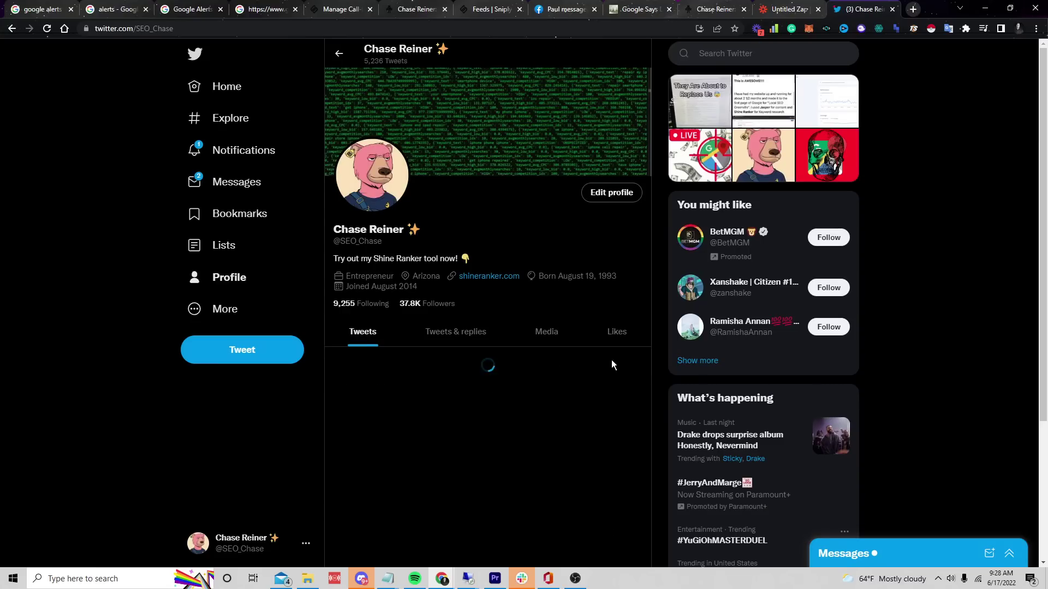
{"action": "scroll", "coordinate": [611, 359], "scroll_direction": "down", "scroll_amount": 2}
{"action": "scroll", "coordinate": [643, 267], "scroll_direction": "down", "scroll_amount": 1}
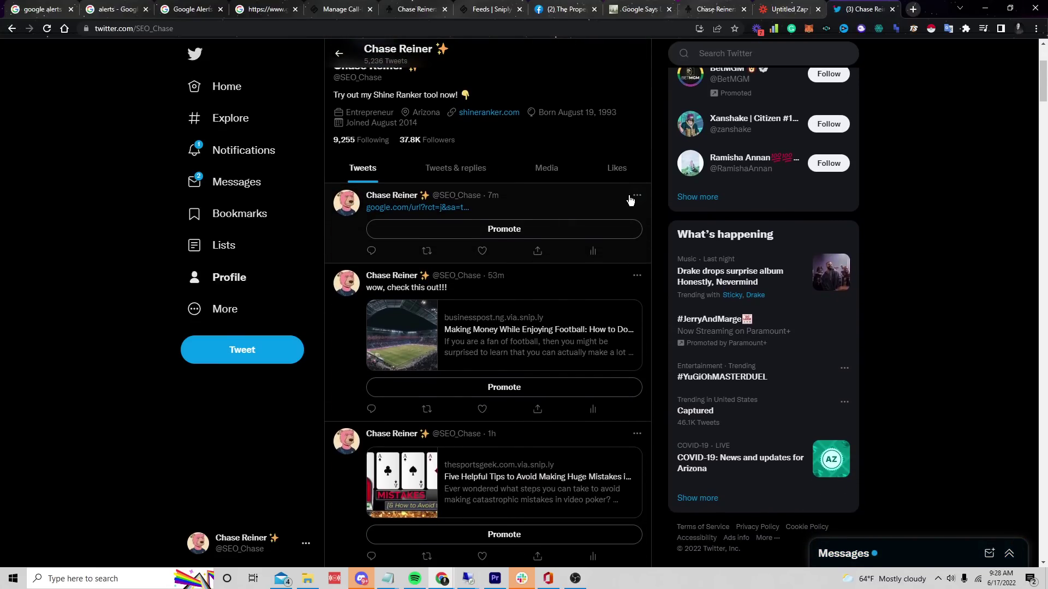
{"action": "left_click", "coordinate": [636, 197]}
{"action": "left_click", "coordinate": [562, 205]}
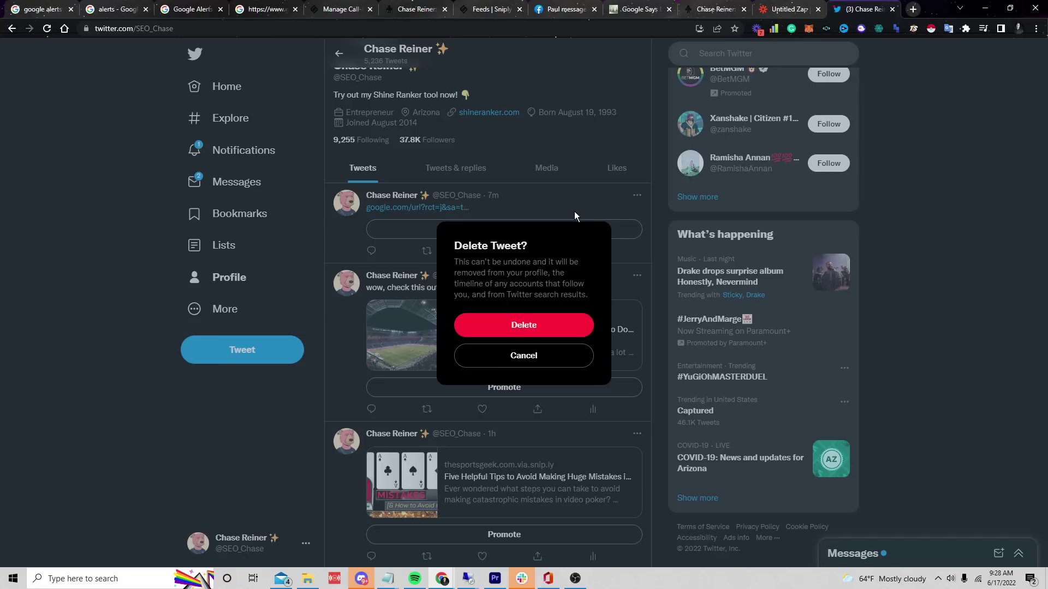
{"action": "left_click", "coordinate": [544, 319]}
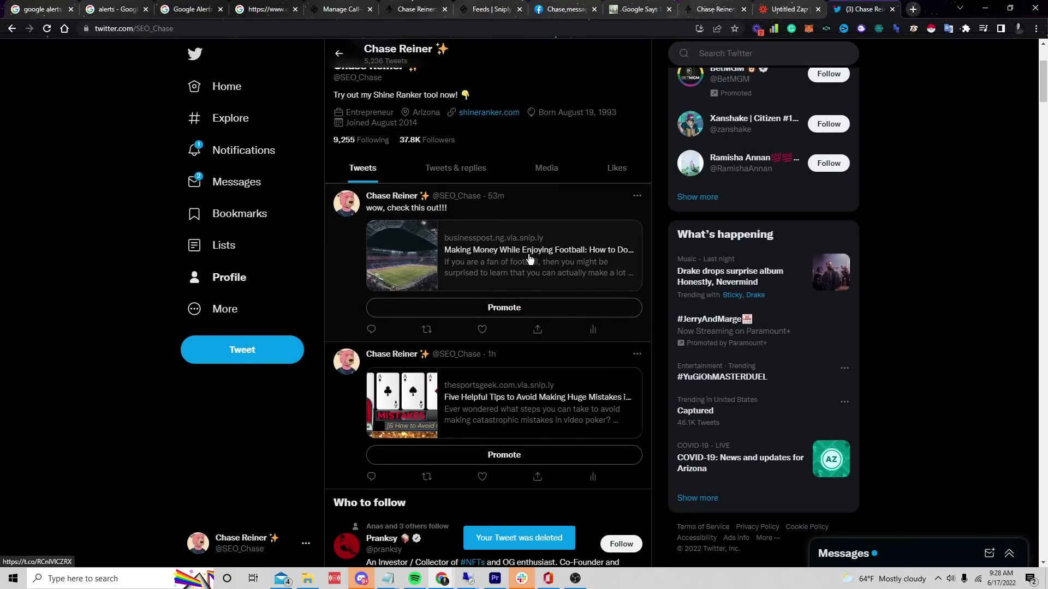
{"action": "left_click", "coordinate": [561, 257]}
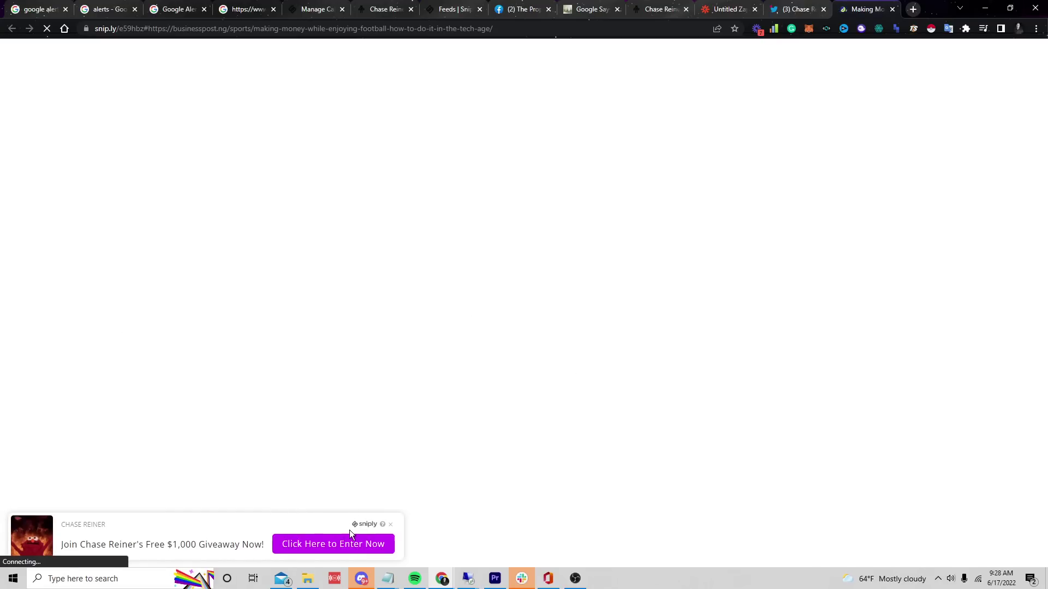
Step: Follow the article's 'Click Here to Enter Now' call-to-action to the Free $1,000 Cash Giveaway page
{"action": "left_click", "coordinate": [319, 545]}
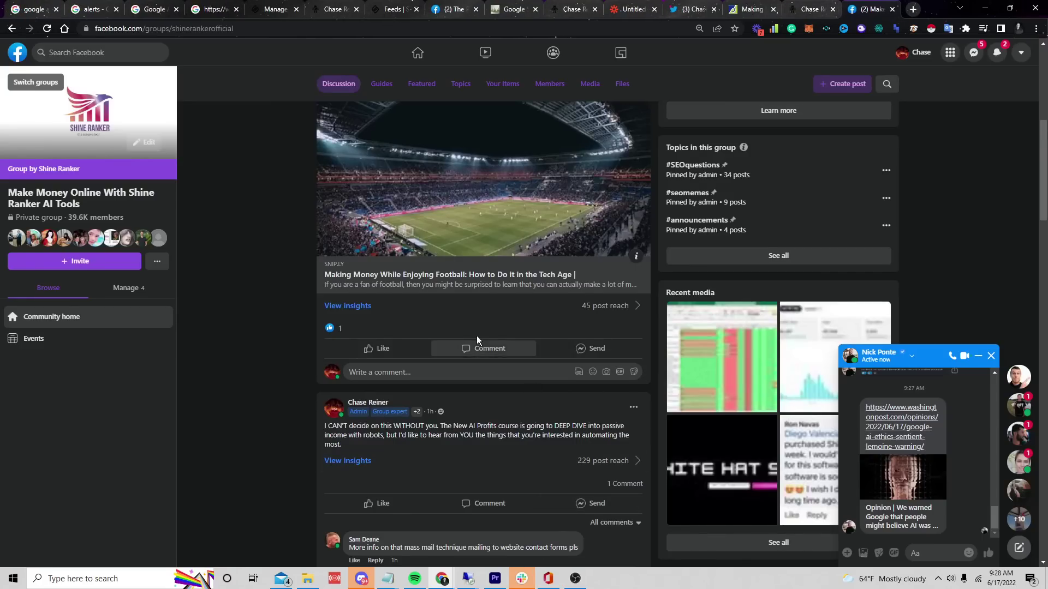
Step: View the football article post's 45 post reach insights, return to the group feed, and close Messenger chat
{"action": "scroll", "coordinate": [476, 336], "scroll_direction": "up", "scroll_amount": 3}
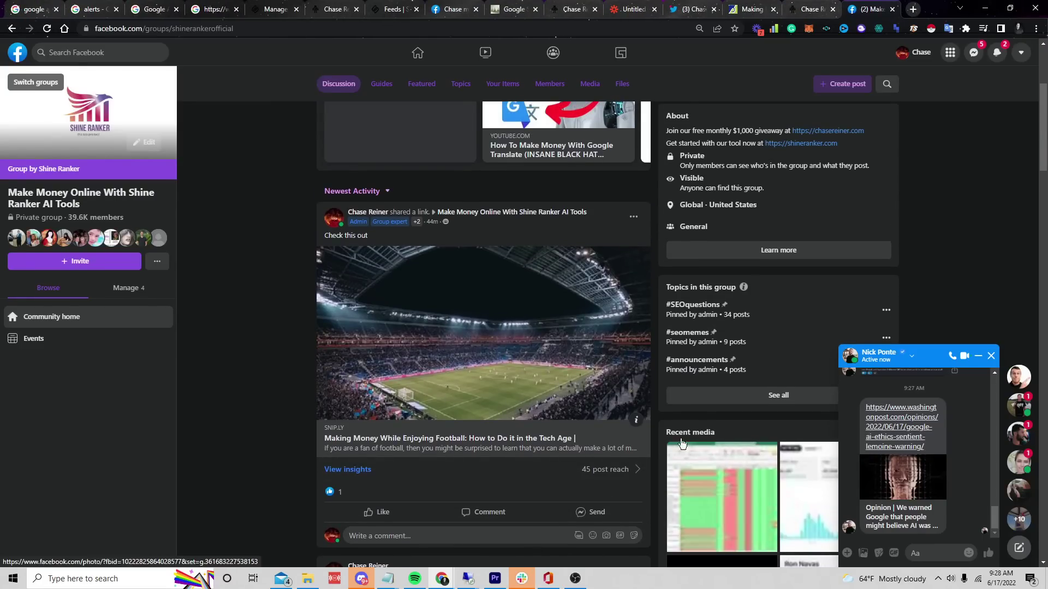
{"action": "left_click", "coordinate": [604, 476]}
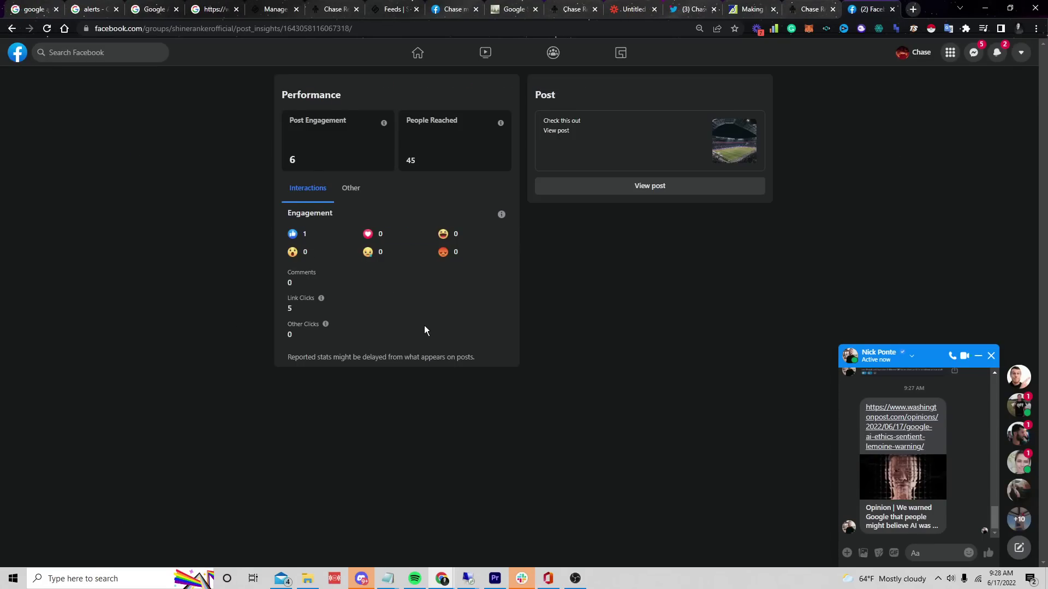
{"action": "left_click", "coordinate": [406, 359]}
{"action": "left_click", "coordinate": [12, 28]}
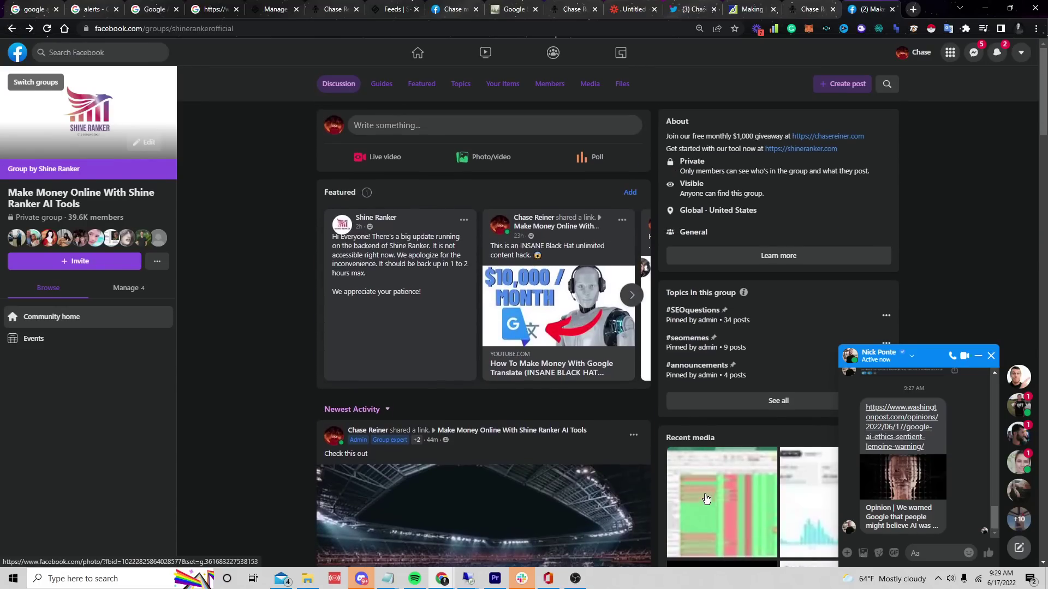
{"action": "scroll", "coordinate": [571, 254], "scroll_direction": "down", "scroll_amount": 2}
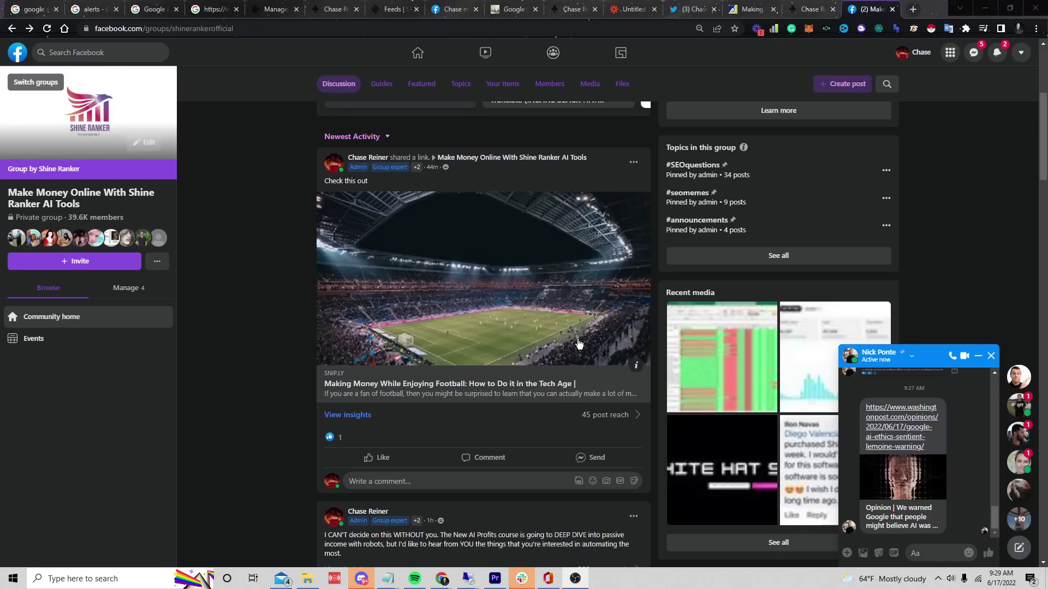
{"action": "left_click", "coordinate": [991, 356]}
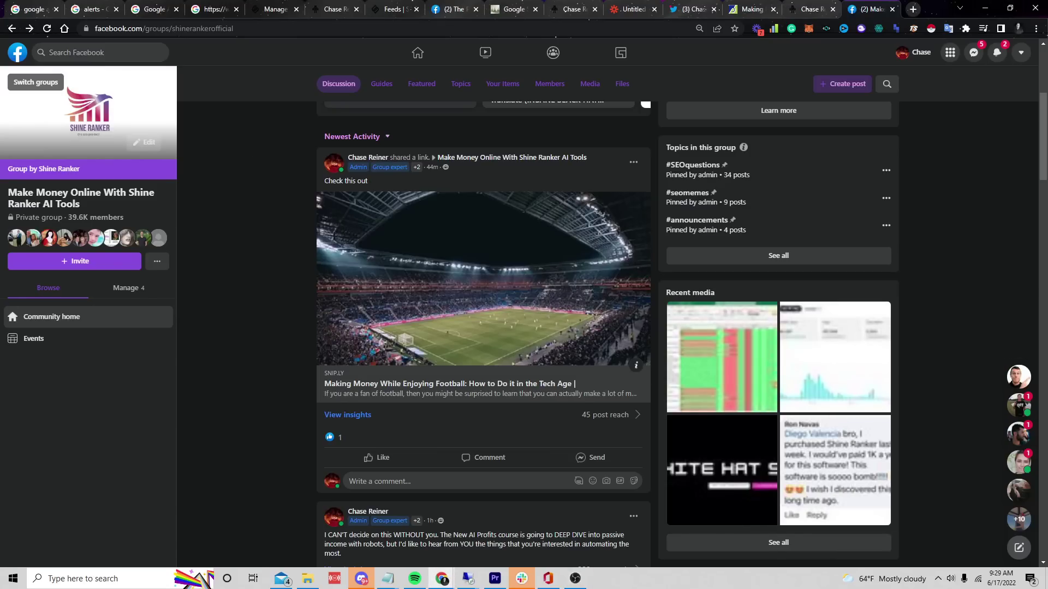